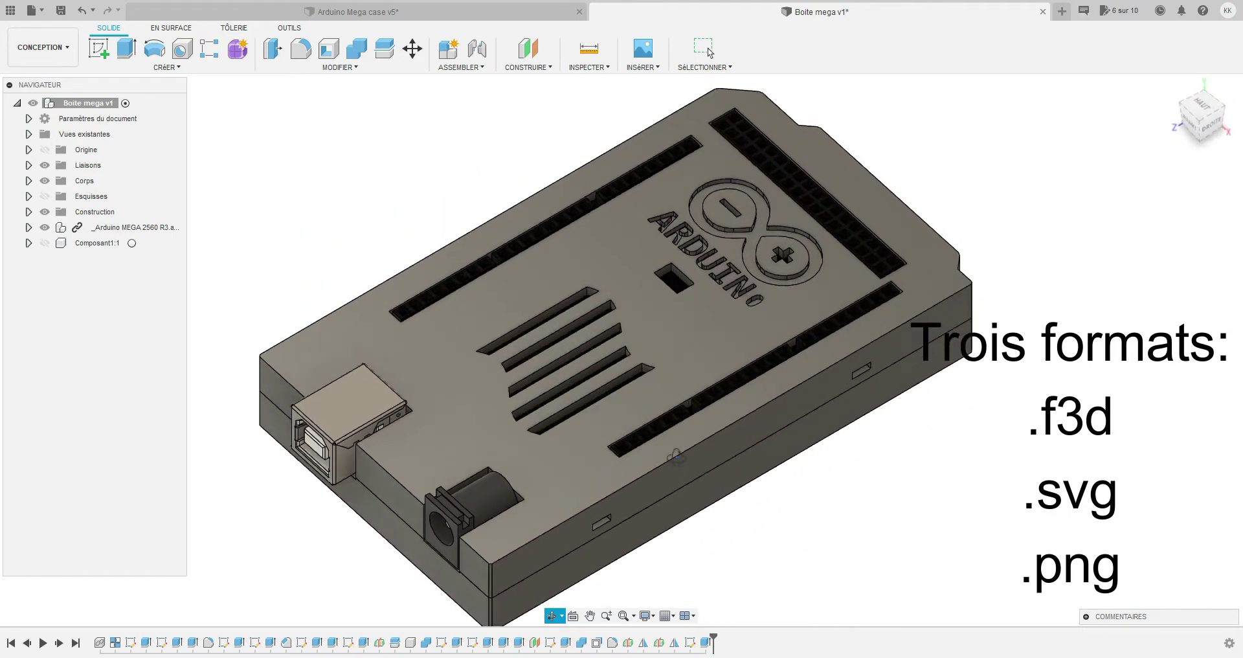
- Examine the Arduino Mega case from several angles, briefly hiding and reshowing the Bas and Haut bodies to inspect the board inside
{"action": "middle_click_drag", "start_coordinate": [608, 420], "coordinate": [643, 405], "text": "shift"}
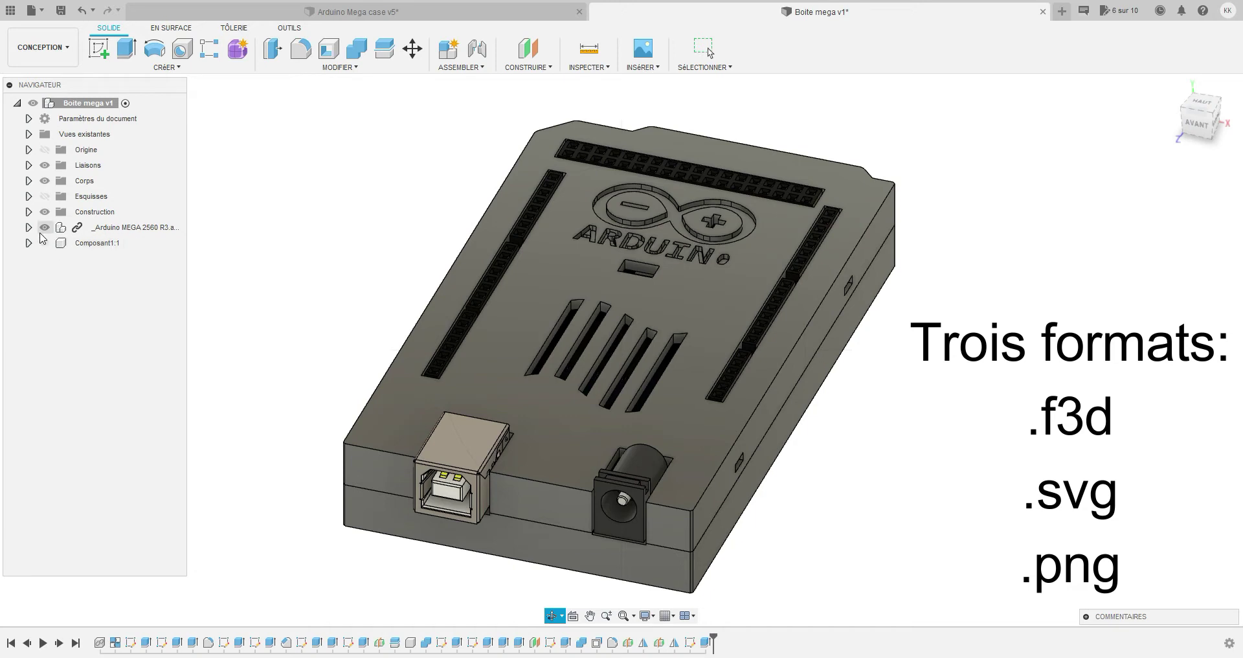
{"action": "left_click", "coordinate": [28, 182]}
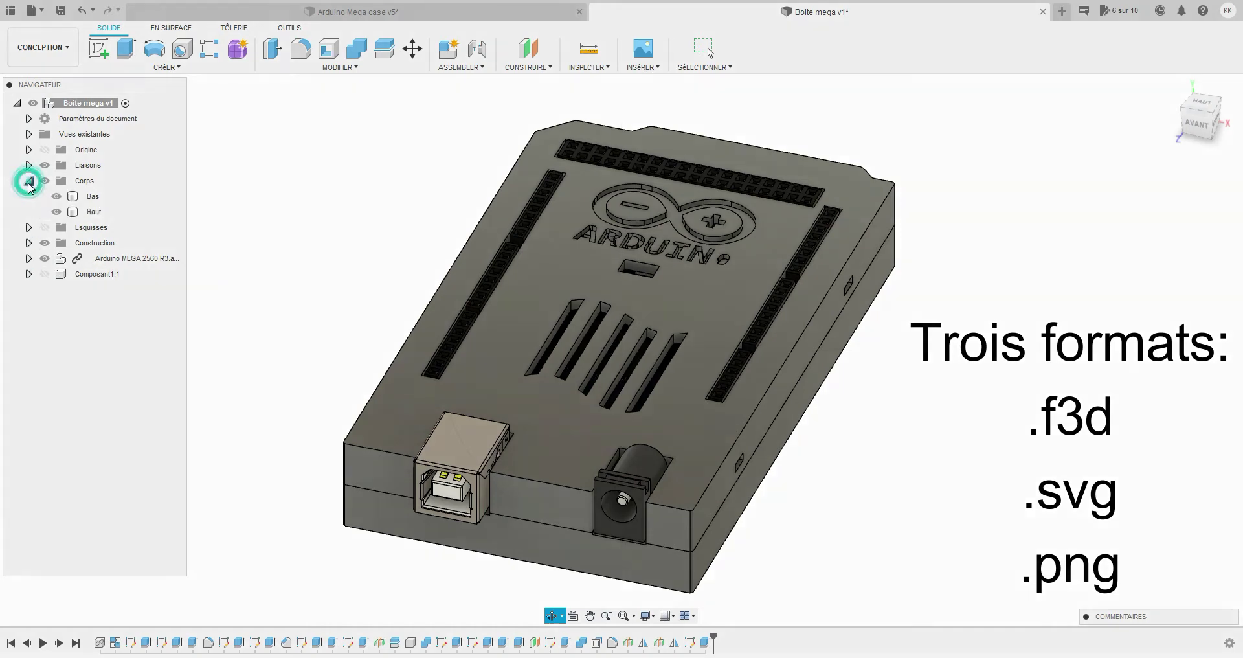
{"action": "left_click", "coordinate": [55, 197]}
{"action": "left_click", "coordinate": [57, 196]}
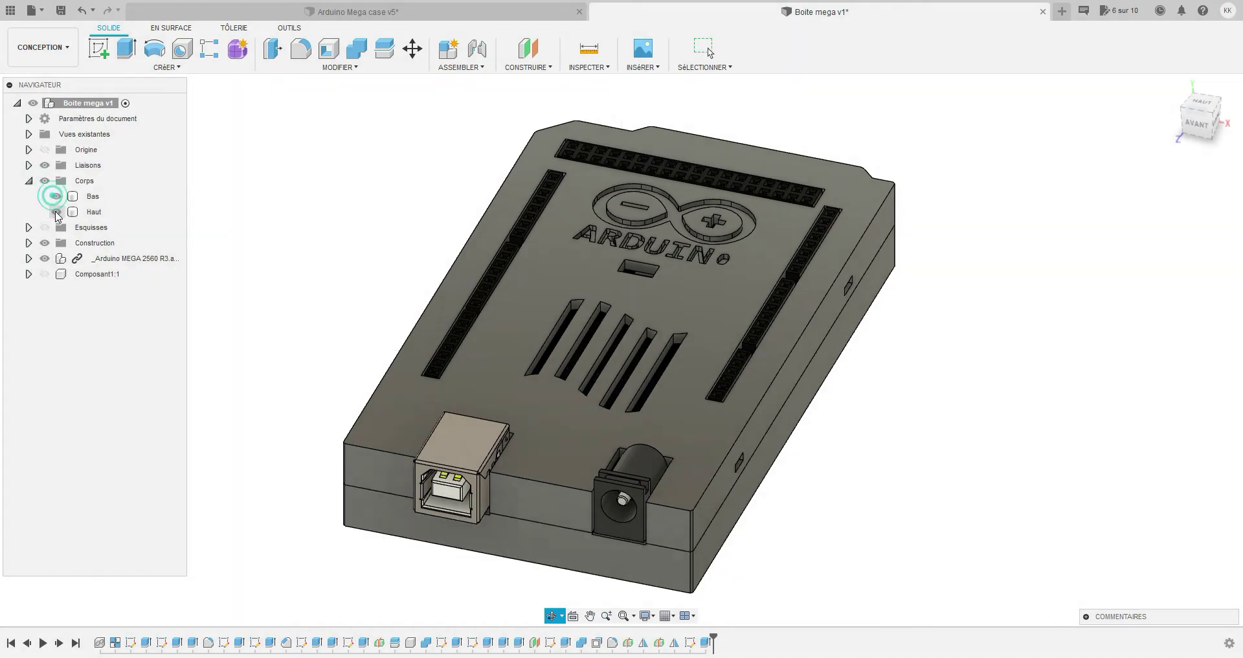
{"action": "left_click", "coordinate": [56, 211]}
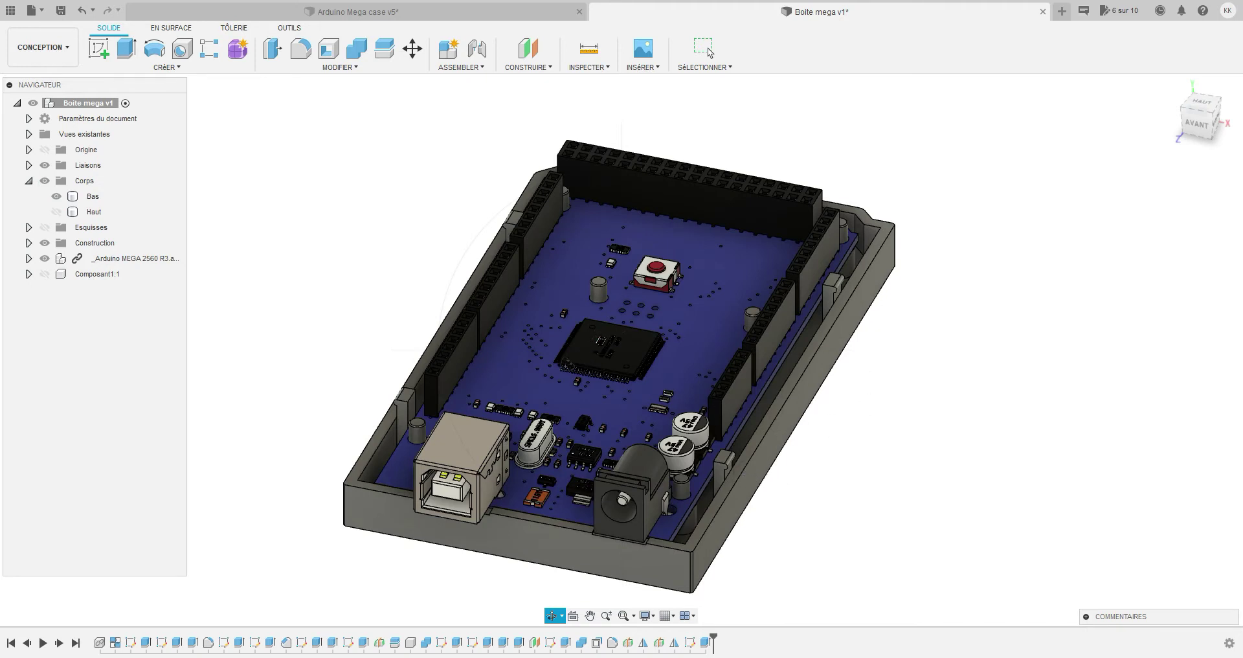
{"action": "left_click", "coordinate": [56, 211]}
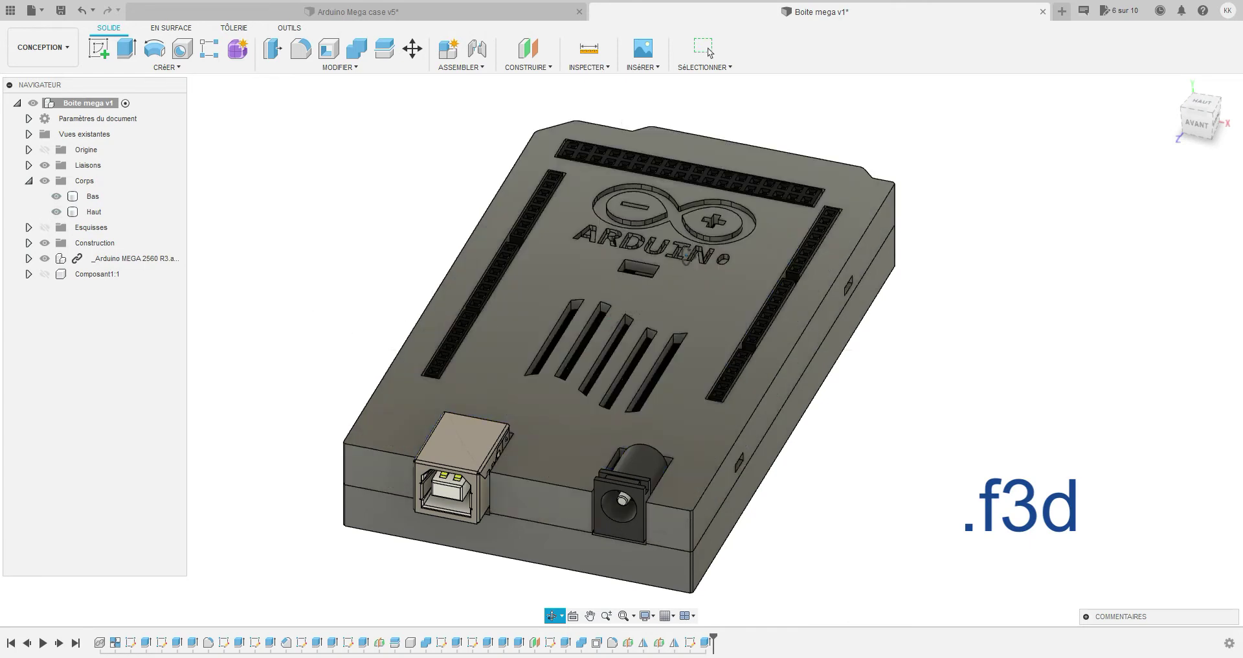
{"action": "middle_click_drag", "start_coordinate": [685, 259], "coordinate": [739, 275], "text": "shift"}
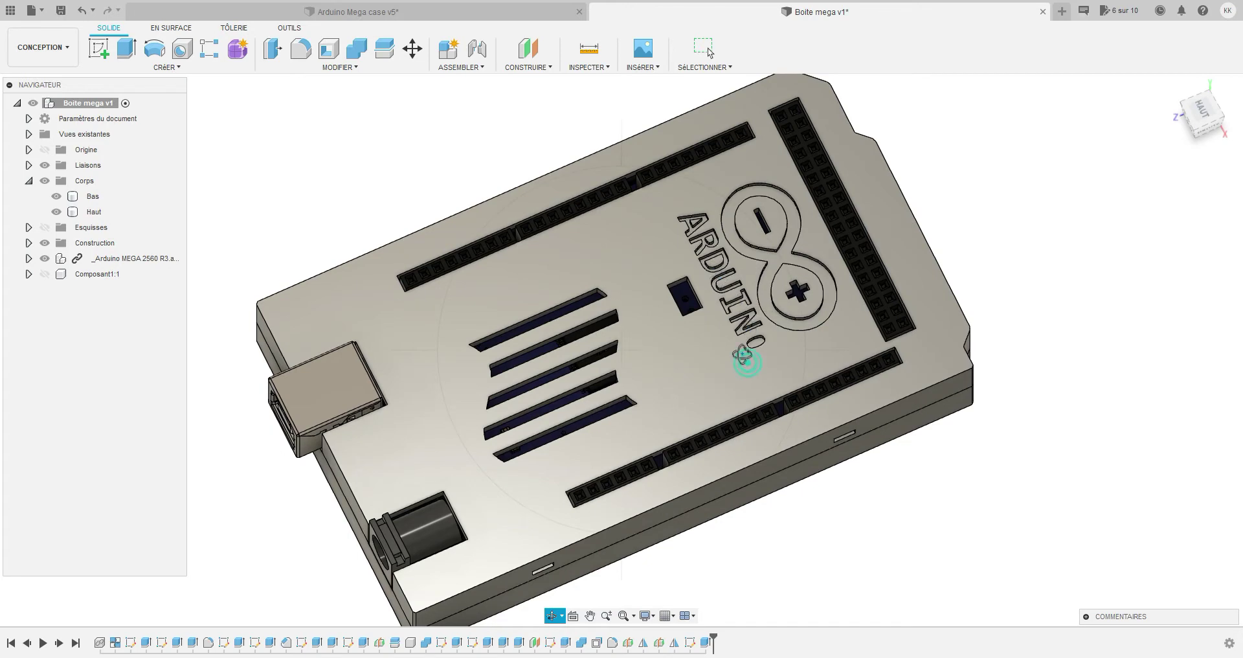
{"action": "middle_click_drag", "start_coordinate": [745, 360], "coordinate": [685, 358], "text": "shift"}
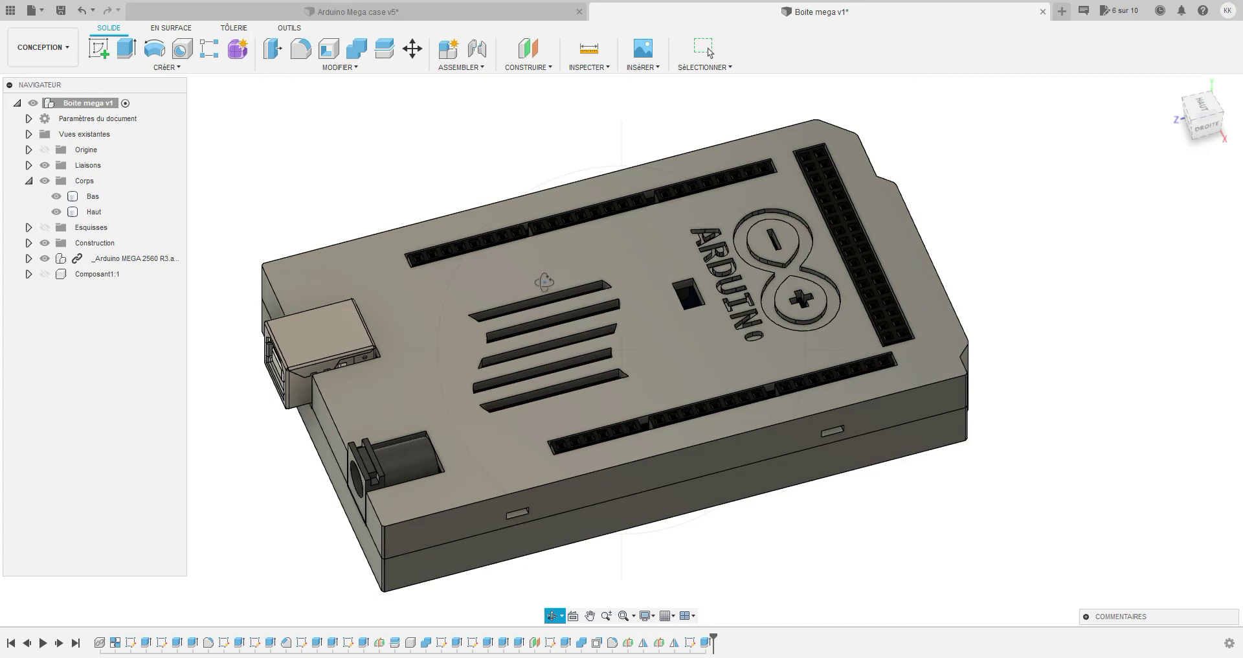
{"action": "left_click_drag", "start_coordinate": [472, 311], "coordinate": [457, 354]}
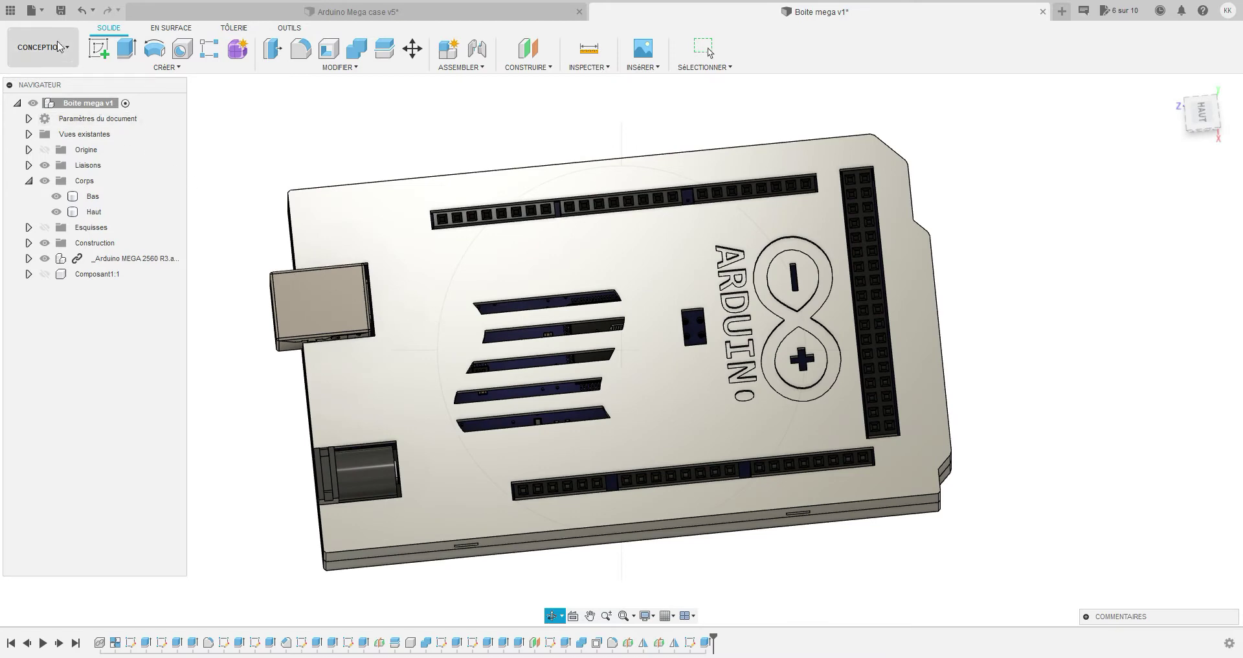
- Create a folder named "nom fusion" in the Mes exports project and open it
{"action": "left_click", "coordinate": [11, 13]}
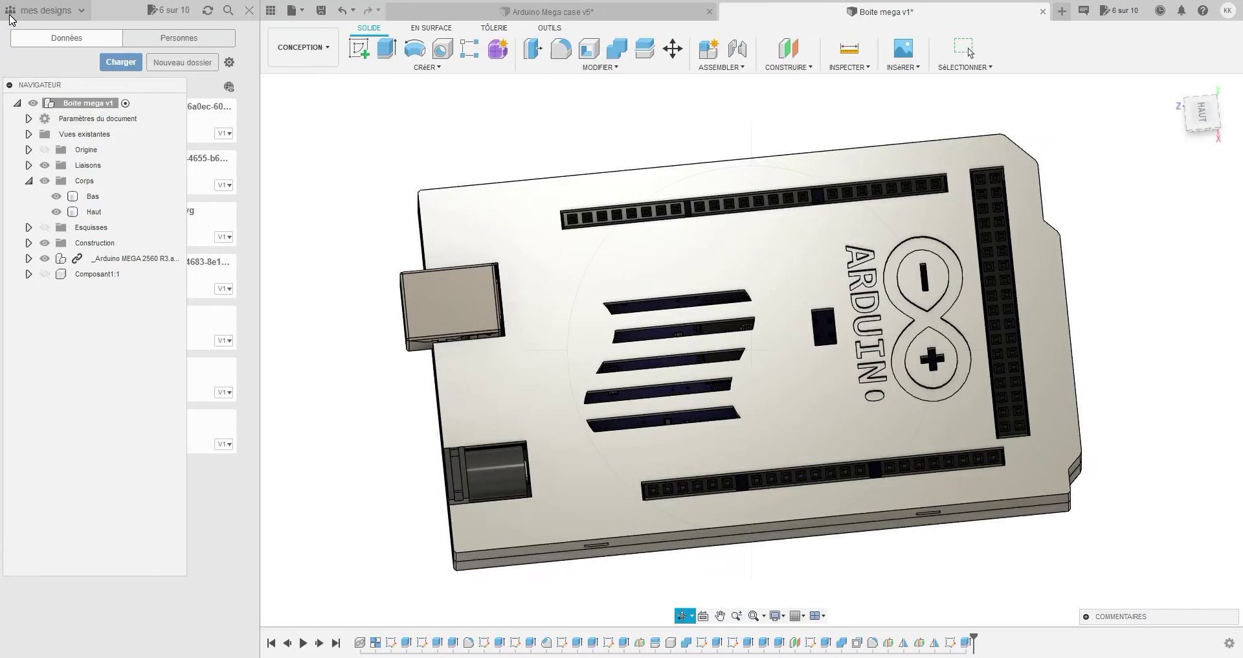
{"action": "left_click_drag", "start_coordinate": [148, 85], "coordinate": [408, 136]}
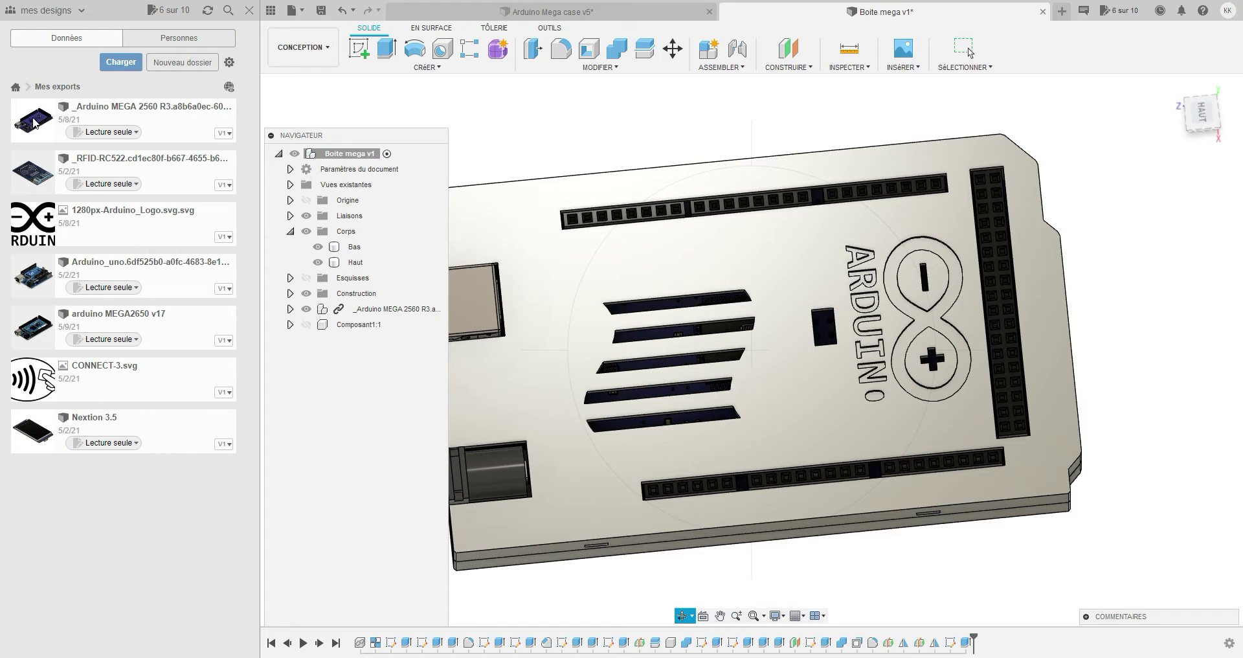
{"action": "left_click", "coordinate": [191, 66]}
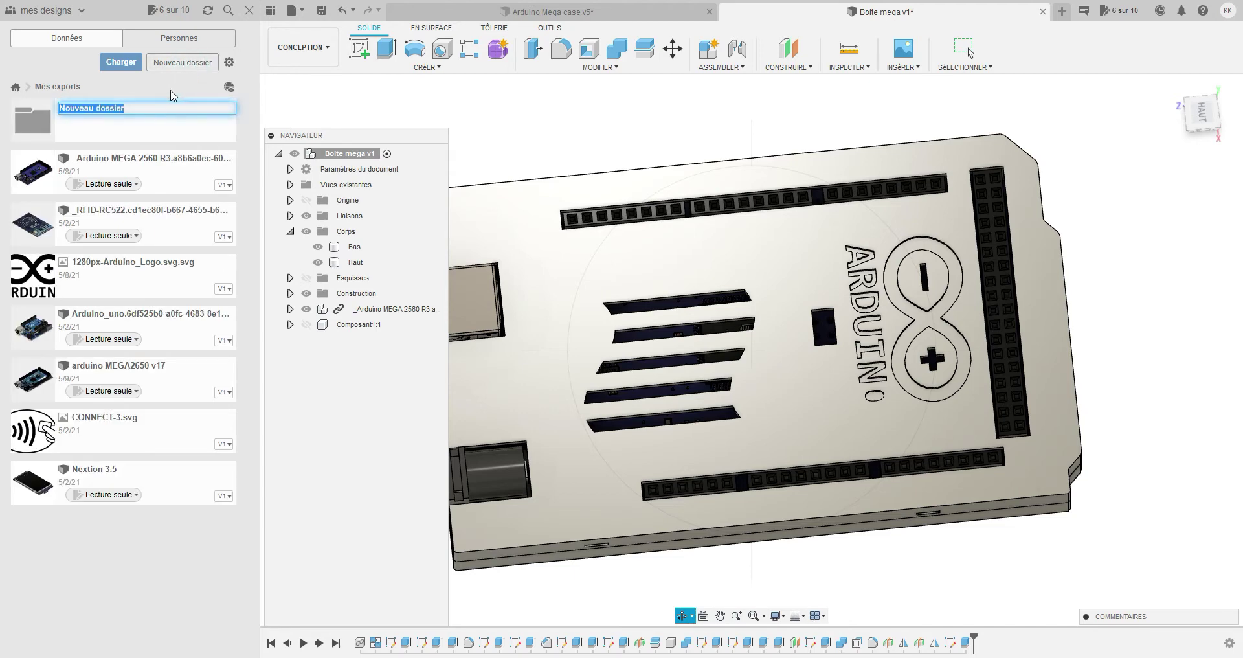
{"action": "type", "text": "no"}
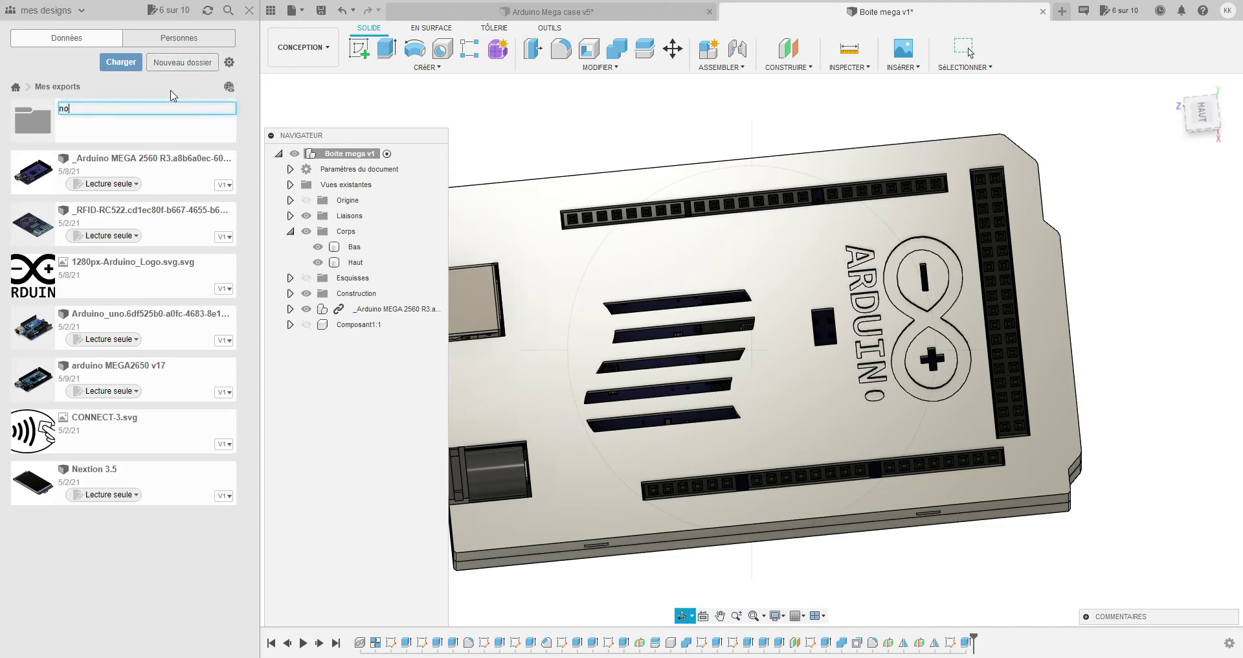
{"action": "type", "text": "m fusion"}
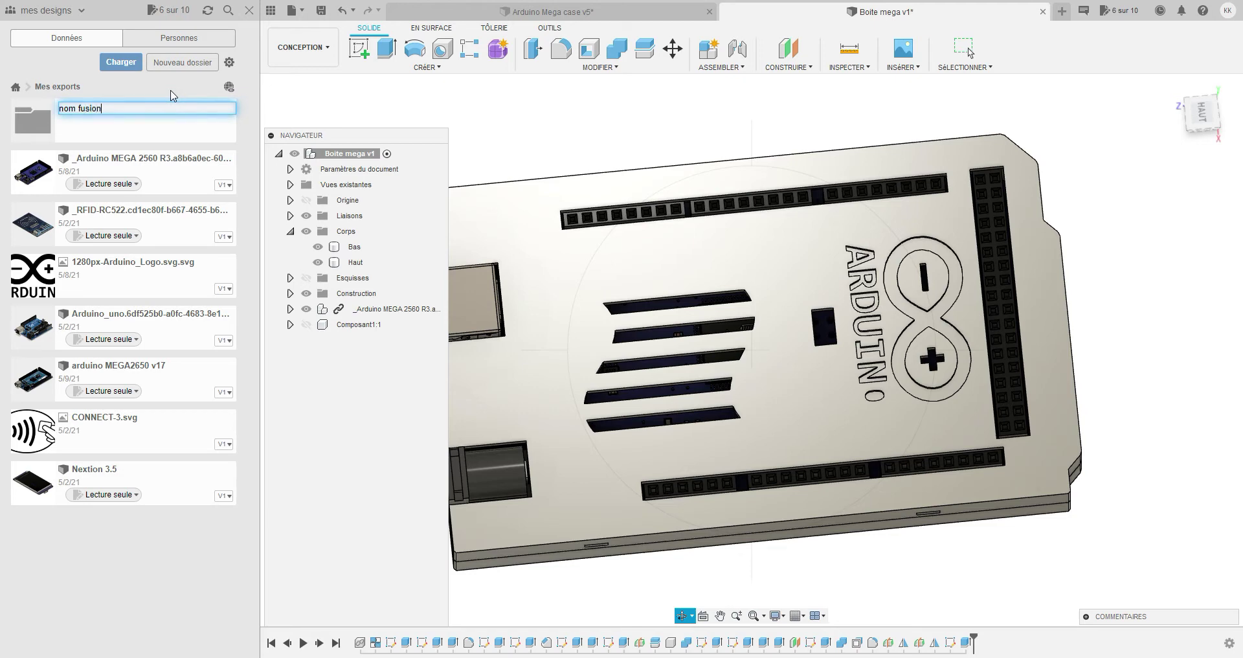
{"action": "key", "text": "Return"}
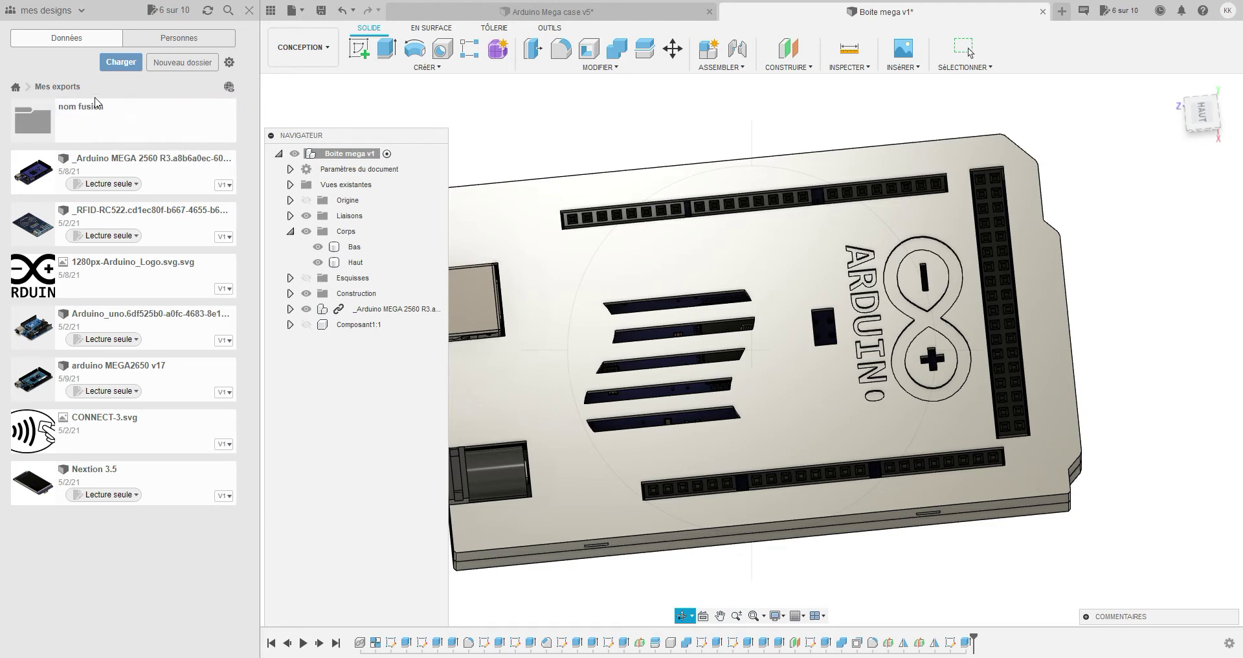
{"action": "left_click", "coordinate": [84, 122]}
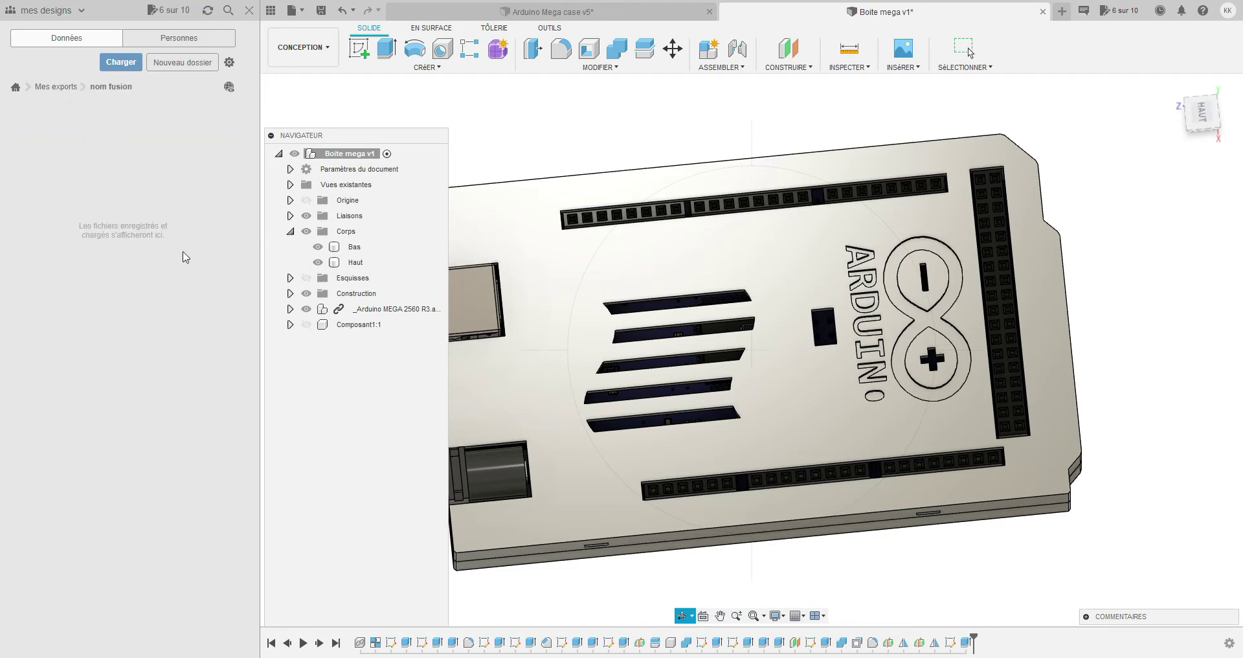
- Collapse the design browser and place it over the modelling canvas, clear of the project file list
{"action": "left_click_drag", "start_coordinate": [382, 139], "coordinate": [151, 308]}
{"action": "left_click", "coordinate": [43, 302]}
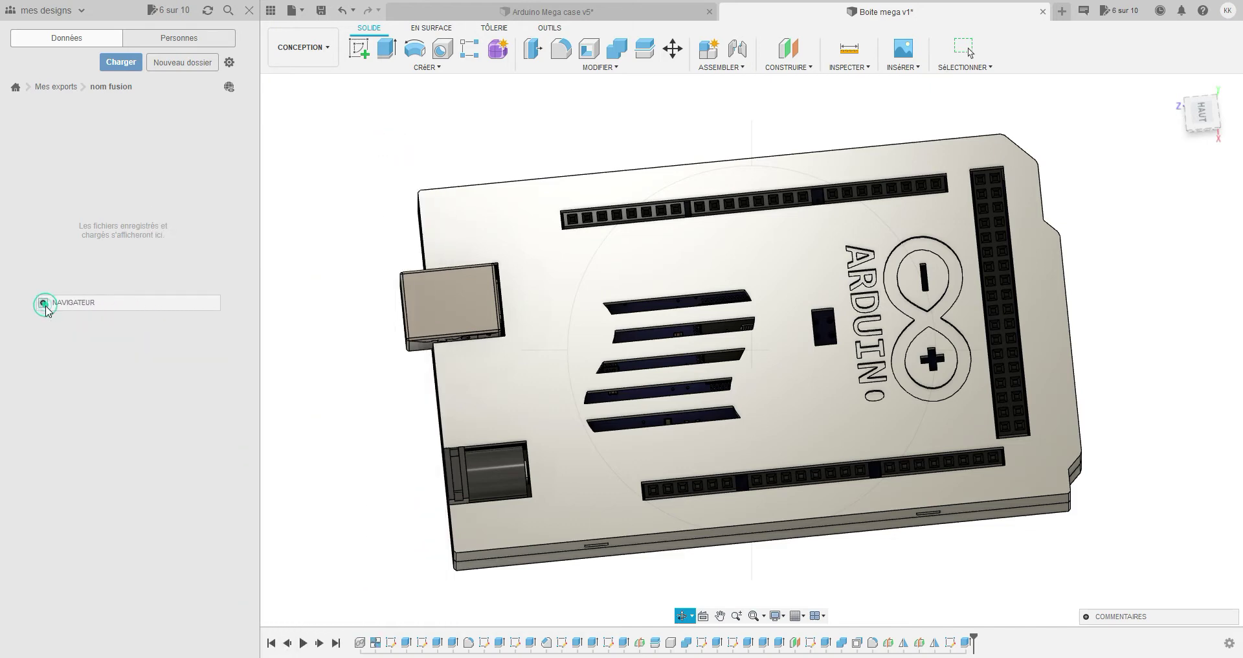
{"action": "left_click_drag", "start_coordinate": [136, 308], "coordinate": [341, 112]}
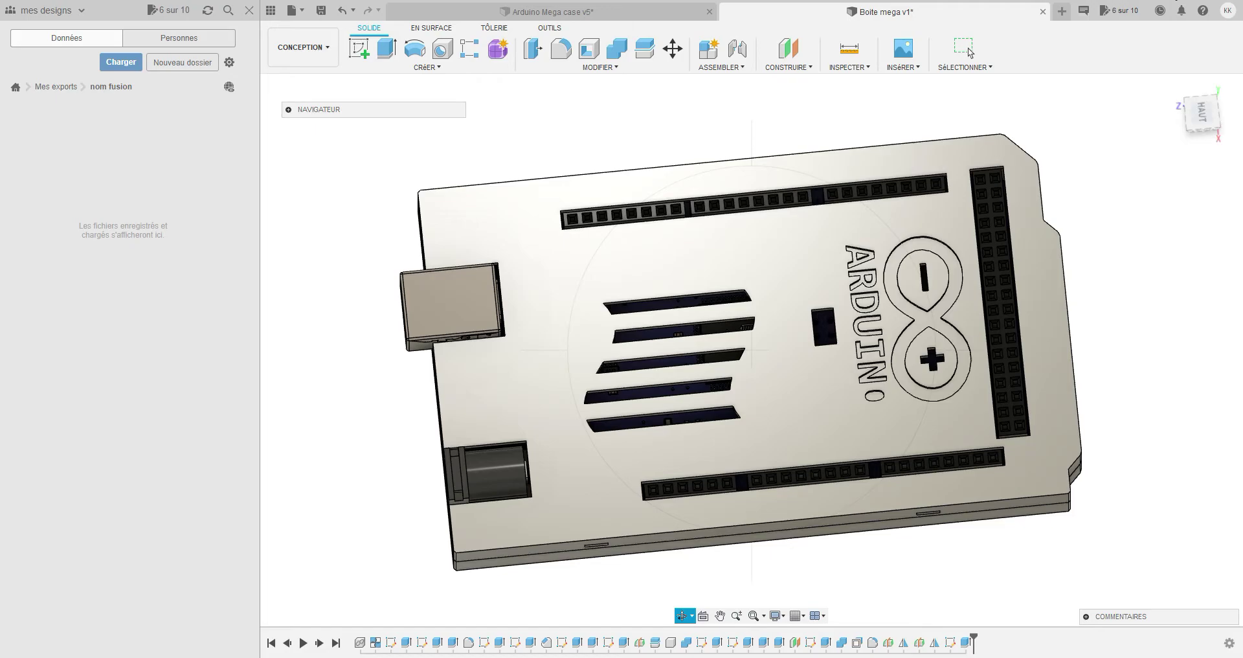
- Minimise the design window and create a new folder on the Windows desktop
{"action": "left_click", "coordinate": [1170, 0]}
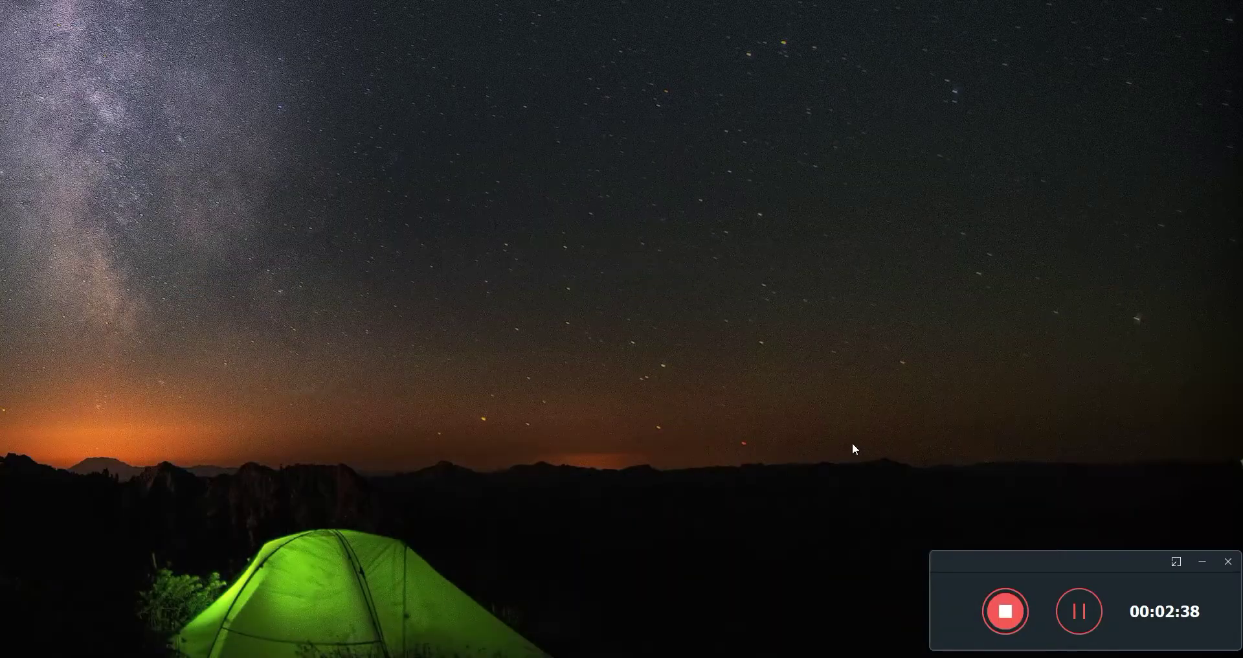
{"action": "right_click", "coordinate": [444, 287]}
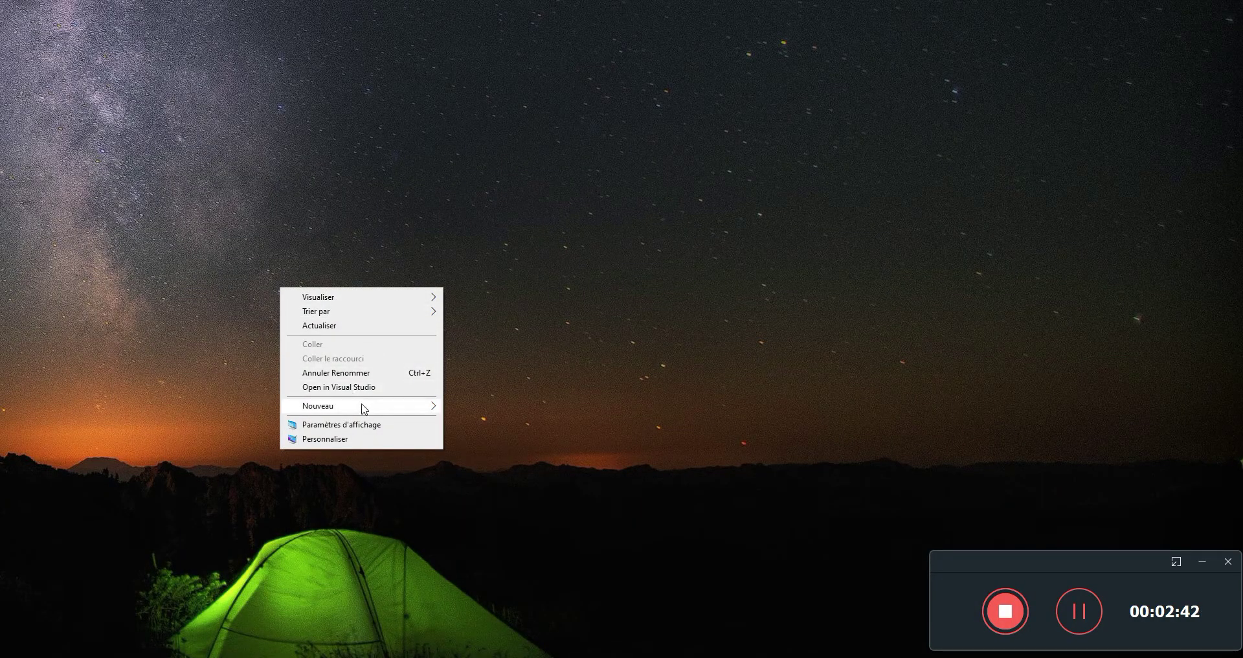
{"action": "mouse_move", "coordinate": [364, 408]}
{"action": "left_click", "coordinate": [477, 407]}
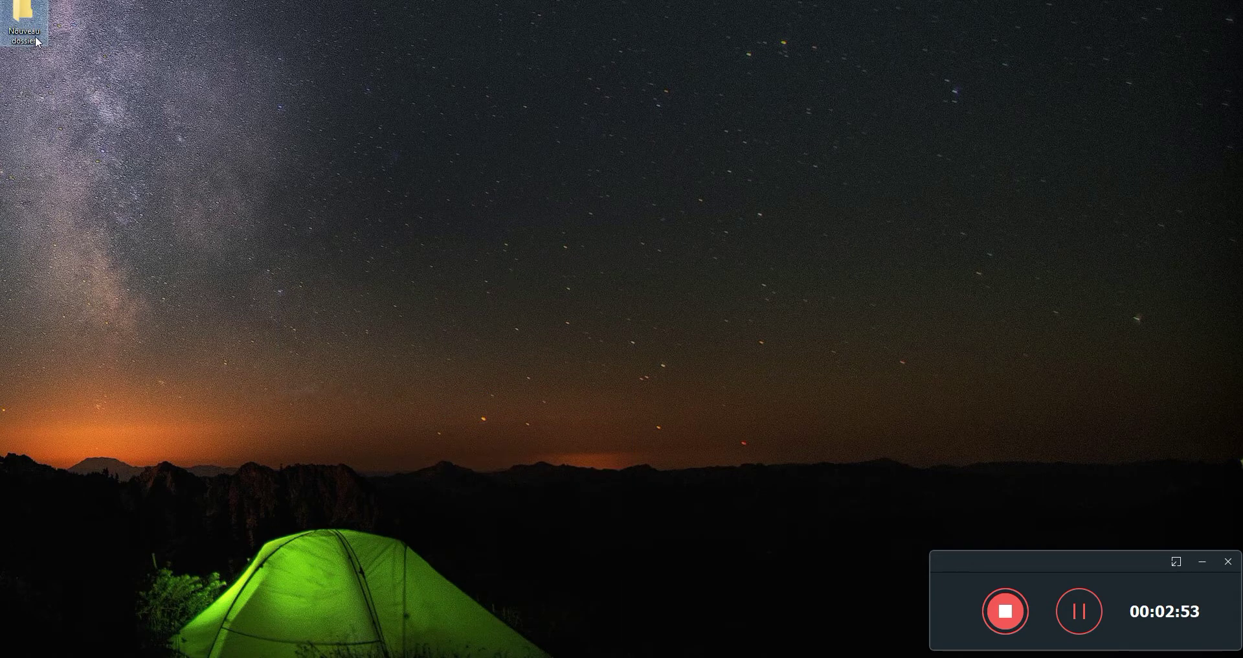
{"action": "right_click", "coordinate": [31, 28]}
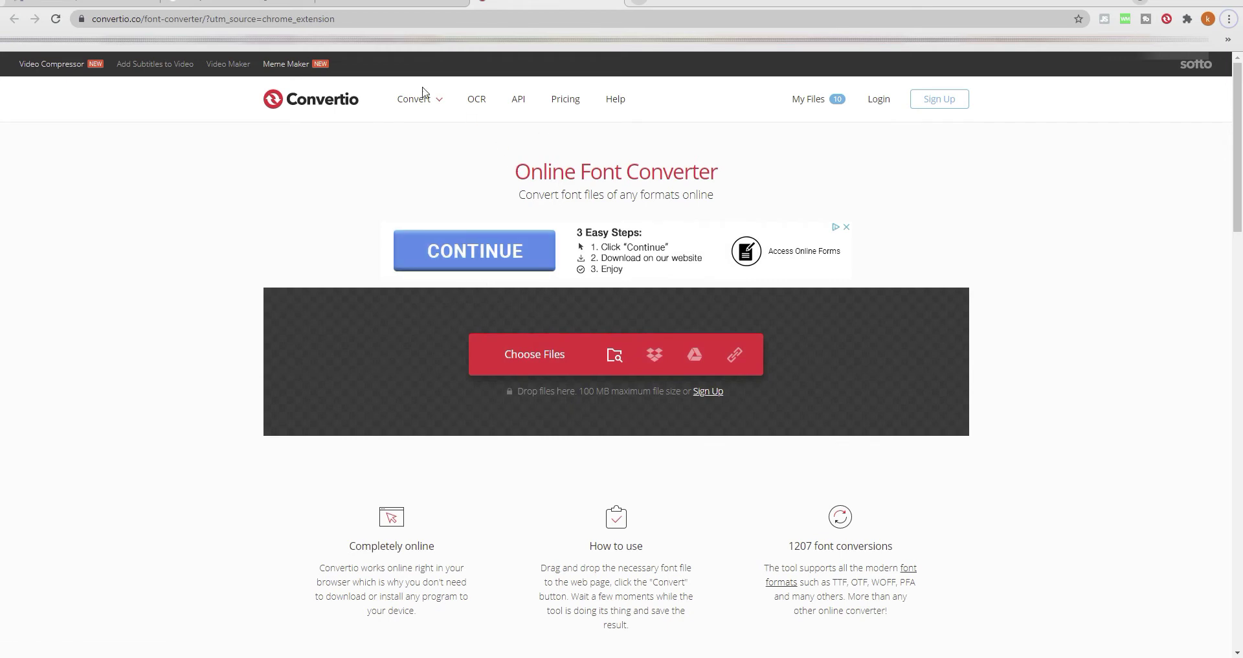
- Switch to the web browser, go to the Autodesk community Gallery and search its projects for "arduino uno"
{"action": "left_click", "coordinate": [119, 13]}
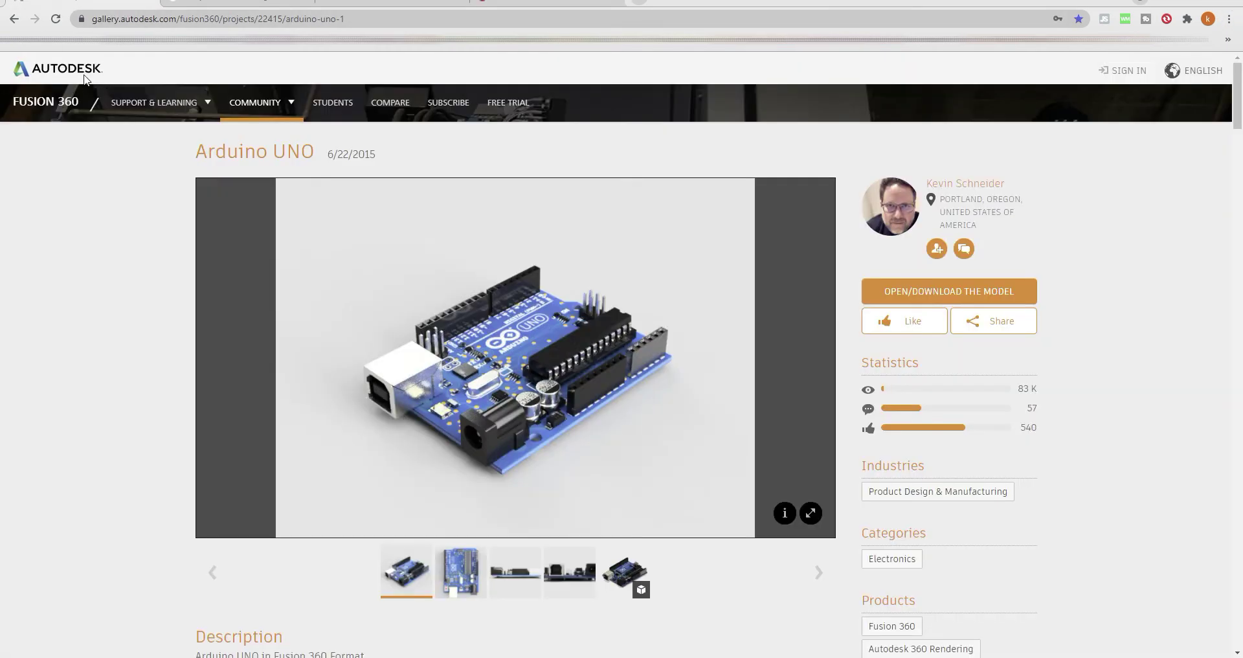
{"action": "left_click", "coordinate": [224, 19]}
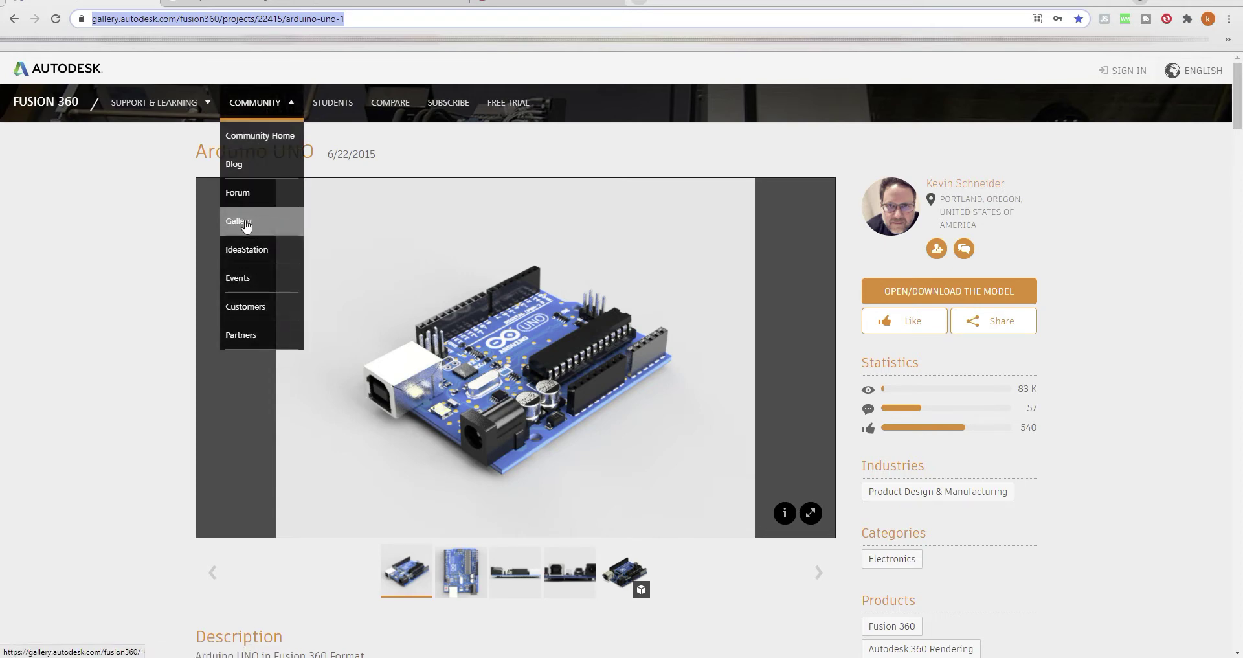
{"action": "left_click", "coordinate": [252, 231]}
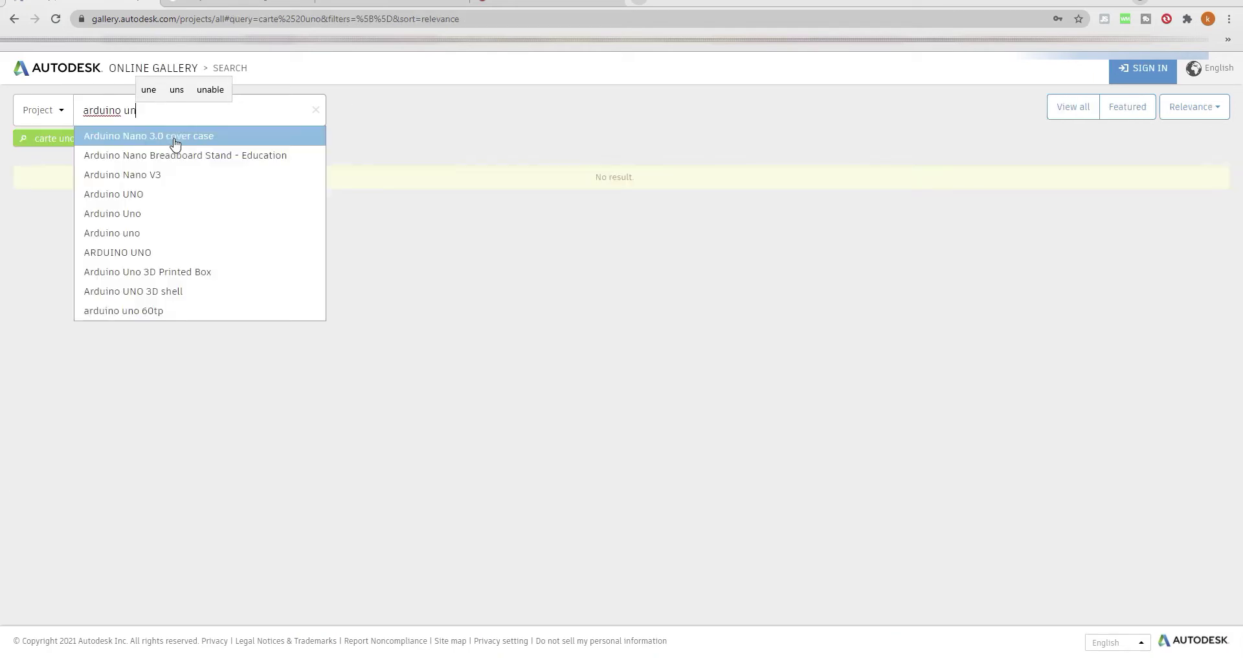
{"action": "type", "text": "o"}
{"action": "key", "text": "Return"}
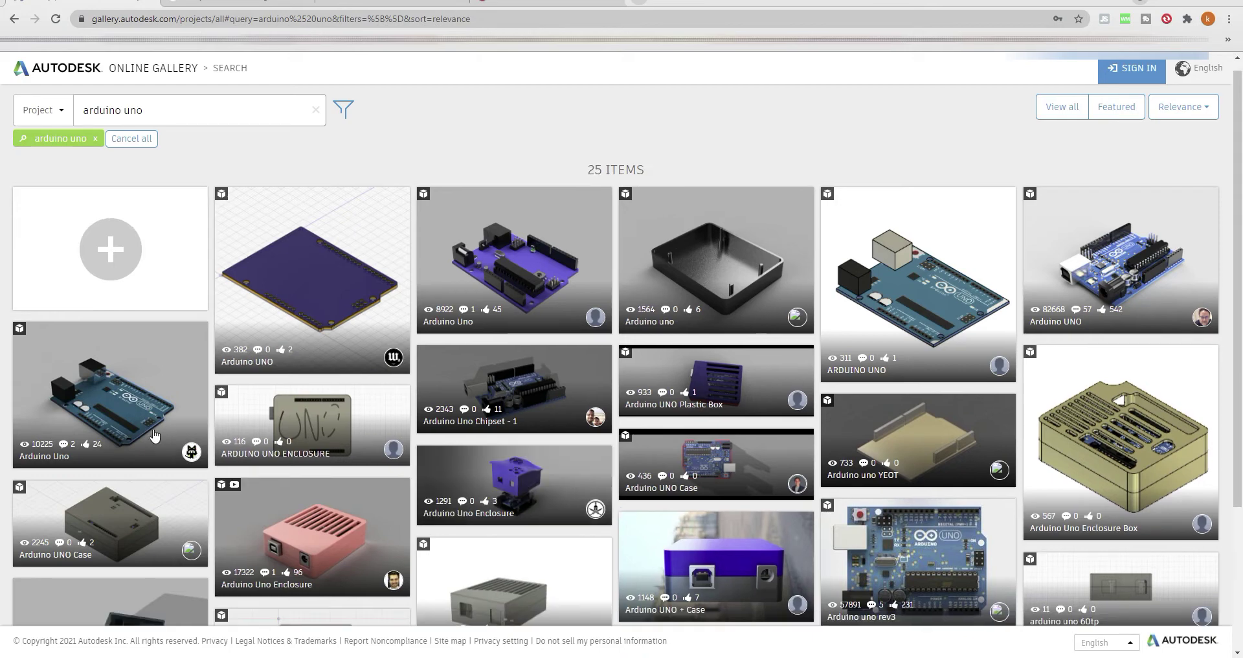
- Request the download of the featured Arduino Uno model and sign in to Autodesk with the account e-mail and password
{"action": "left_click", "coordinate": [98, 408]}
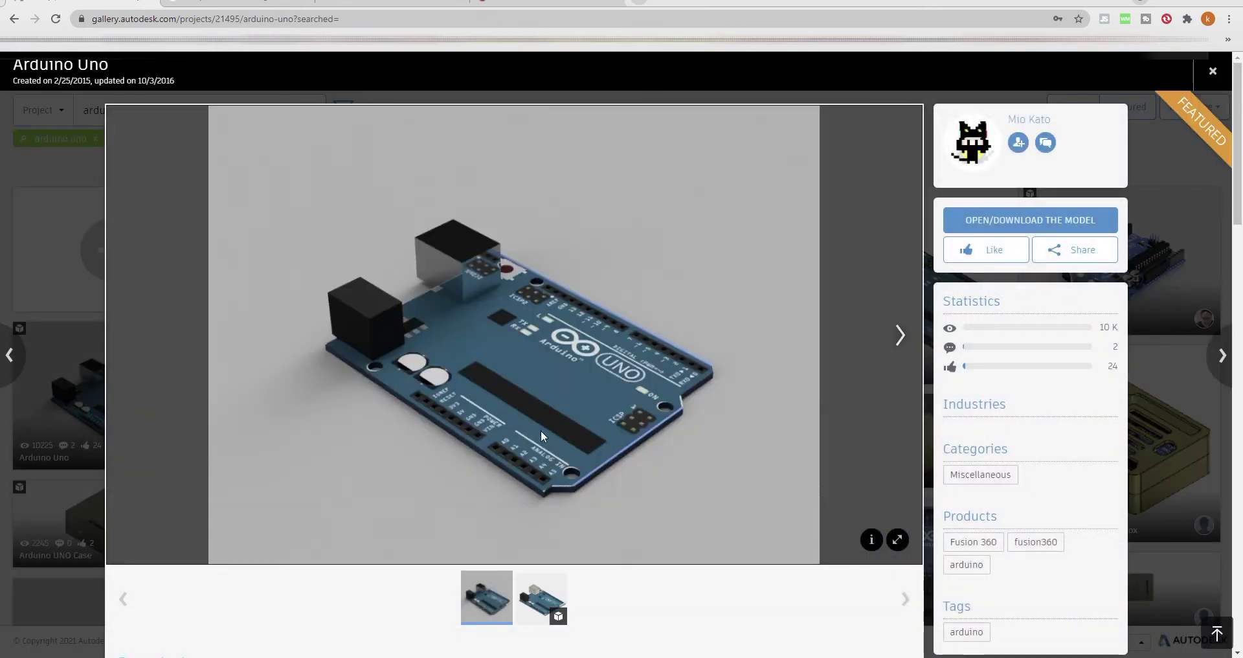
{"action": "left_click", "coordinate": [1029, 223]}
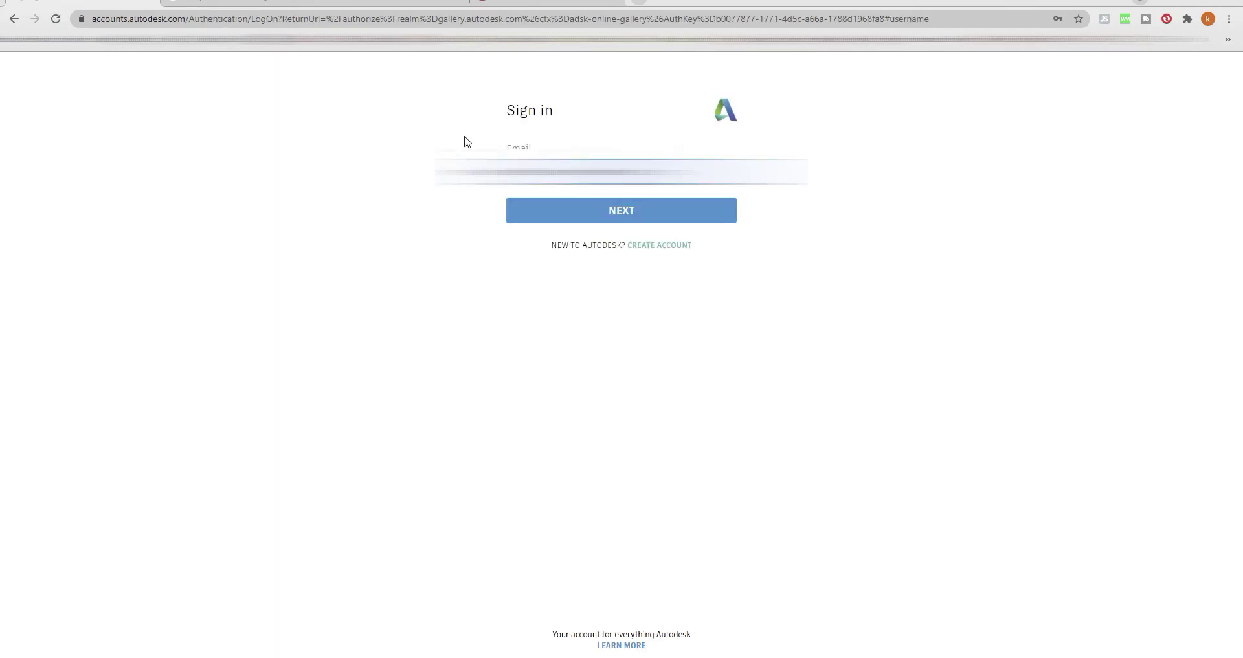
{"action": "left_click", "coordinate": [611, 212]}
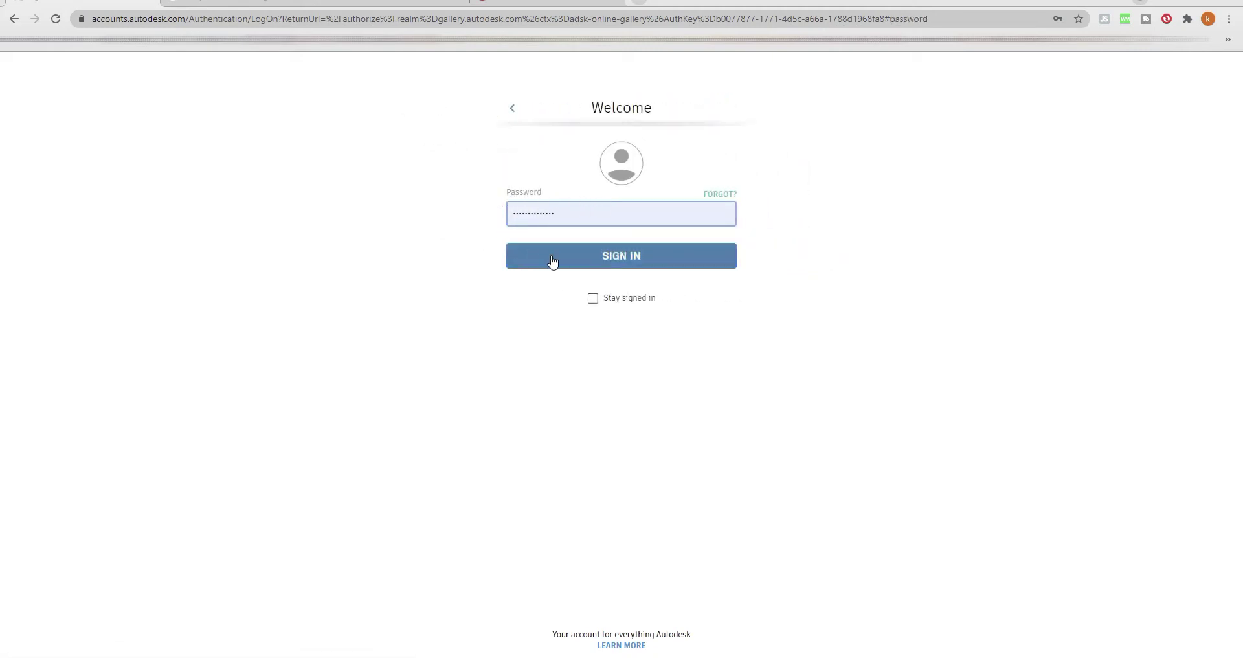
{"action": "left_click", "coordinate": [615, 258]}
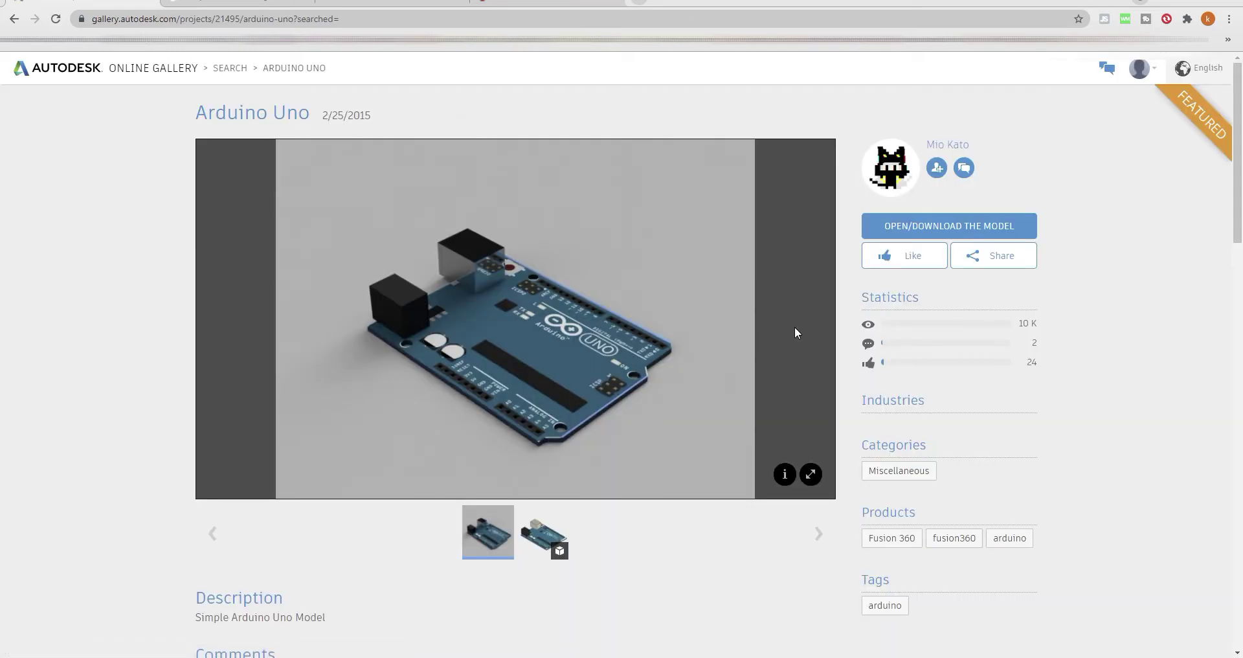
- Download the Arduino Uno model as the .f3d file ArduinoUno_Simple.f3d
{"action": "left_click", "coordinate": [935, 230]}
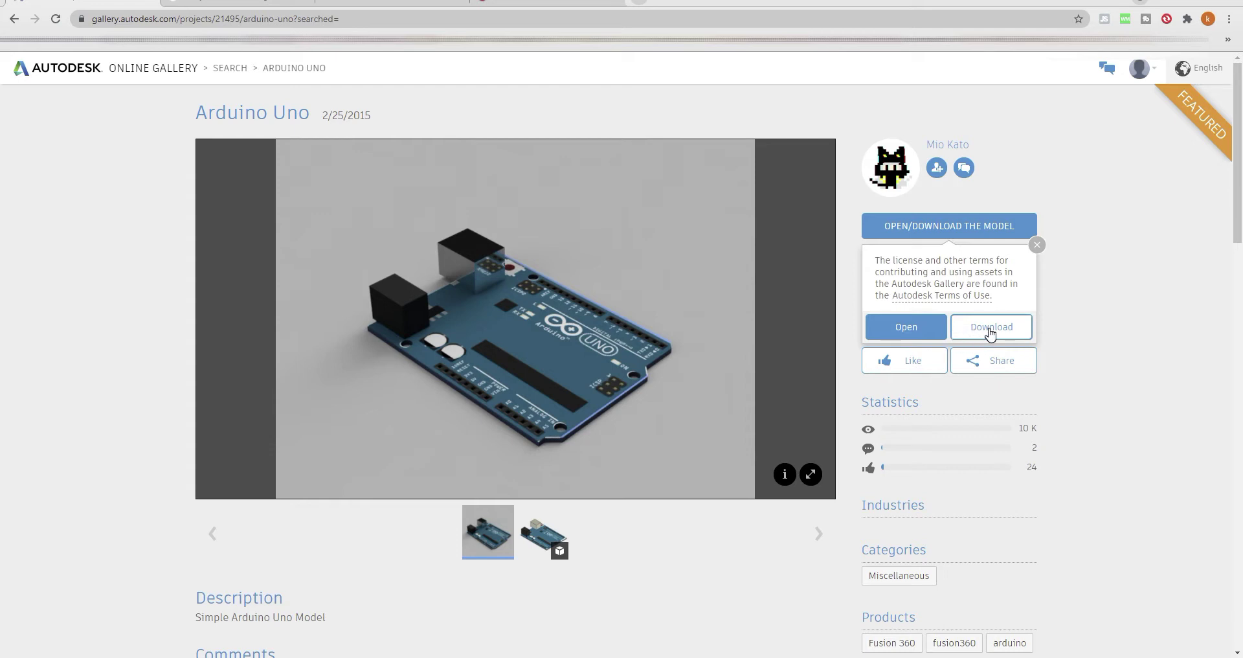
{"action": "left_click", "coordinate": [990, 332]}
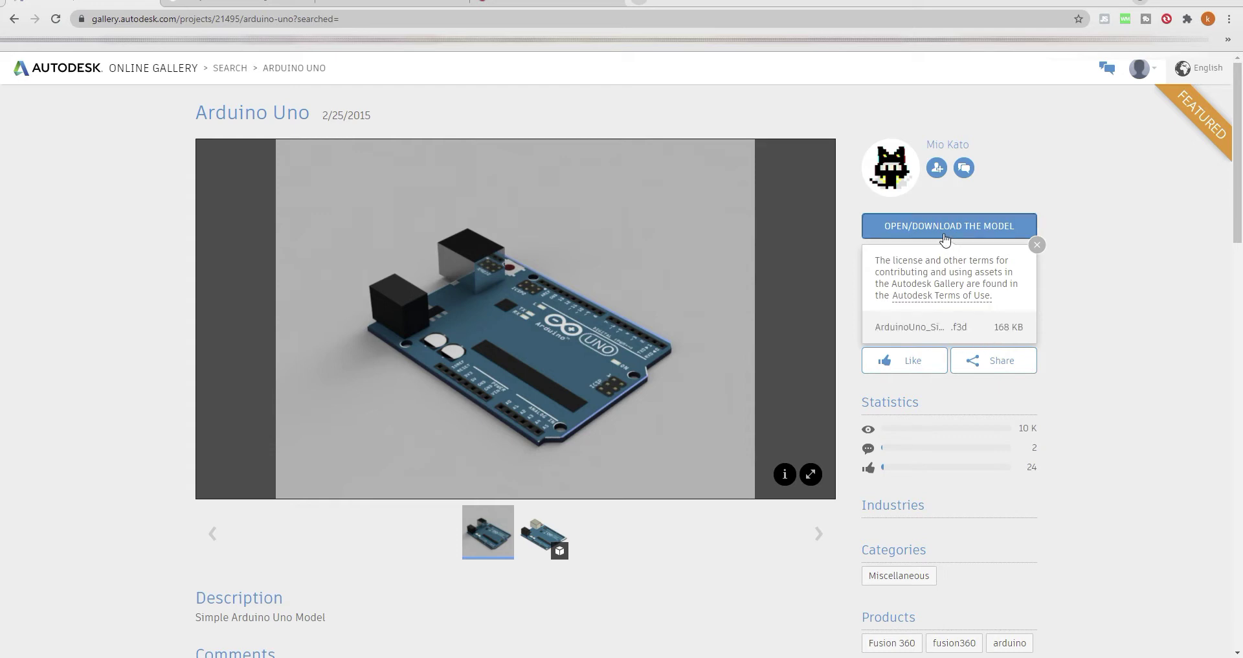
{"action": "left_click", "coordinate": [987, 340]}
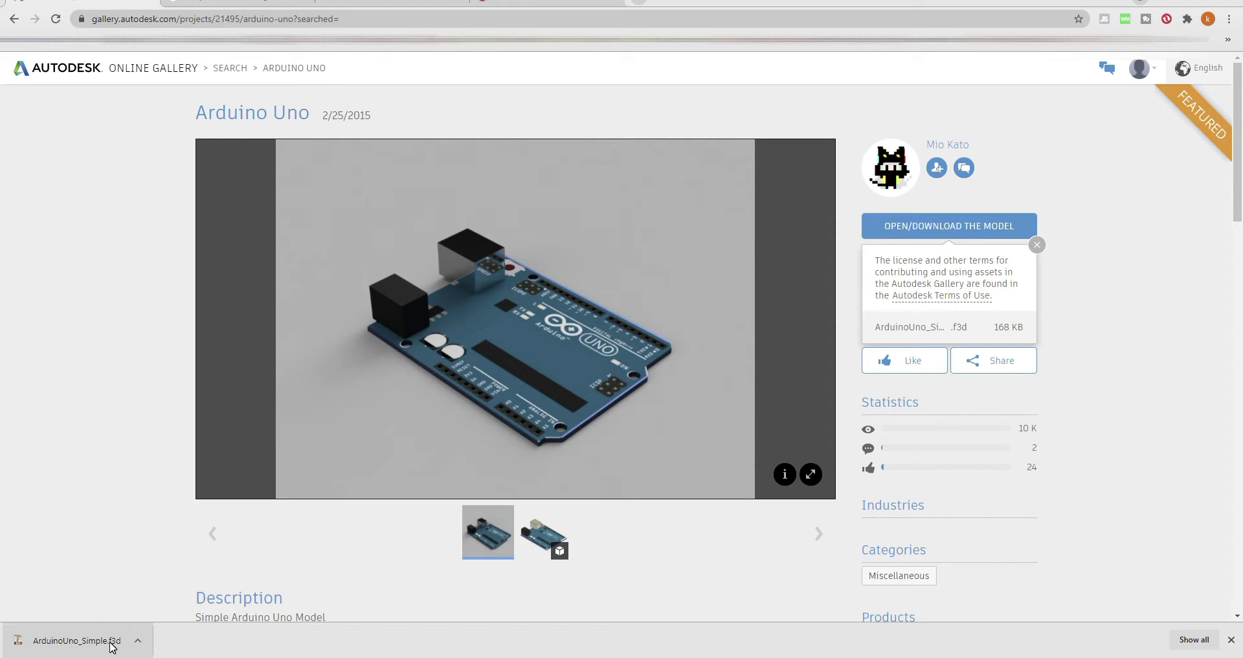
- Show the downloaded file in the Téléchargements folder and select ArduinoUno_Simple.f3d
{"action": "left_click", "coordinate": [137, 640]}
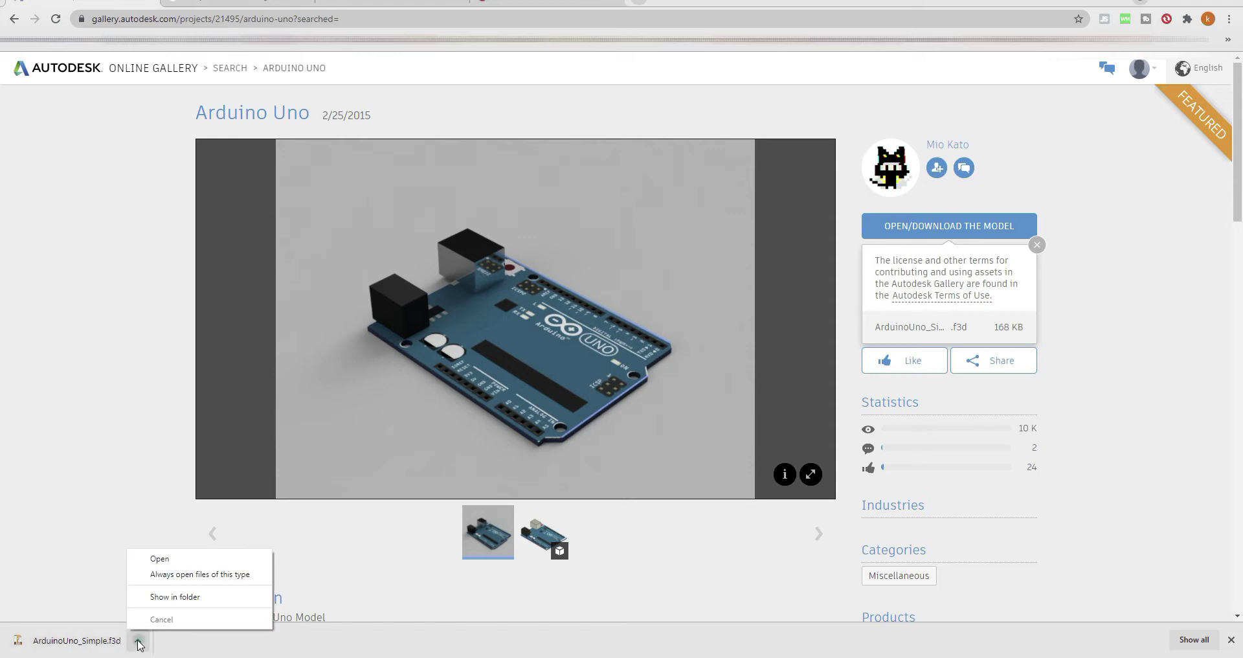
{"action": "left_click", "coordinate": [130, 598]}
{"action": "left_click", "coordinate": [65, 153]}
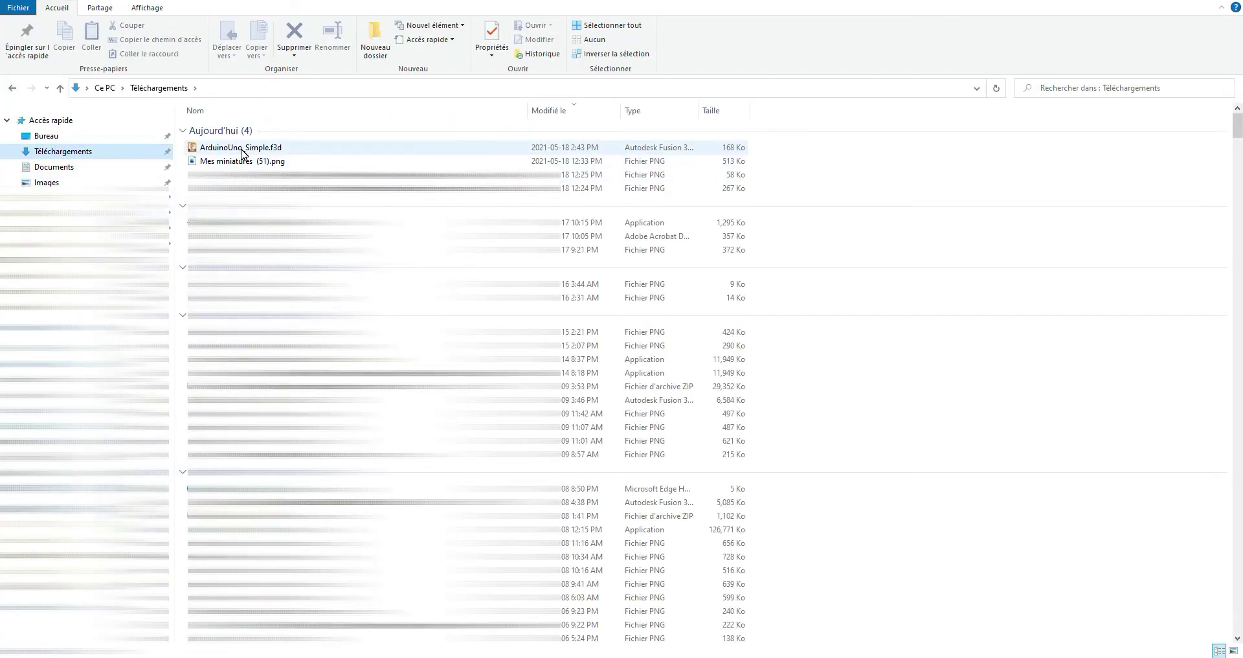
{"action": "left_click", "coordinate": [240, 153]}
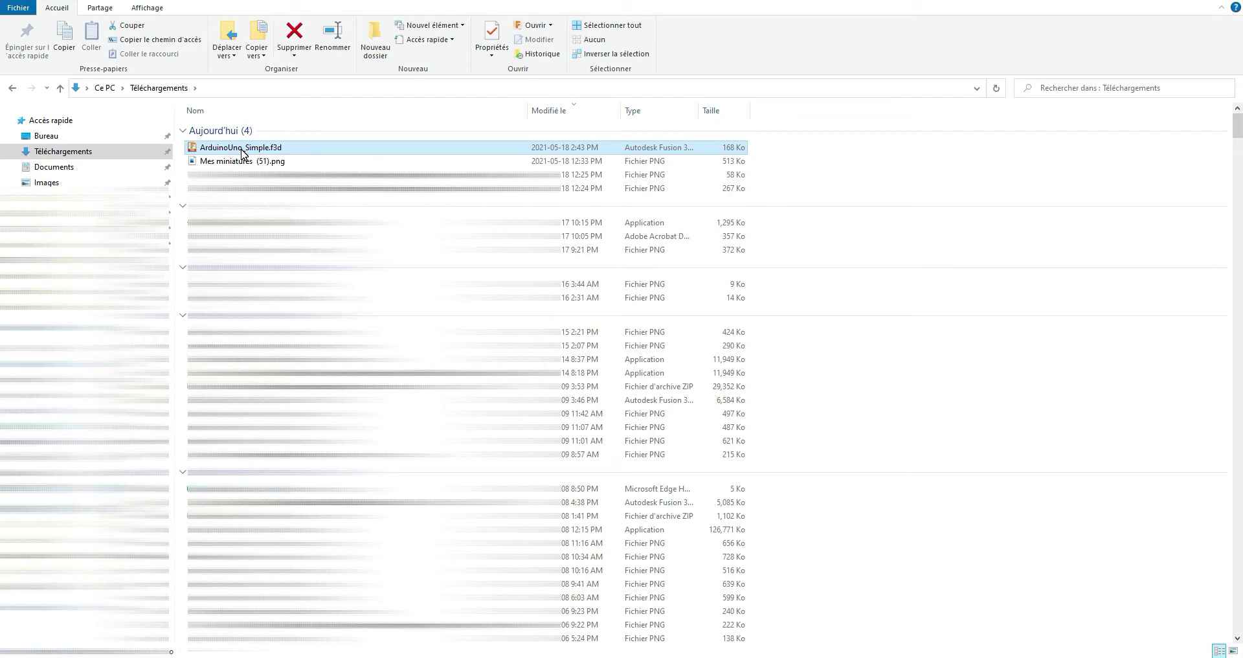
- Transfer ArduinoUno_Simple.f3d from the Téléchargements folder into the Nouveau dossier folder on the desktop
{"action": "right_click", "coordinate": [242, 153]}
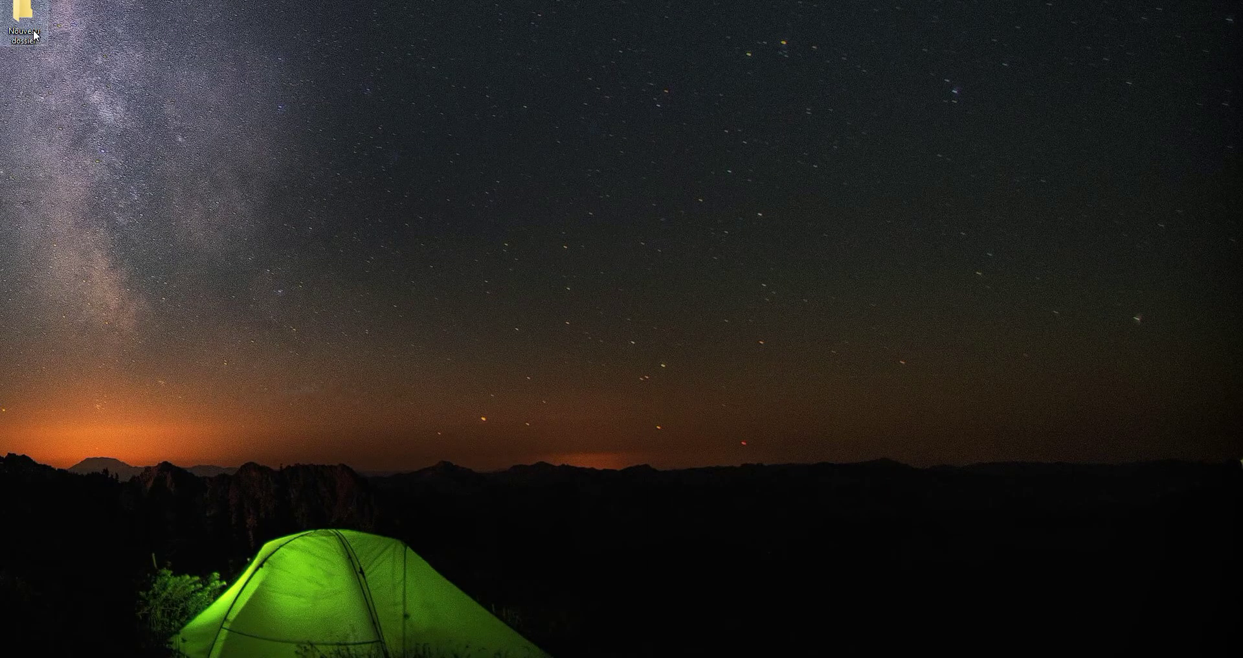
{"action": "double_click", "coordinate": [35, 36]}
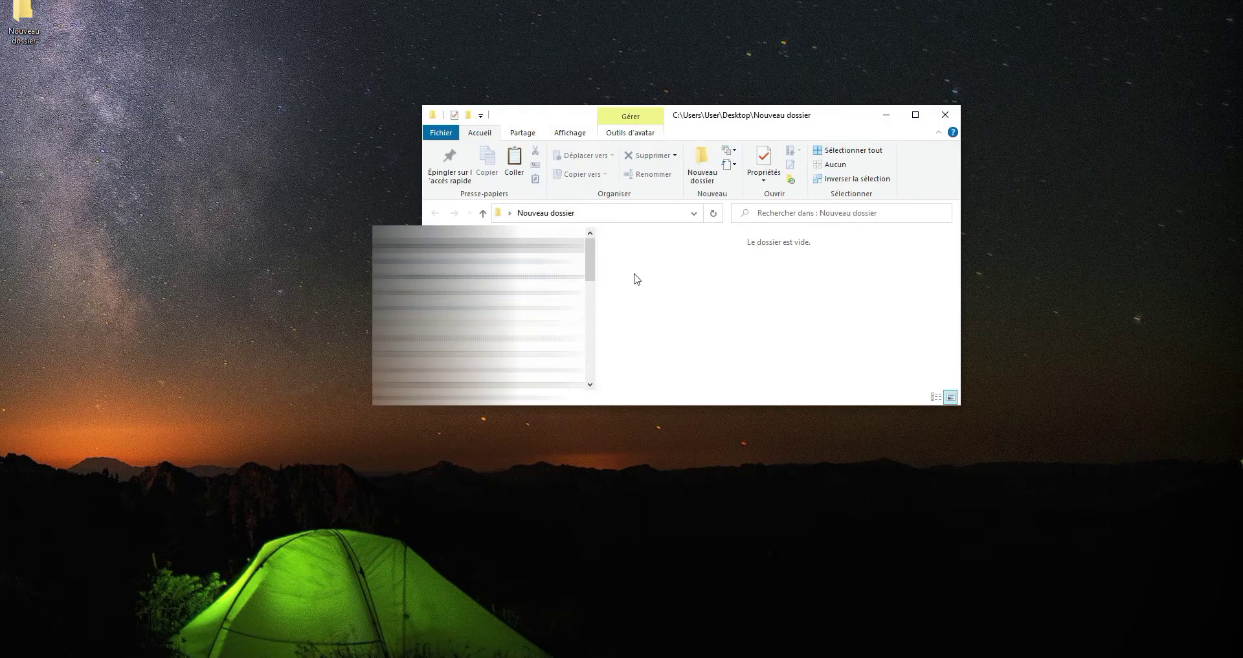
{"action": "right_click", "coordinate": [633, 277]}
{"action": "left_click", "coordinate": [602, 364]}
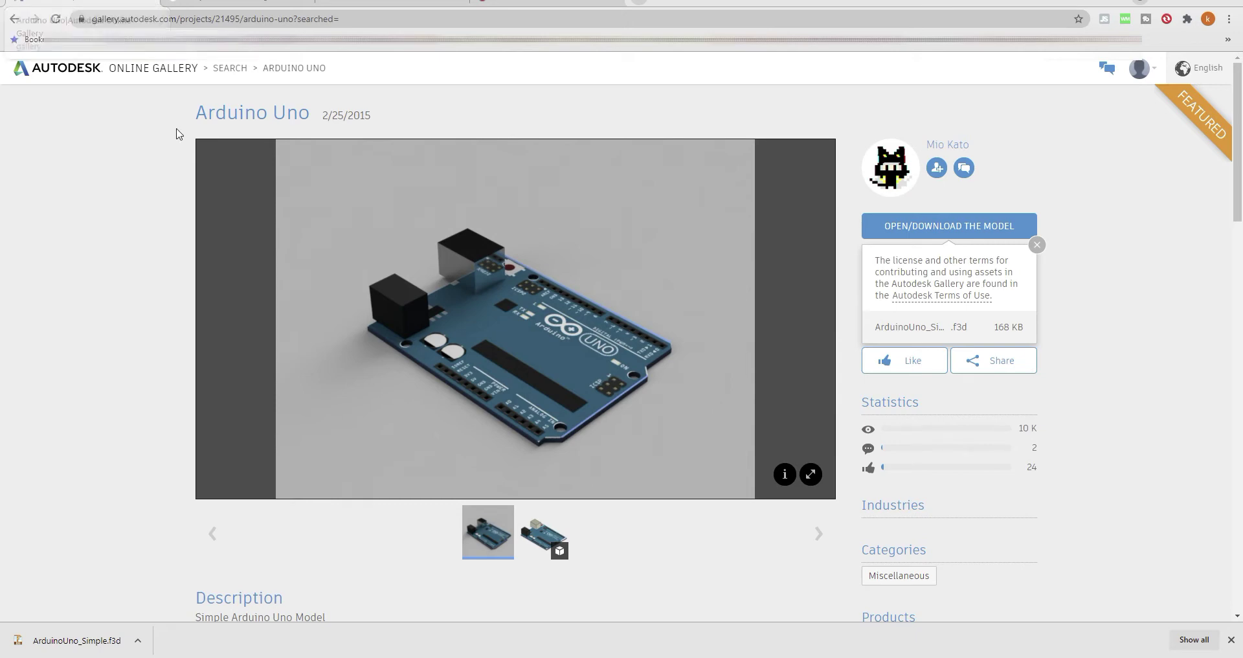
- Switch to the browser, search Google Images for "mikey" and open the Disney Mickey Mouse Microfiber Beach Towel result
{"action": "left_click", "coordinate": [153, 5]}
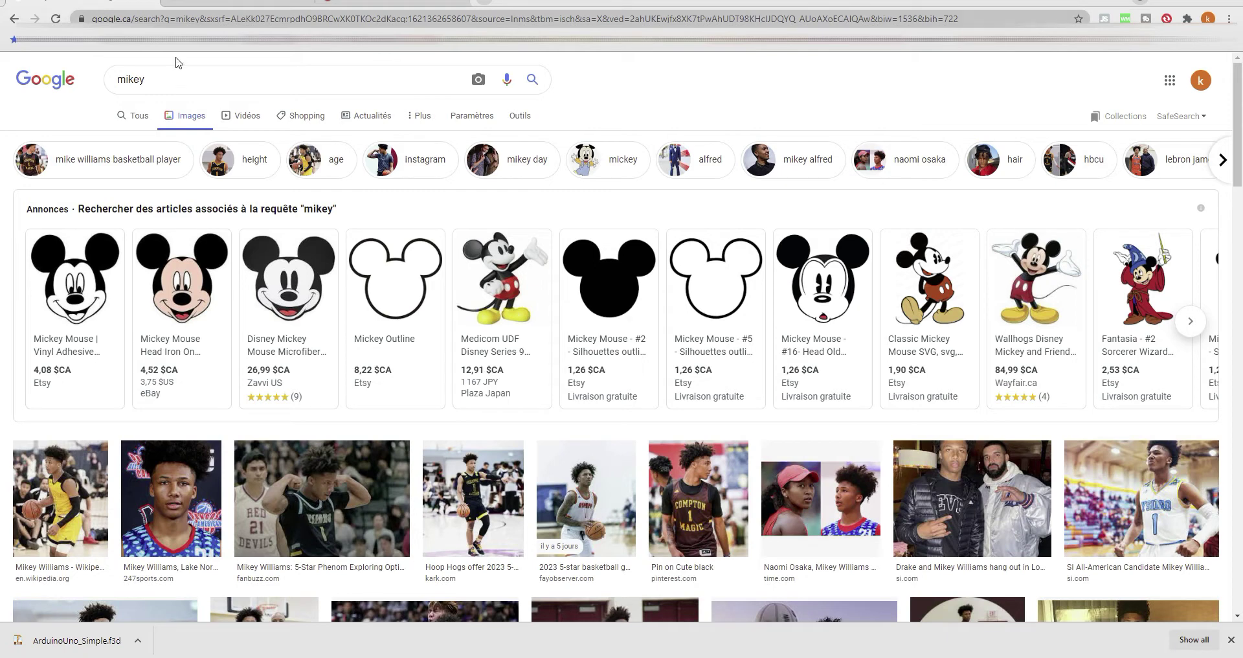
{"action": "left_click_drag", "start_coordinate": [147, 81], "coordinate": [114, 90]}
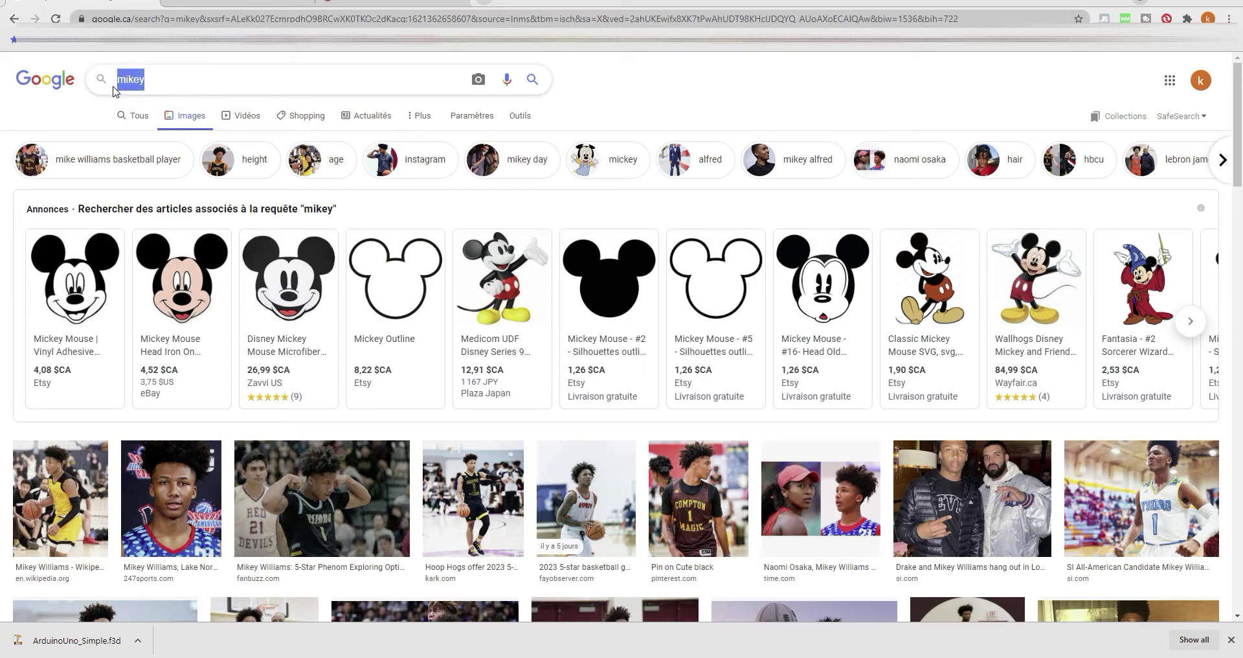
{"action": "key", "text": "Return"}
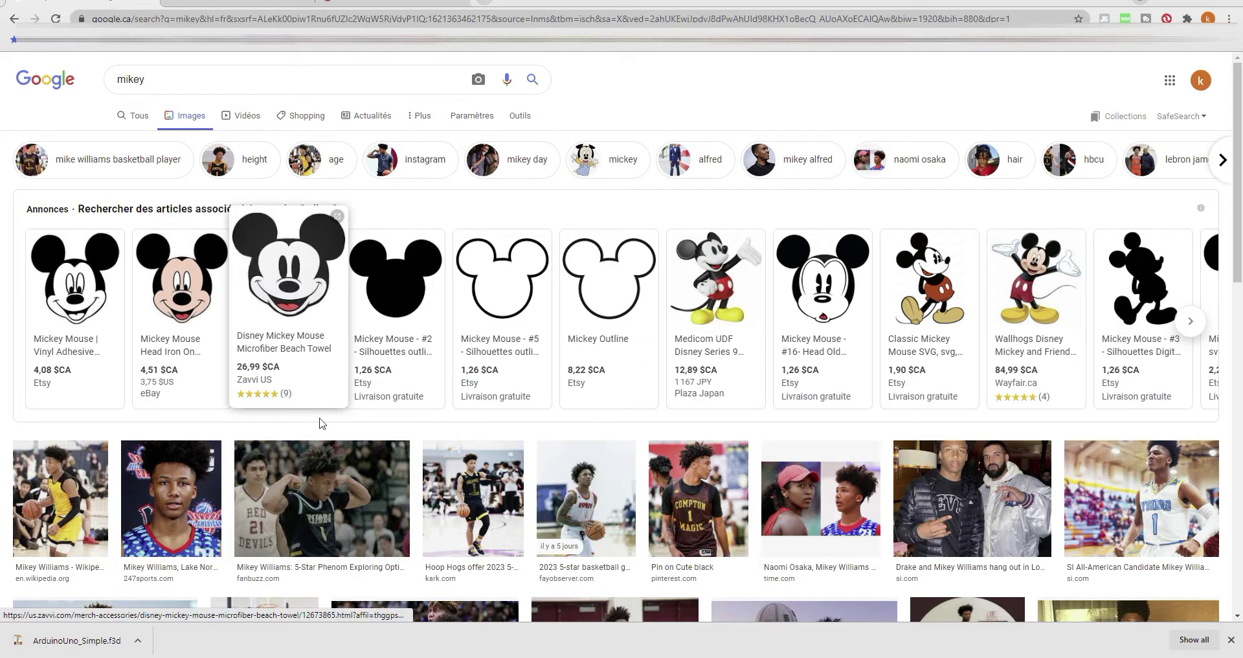
{"action": "left_click", "coordinate": [293, 297]}
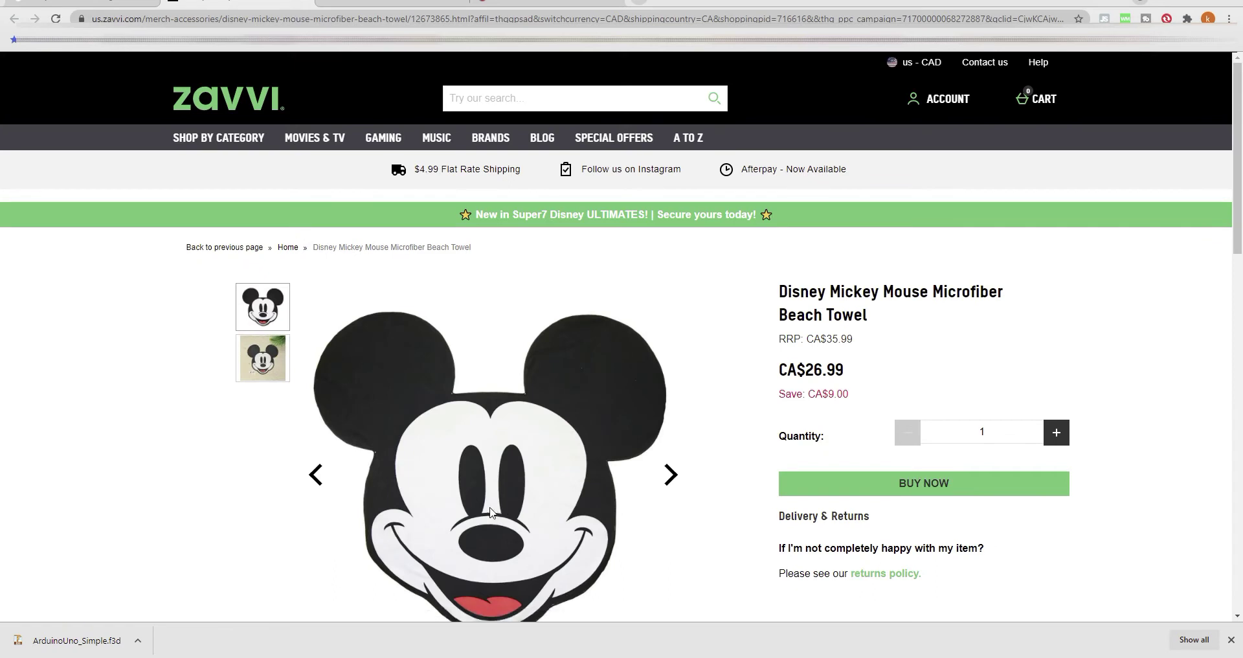
- Save the Mickey Mouse towel picture as 12673865-1344813172172045.jpg in Bureau > Nouveau dossier
{"action": "right_click", "coordinate": [440, 444]}
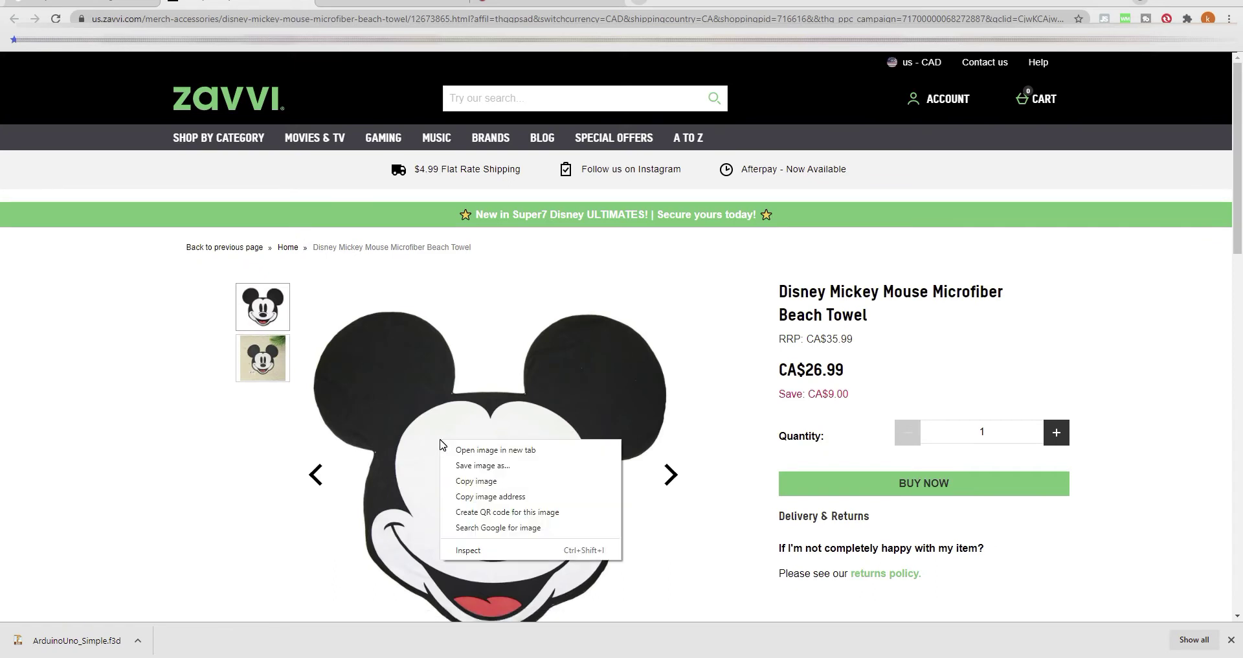
{"action": "left_click", "coordinate": [470, 466]}
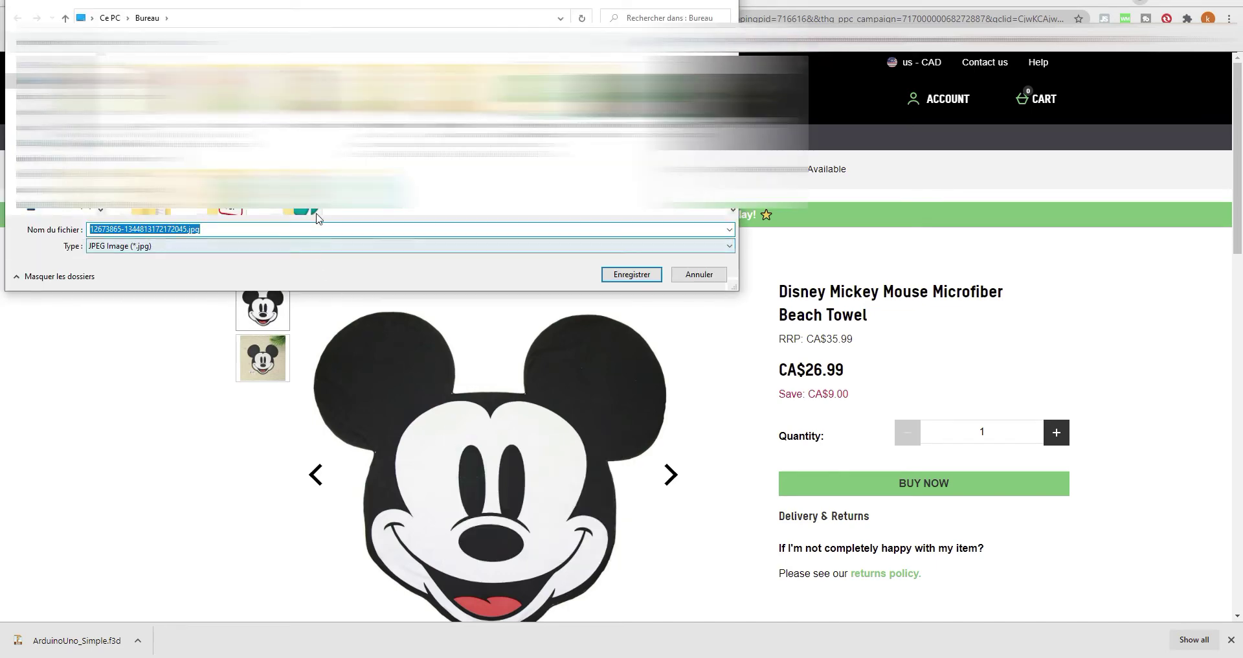
{"action": "left_click", "coordinate": [317, 97]}
{"action": "double_click", "coordinate": [317, 97]}
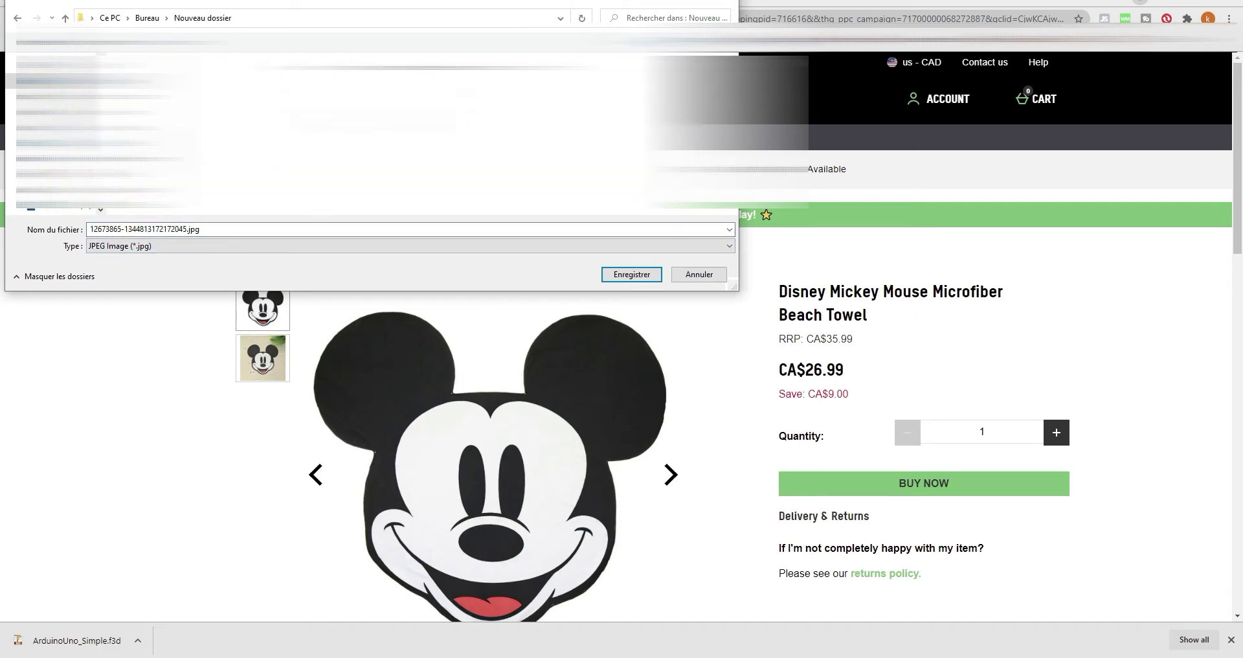
{"action": "left_click", "coordinate": [624, 277]}
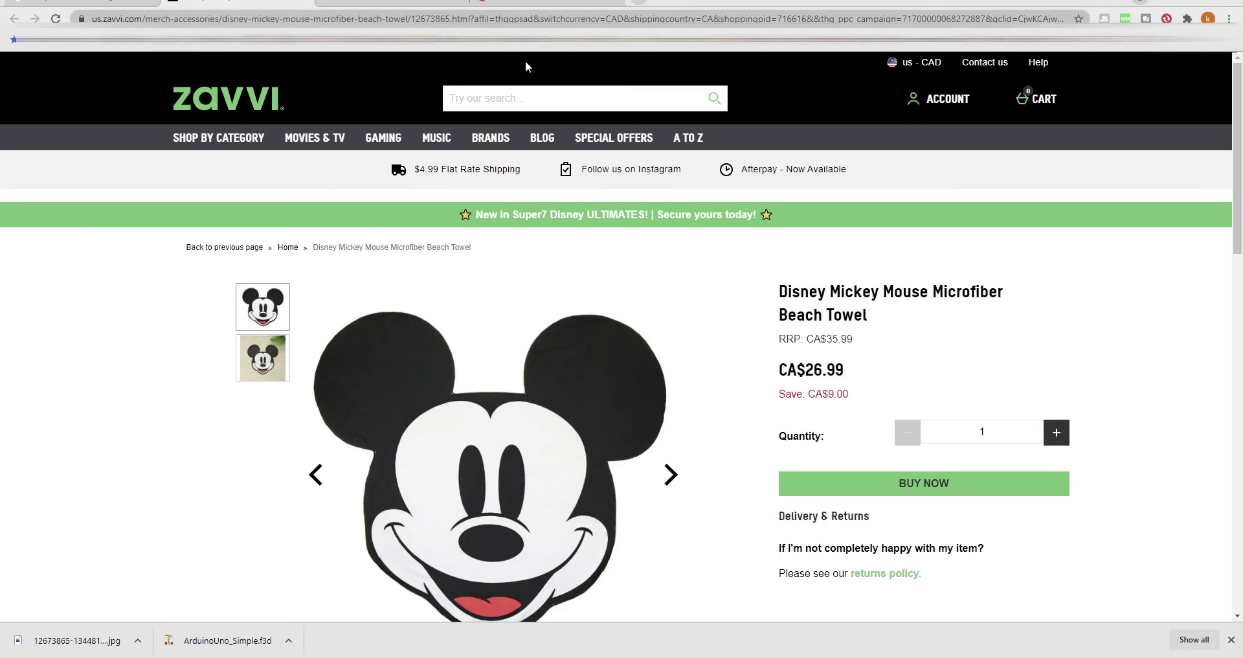
- Switch to the Convertio page and load the saved Mickey Mouse JPG for conversion
{"action": "left_click", "coordinate": [533, 9]}
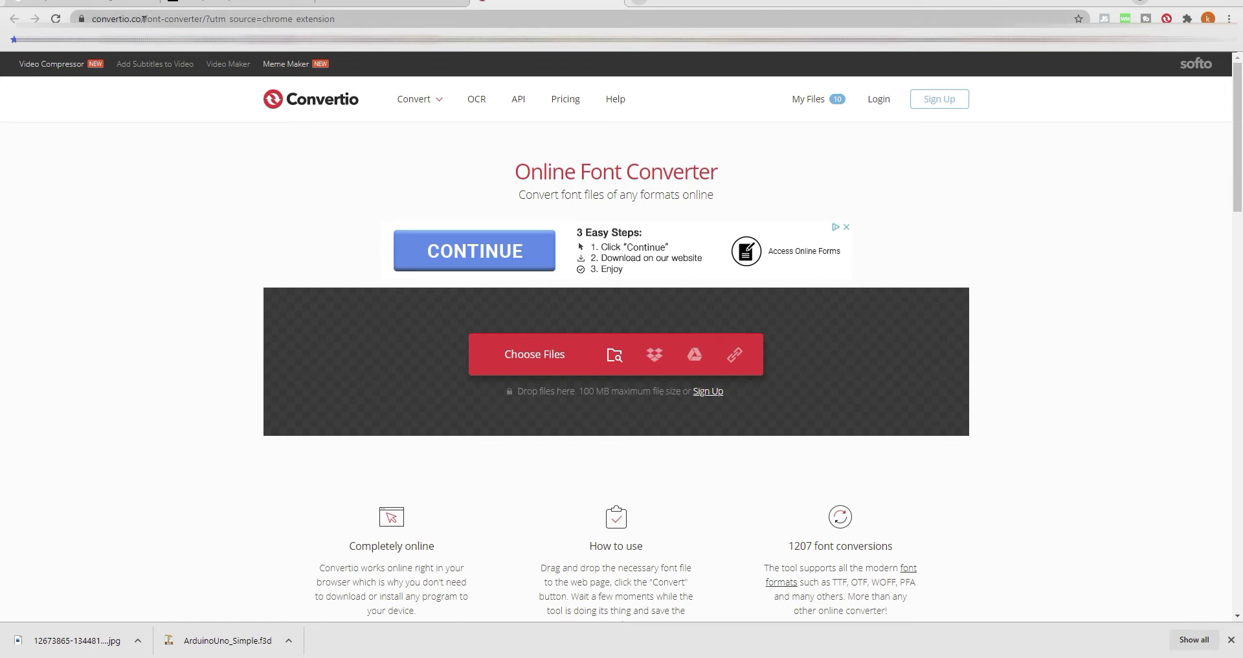
{"action": "left_click", "coordinate": [613, 354]}
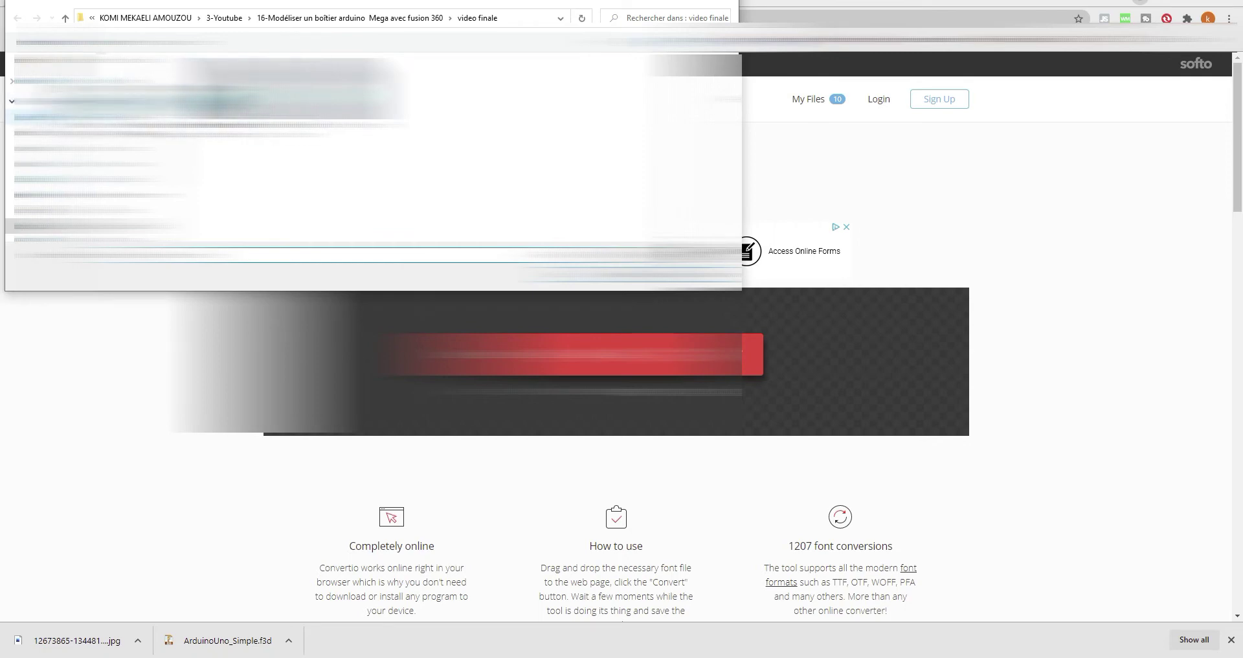
{"action": "left_click", "coordinate": [49, 118]}
{"action": "double_click", "coordinate": [373, 122]}
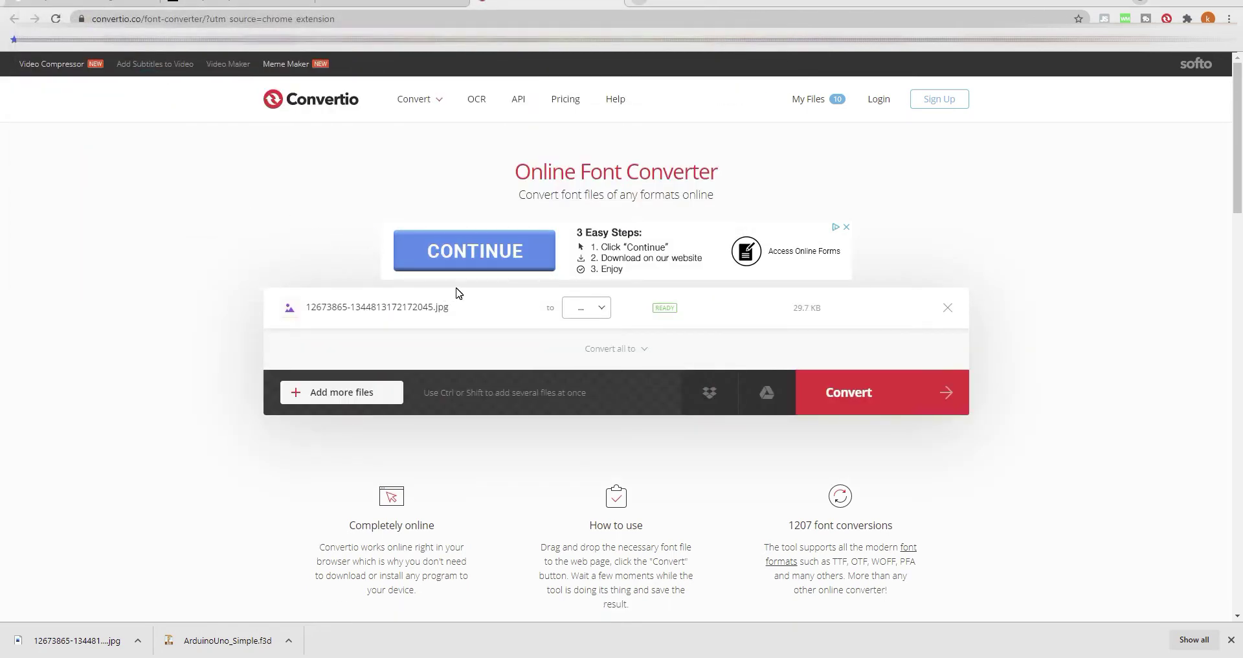
- Convert the loaded JPG to SVG format and download the converted file
{"action": "left_click", "coordinate": [601, 314]}
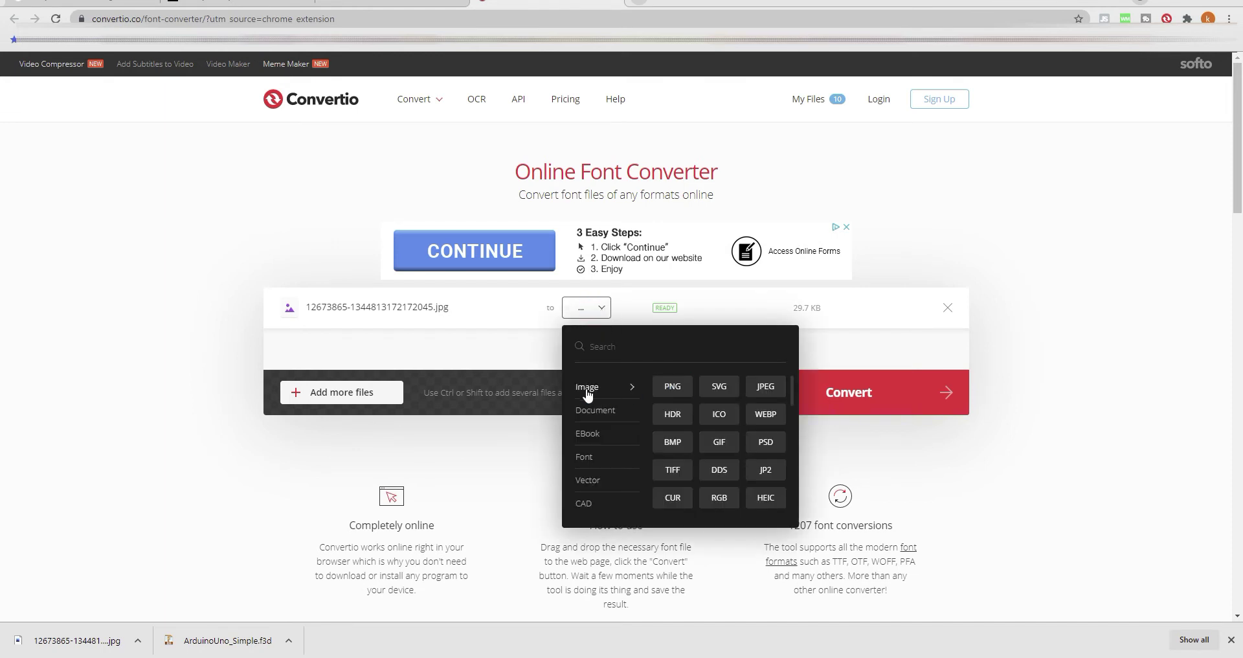
{"action": "left_click", "coordinate": [715, 389]}
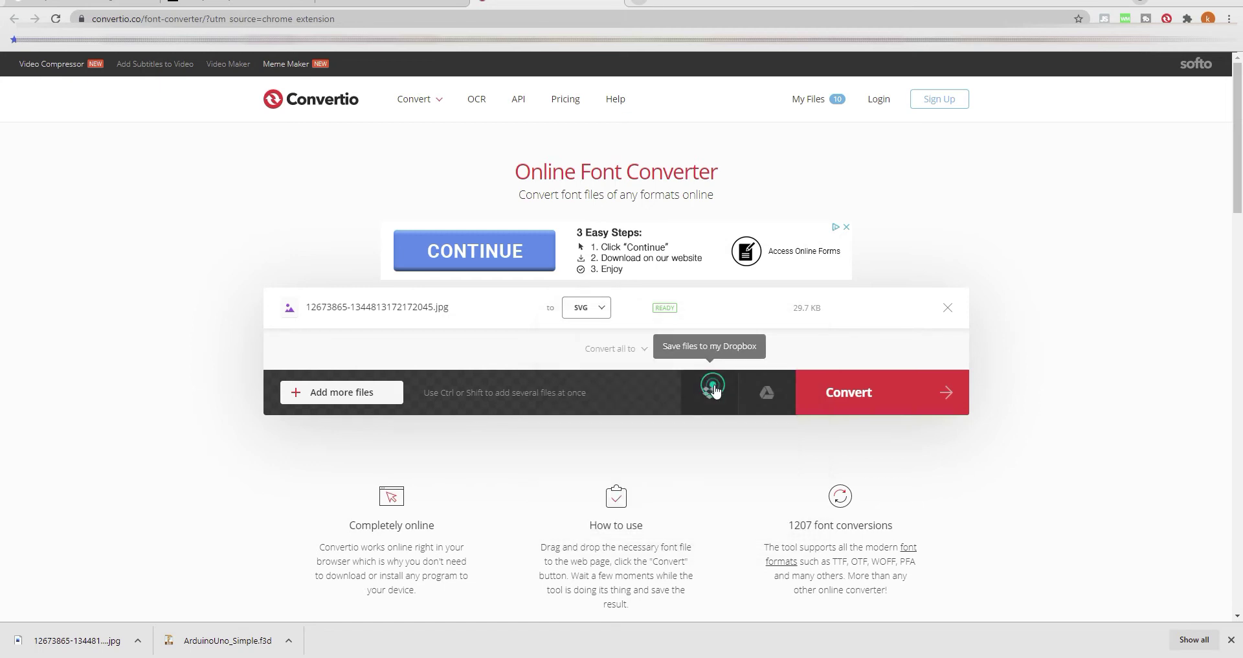
{"action": "left_click", "coordinate": [858, 402]}
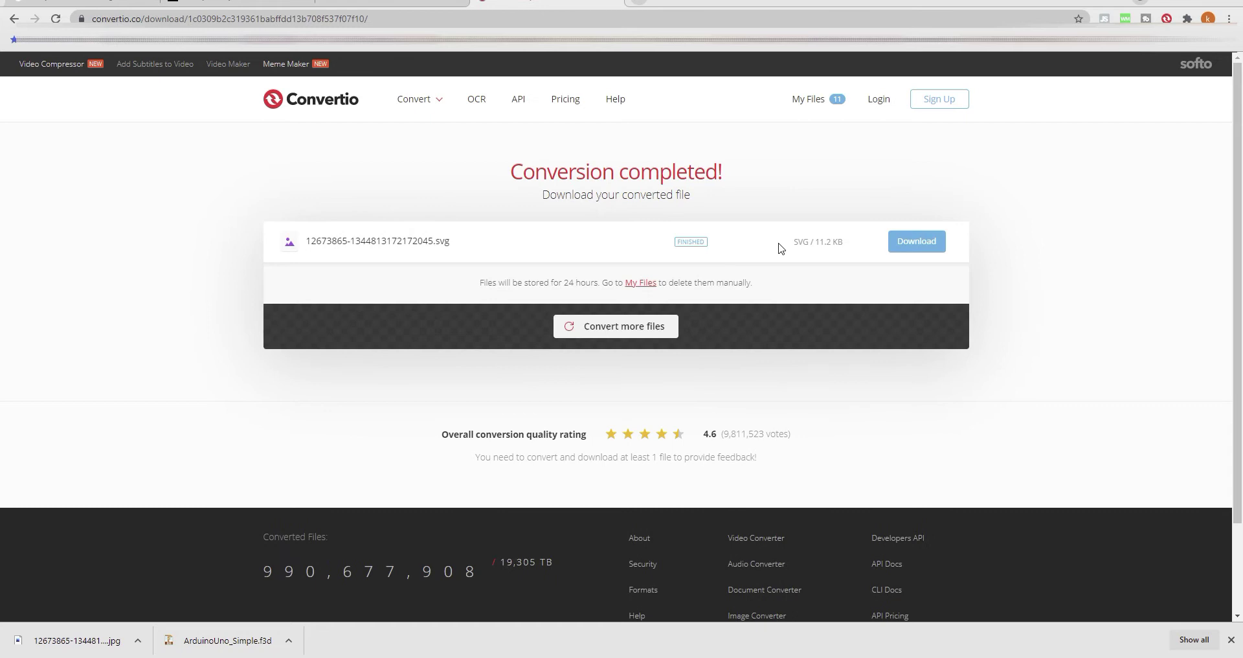
{"action": "left_click", "coordinate": [901, 243]}
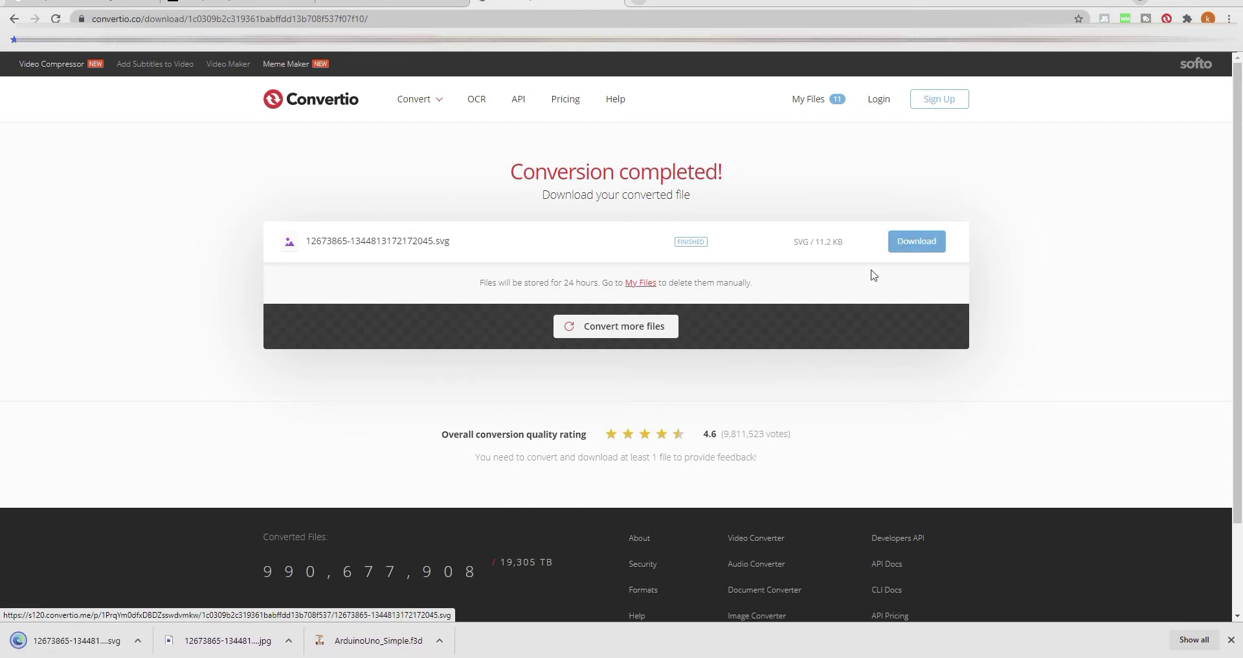
- Open the downloaded Mickey Mouse SVG and save it as an SVG Document in Bureau > Nouveau dossier
{"action": "left_click", "coordinate": [108, 644]}
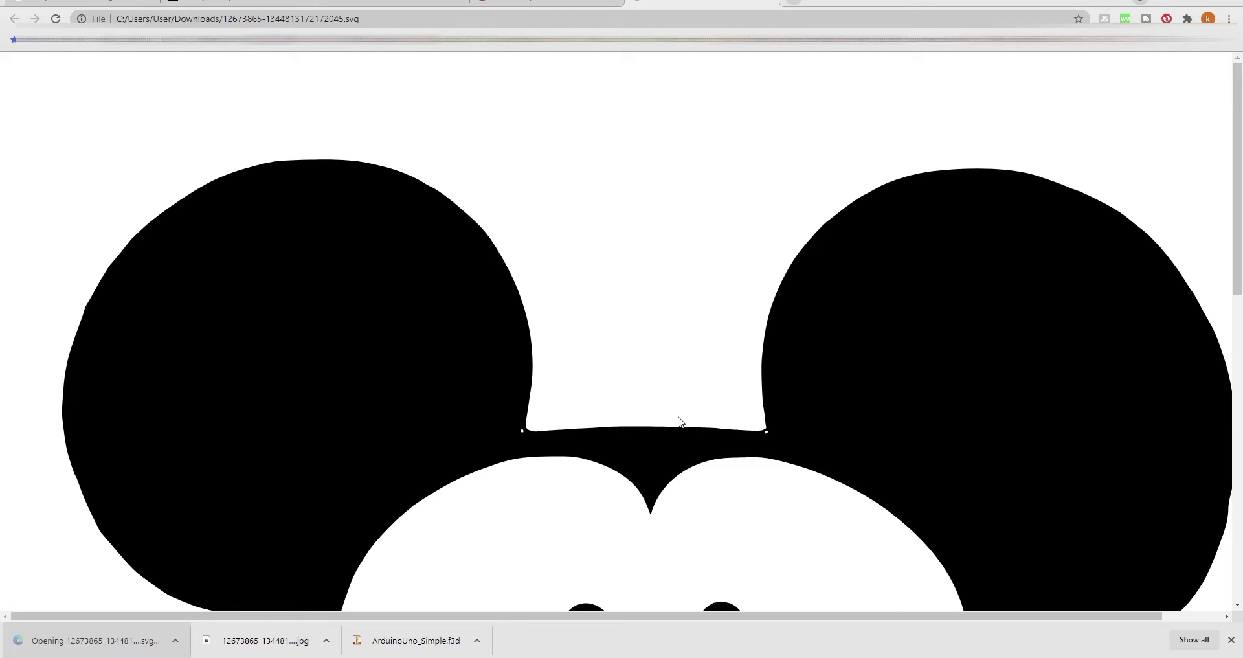
{"action": "scroll", "coordinate": [677, 421], "scroll_direction": "down", "scroll_amount": 5}
{"action": "right_click", "coordinate": [581, 254]}
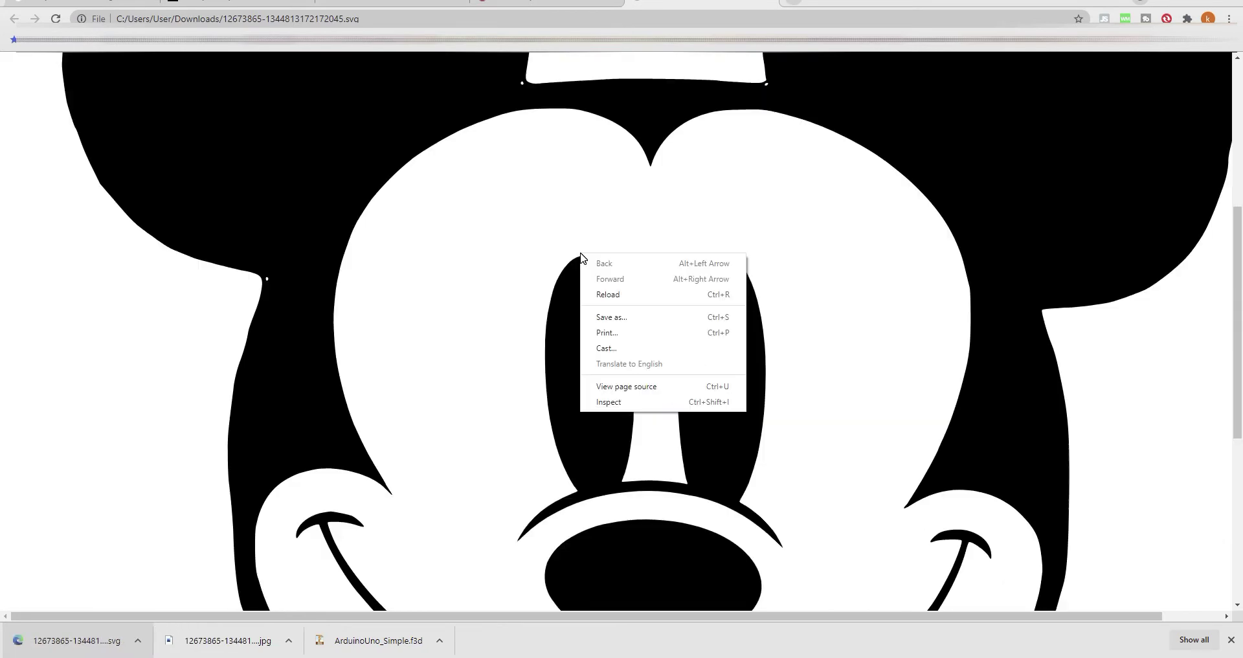
{"action": "left_click", "coordinate": [615, 317]}
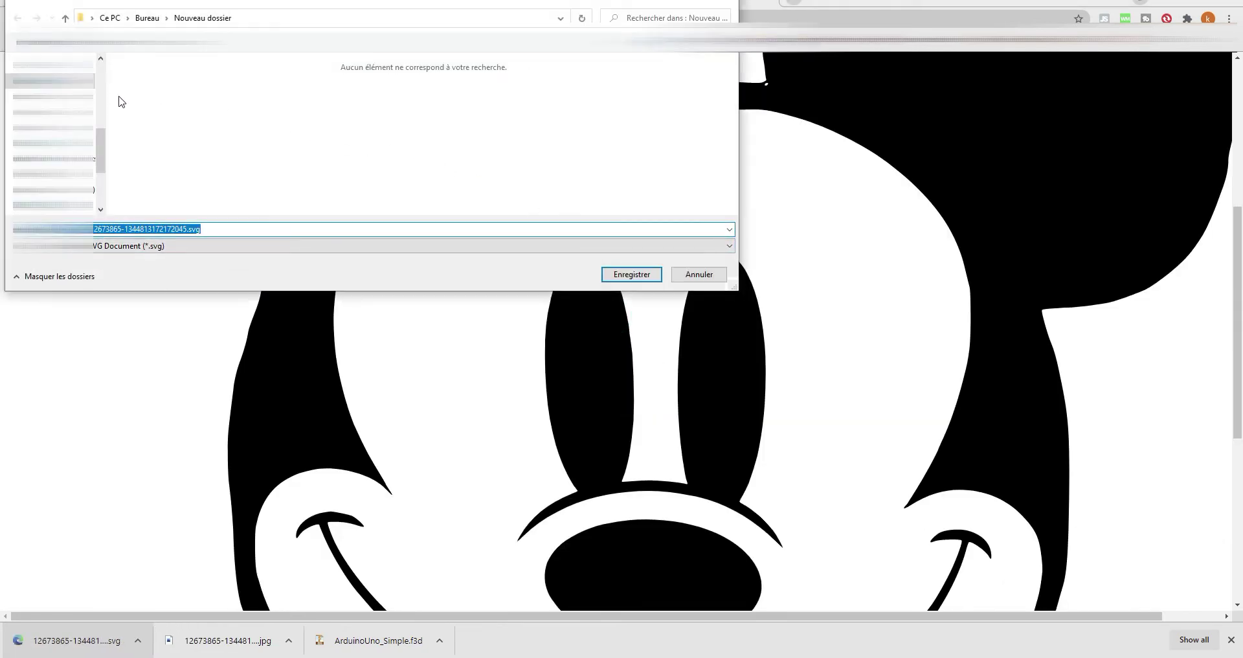
{"action": "left_click", "coordinate": [52, 82]}
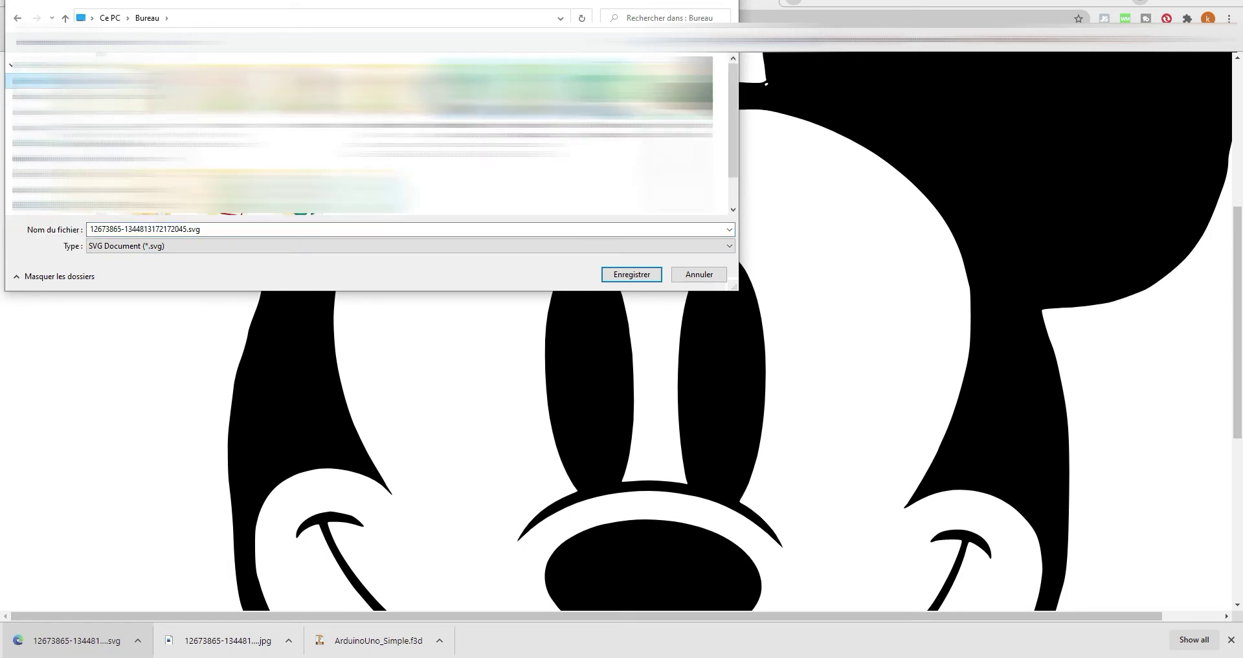
{"action": "double_click", "coordinate": [13, 80]}
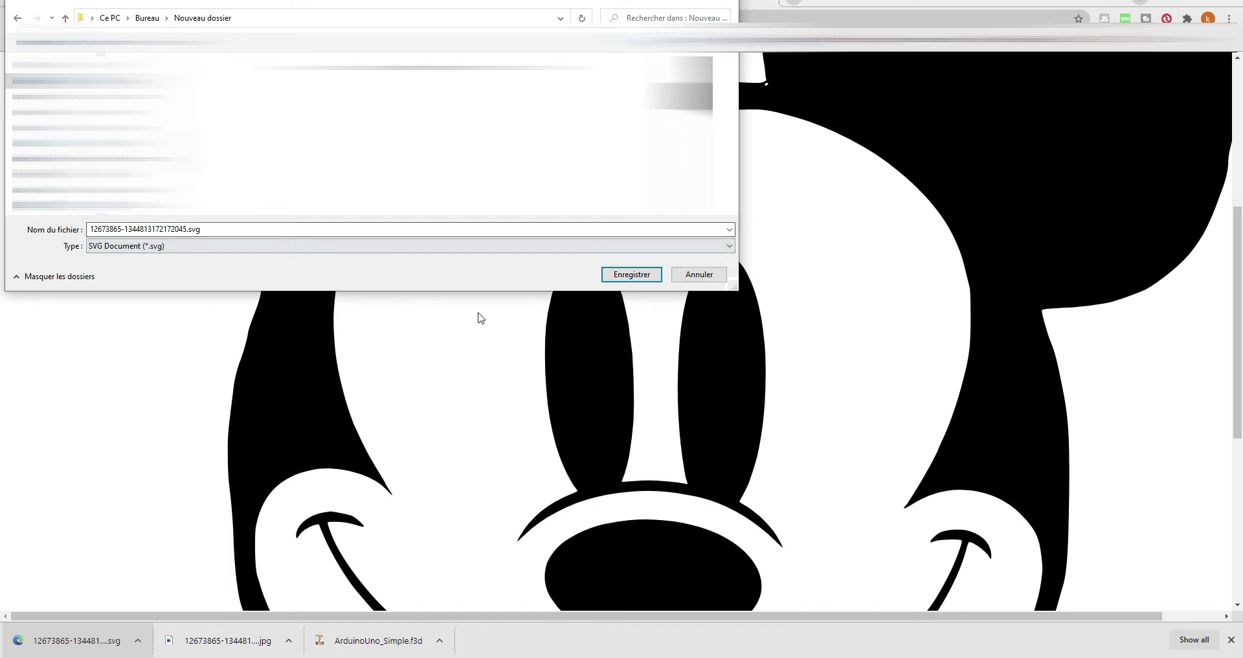
{"action": "left_click", "coordinate": [190, 228]}
{"action": "left_click", "coordinate": [223, 246]}
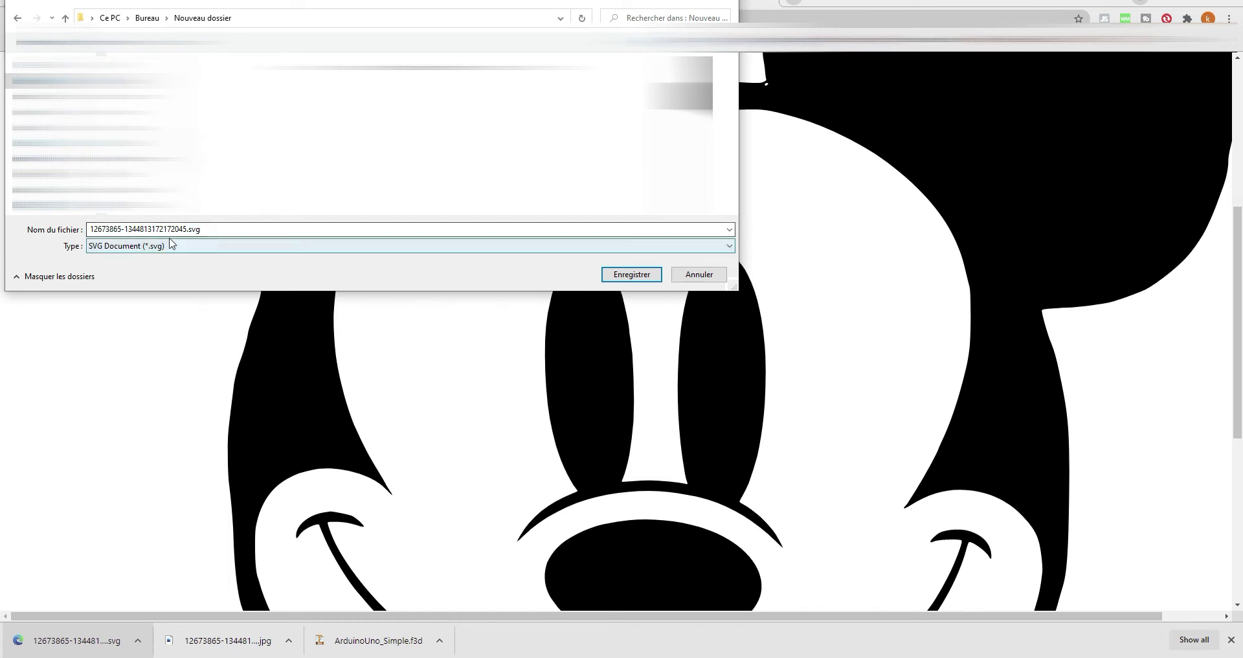
{"action": "left_click", "coordinate": [625, 275]}
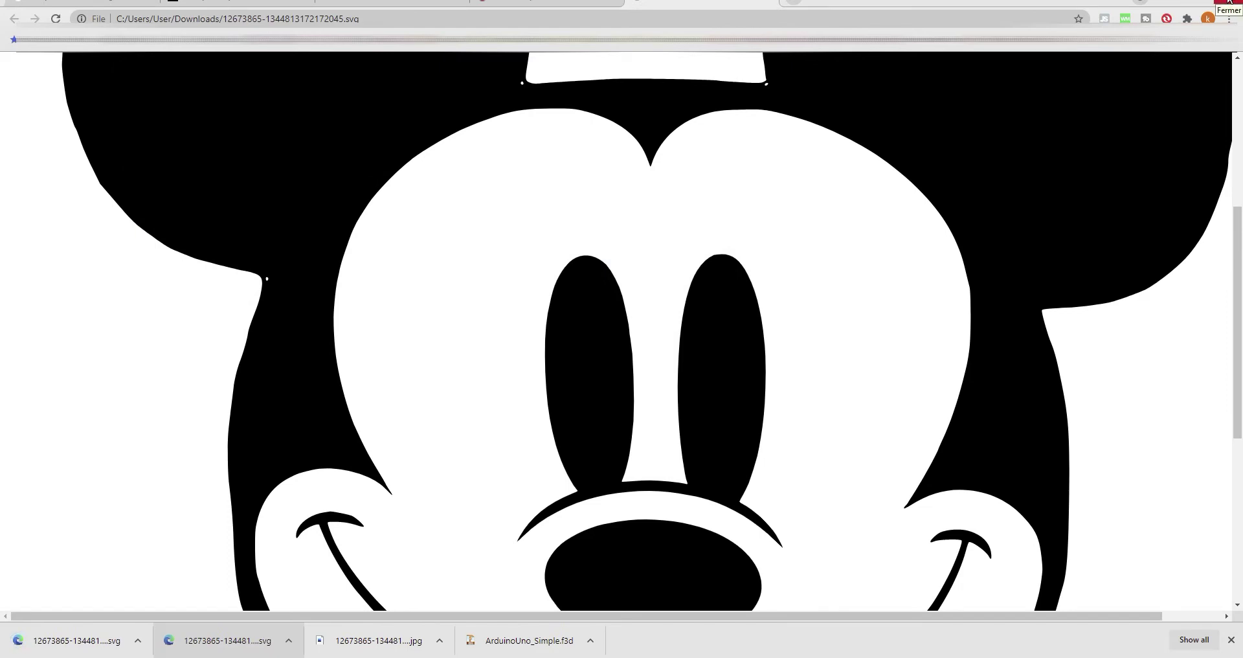
- Leave the browser for Fusion 360 and start a file upload into the Mes exports > nom fusion folder
{"action": "left_click", "coordinate": [1229, 2]}
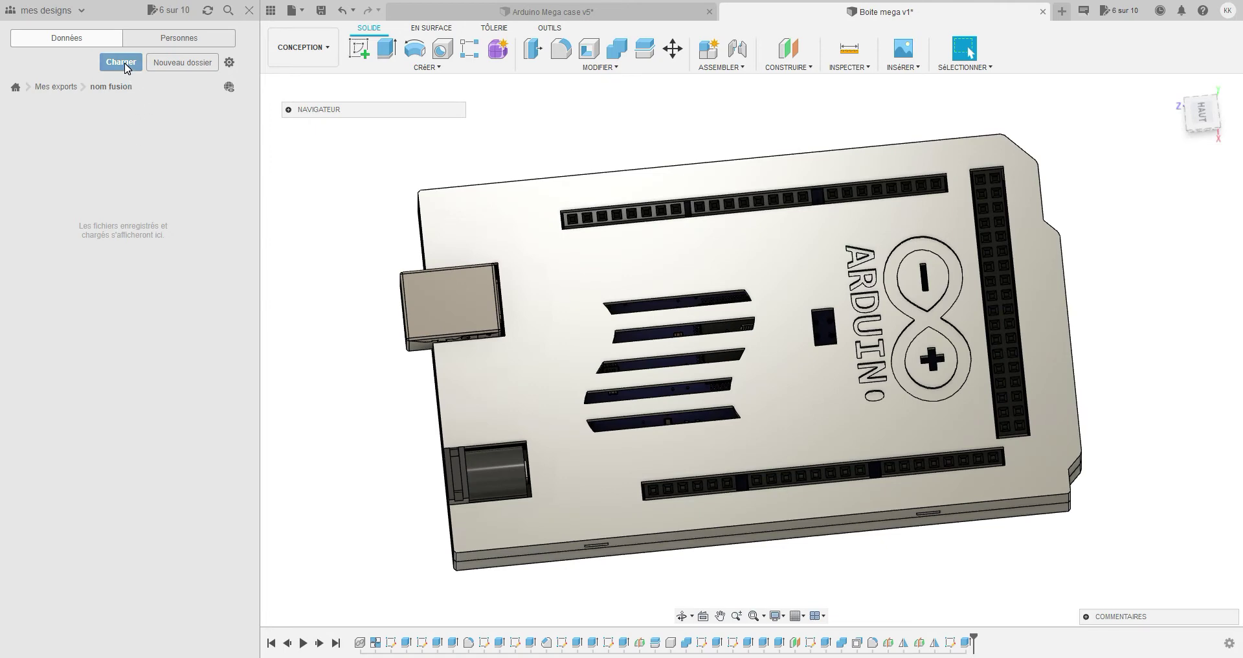
{"action": "left_click", "coordinate": [296, 13]}
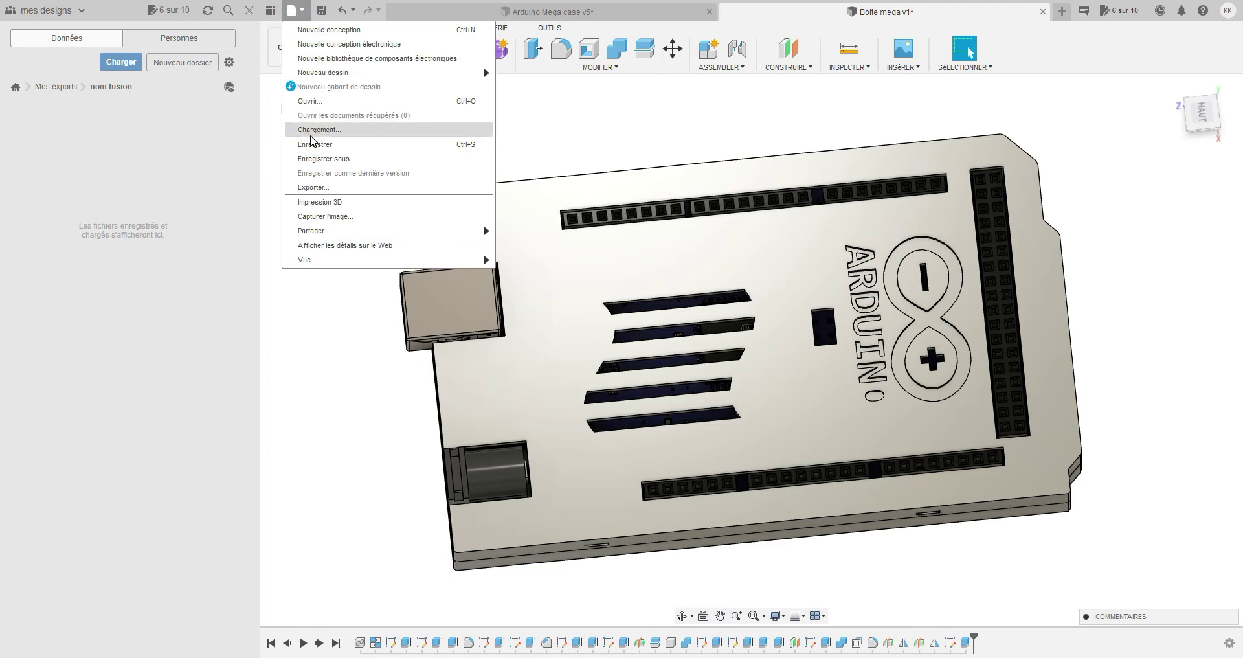
{"action": "left_click", "coordinate": [121, 67]}
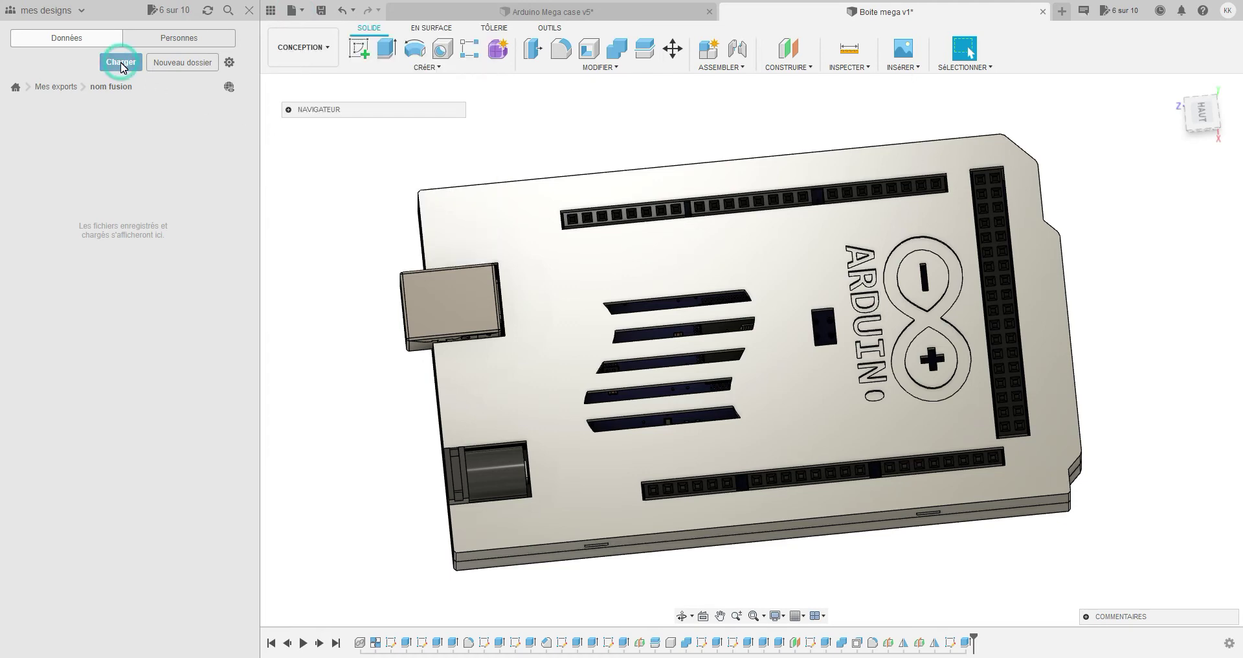
{"action": "left_click", "coordinate": [126, 64]}
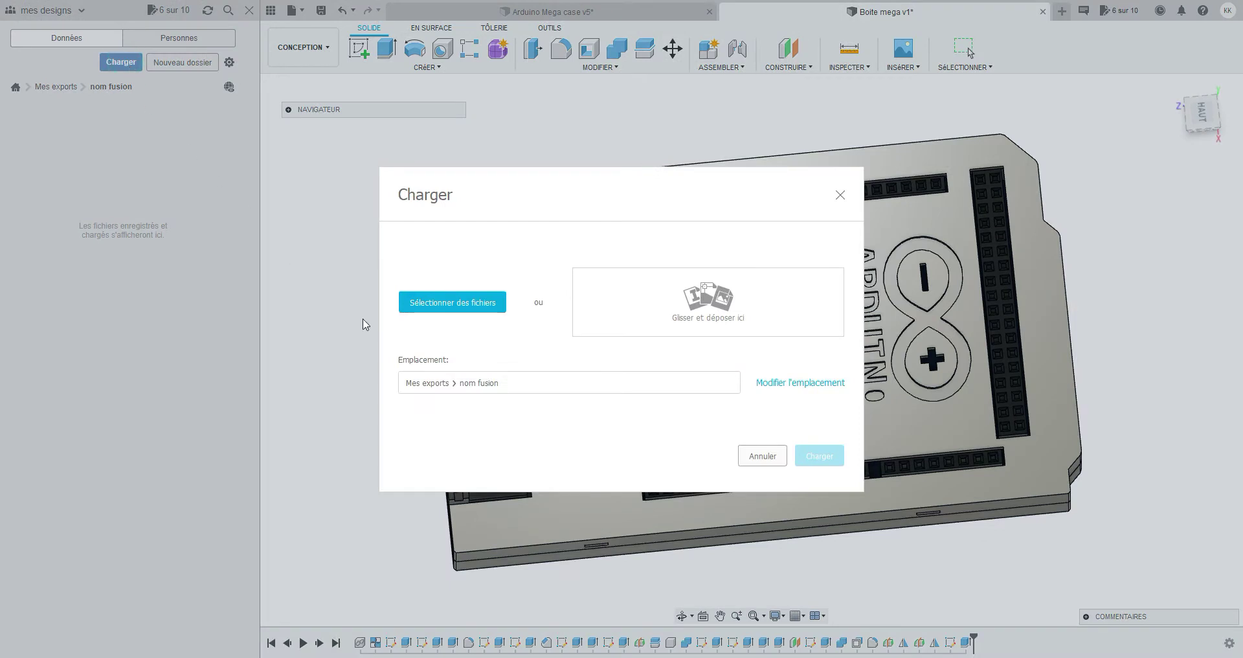
- Add the Mickey Mouse JPG and SVG files and ArduinoUno_Simple.f3d from Bureau > Nouveau dossier to the upload list
{"action": "left_click", "coordinate": [454, 303]}
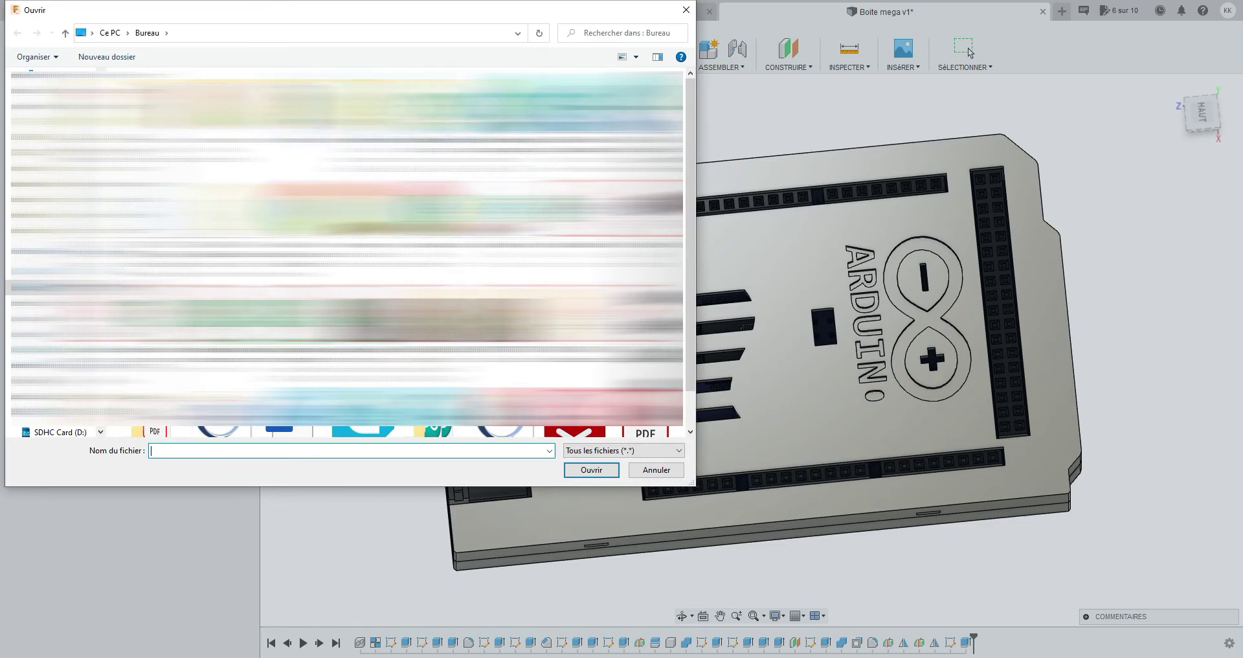
{"action": "double_click", "coordinate": [461, 117]}
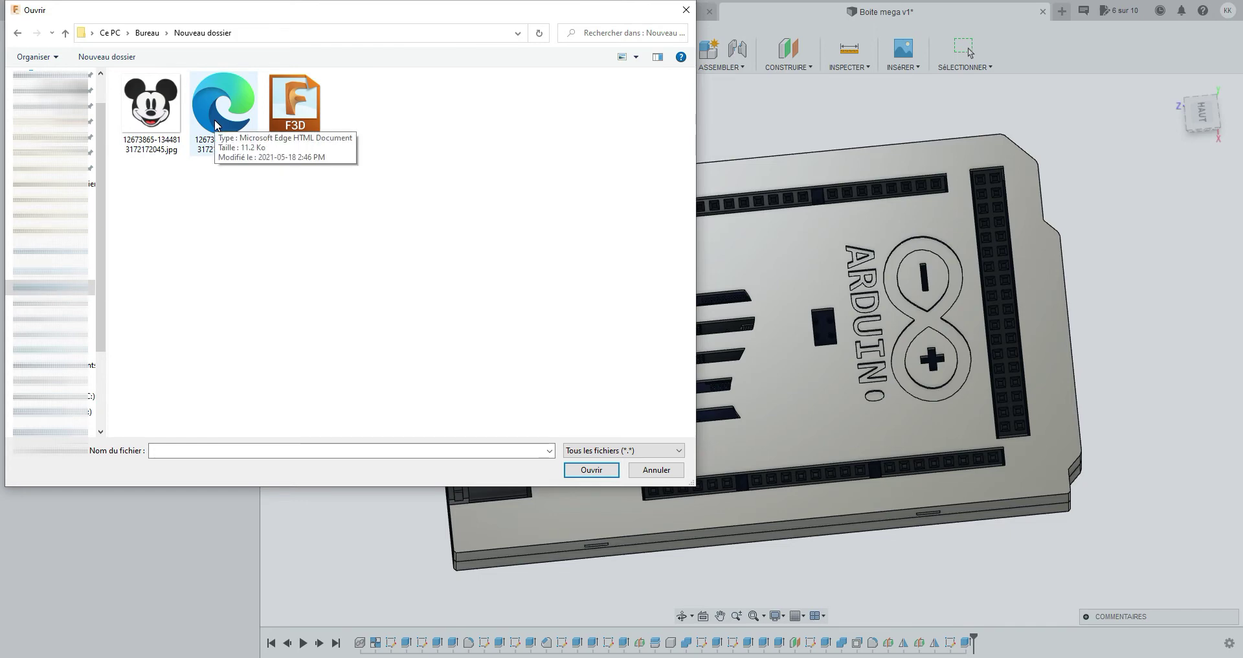
{"action": "left_click", "coordinate": [155, 110]}
{"action": "left_click", "coordinate": [208, 116], "text": "ctrl"}
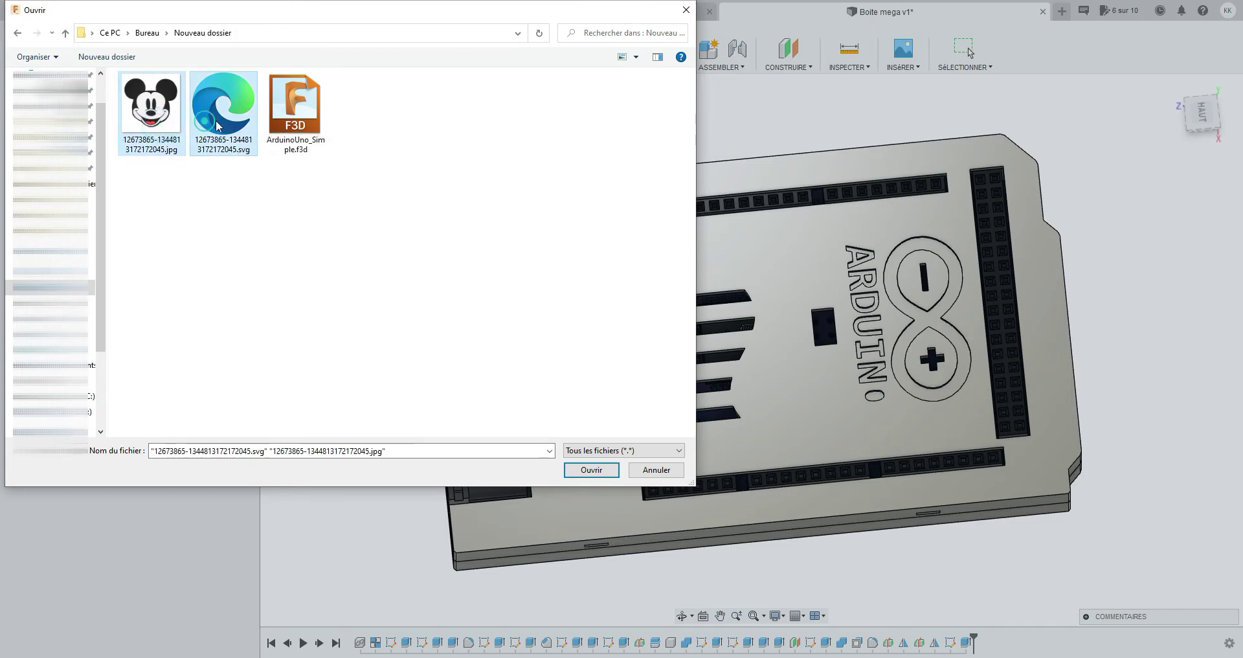
{"action": "left_click", "coordinate": [278, 118], "text": "ctrl"}
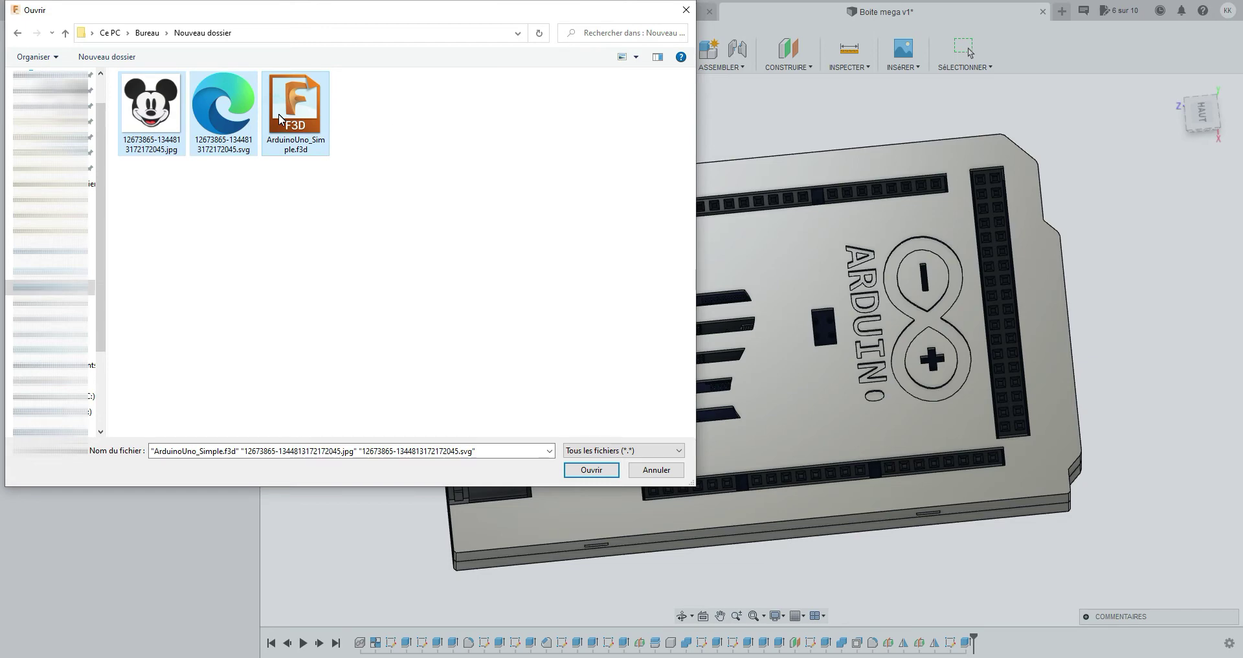
{"action": "left_click", "coordinate": [577, 471]}
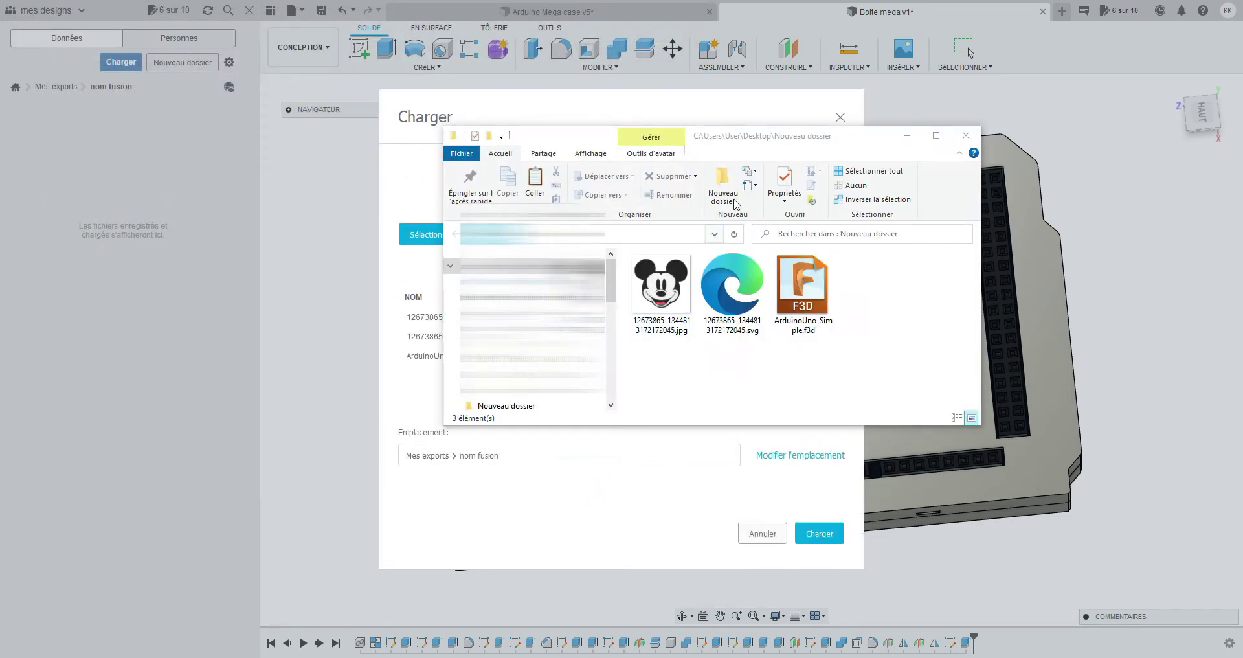
{"action": "left_click", "coordinate": [964, 138]}
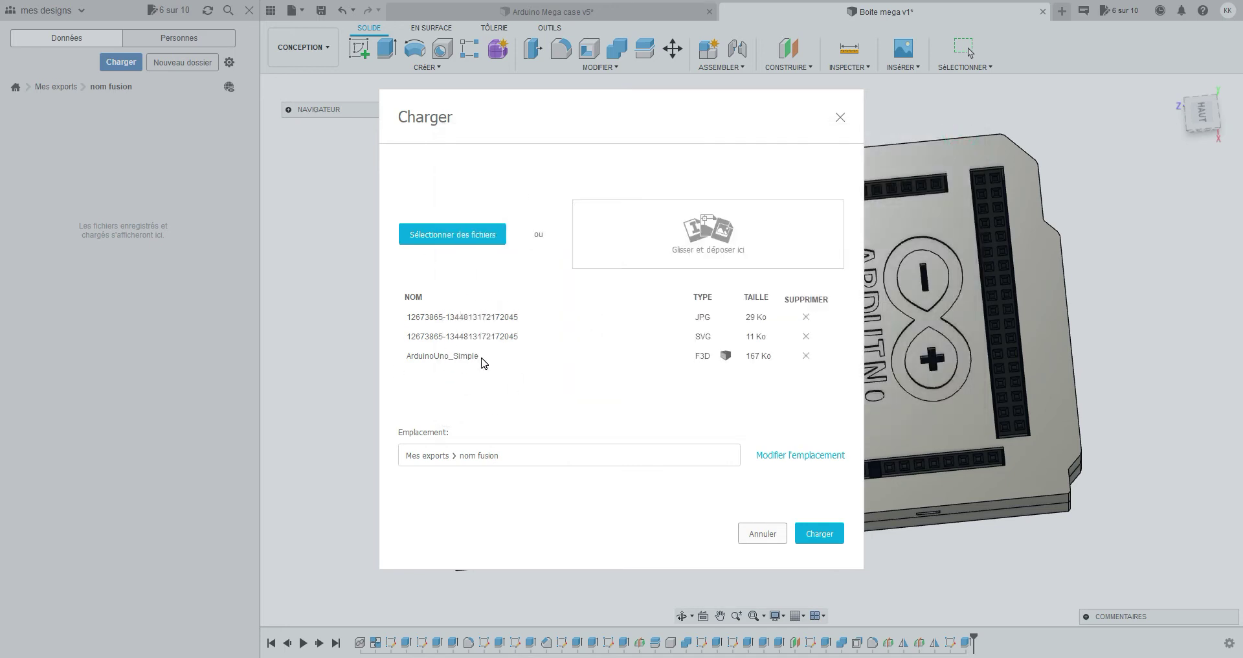
- Upload the three listed files to the nom fusion folder and insert ArduinoUno_Simple into the Boite mega design
{"action": "left_click", "coordinate": [819, 533]}
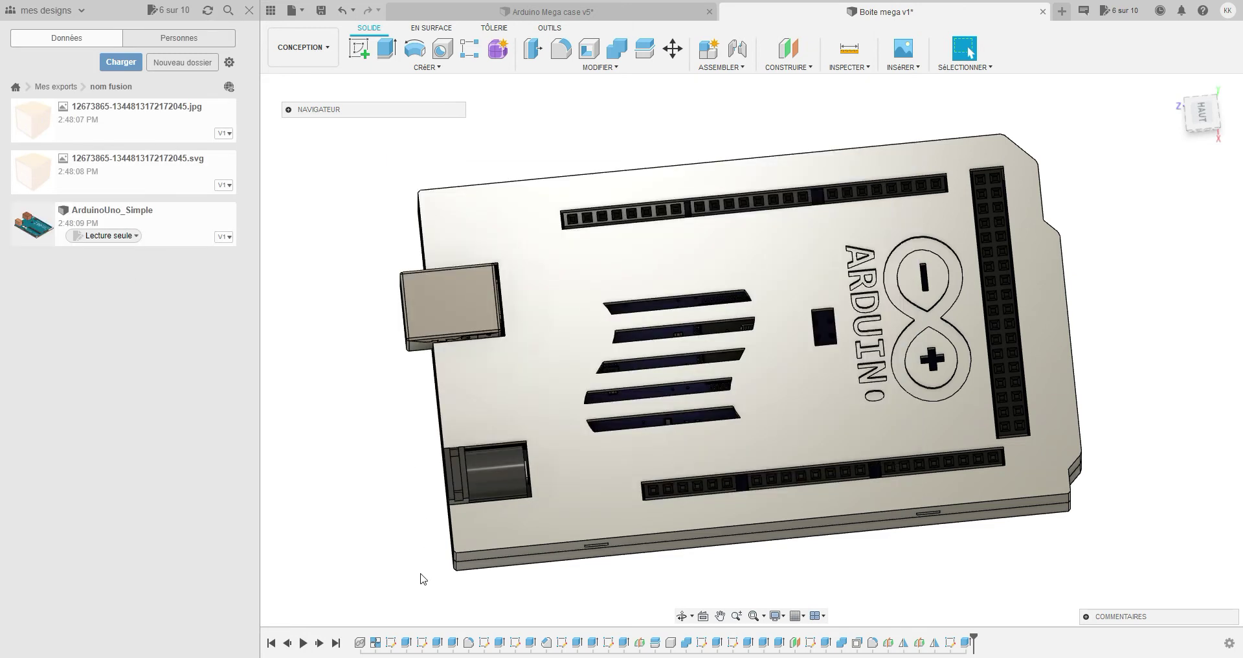
{"action": "left_click", "coordinate": [682, 615]}
{"action": "left_click_drag", "start_coordinate": [685, 569], "coordinate": [687, 536]}
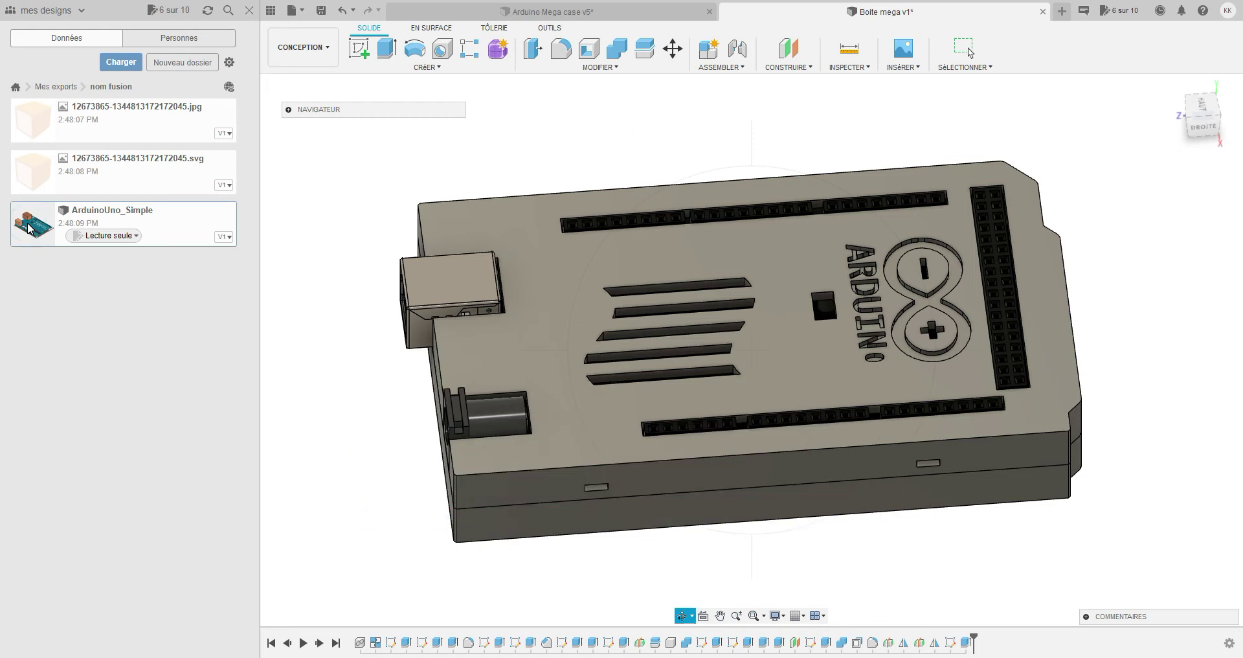
{"action": "left_click", "coordinate": [28, 228]}
{"action": "left_click_drag", "start_coordinate": [27, 228], "coordinate": [664, 262]}
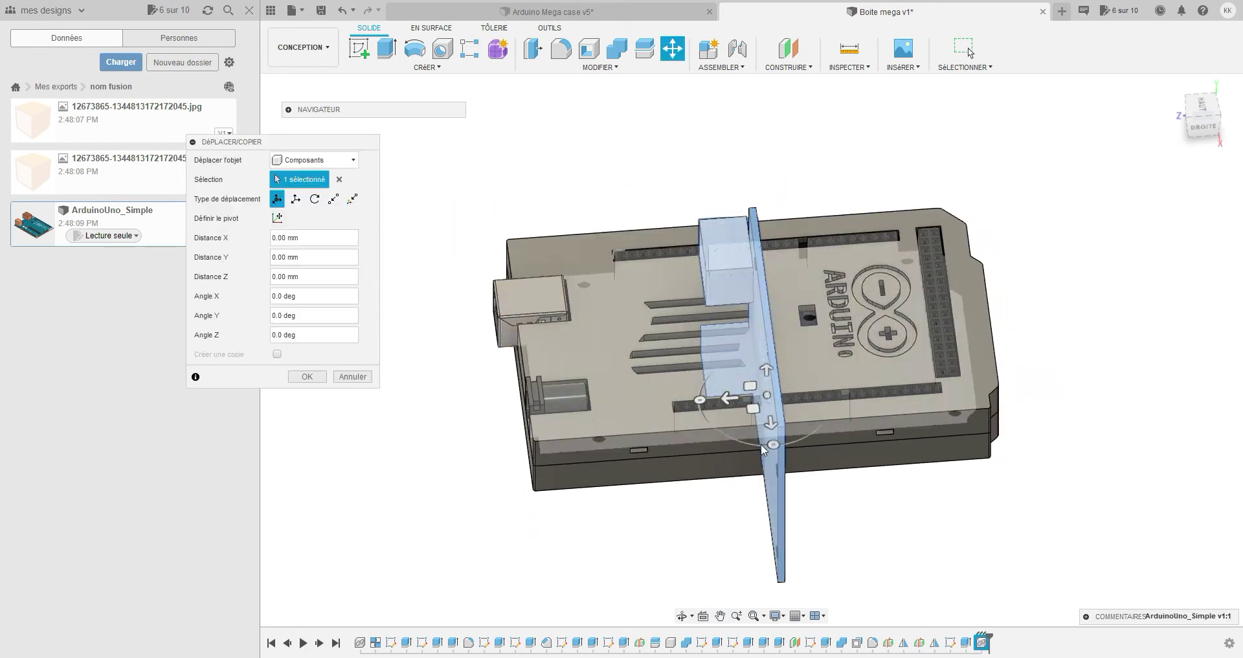
- Rotate the inserted Arduino Uno component 90° about the Y axis
{"action": "left_click_drag", "start_coordinate": [766, 446], "coordinate": [778, 397]}
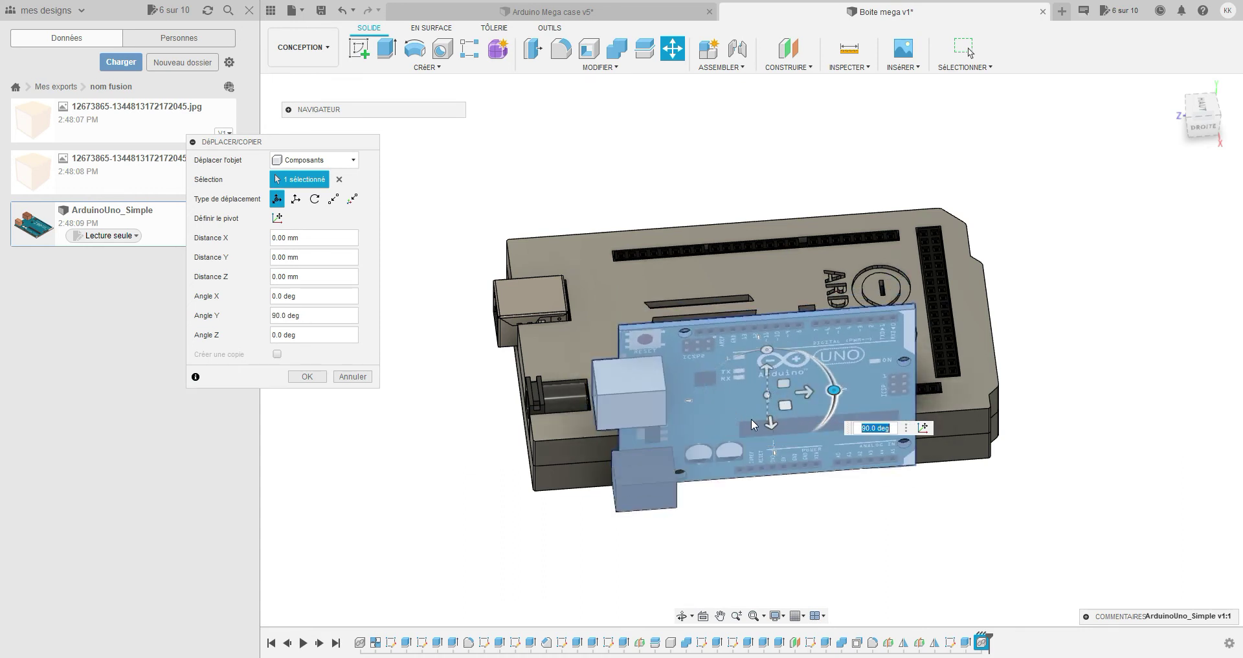
{"action": "left_click", "coordinate": [681, 615]}
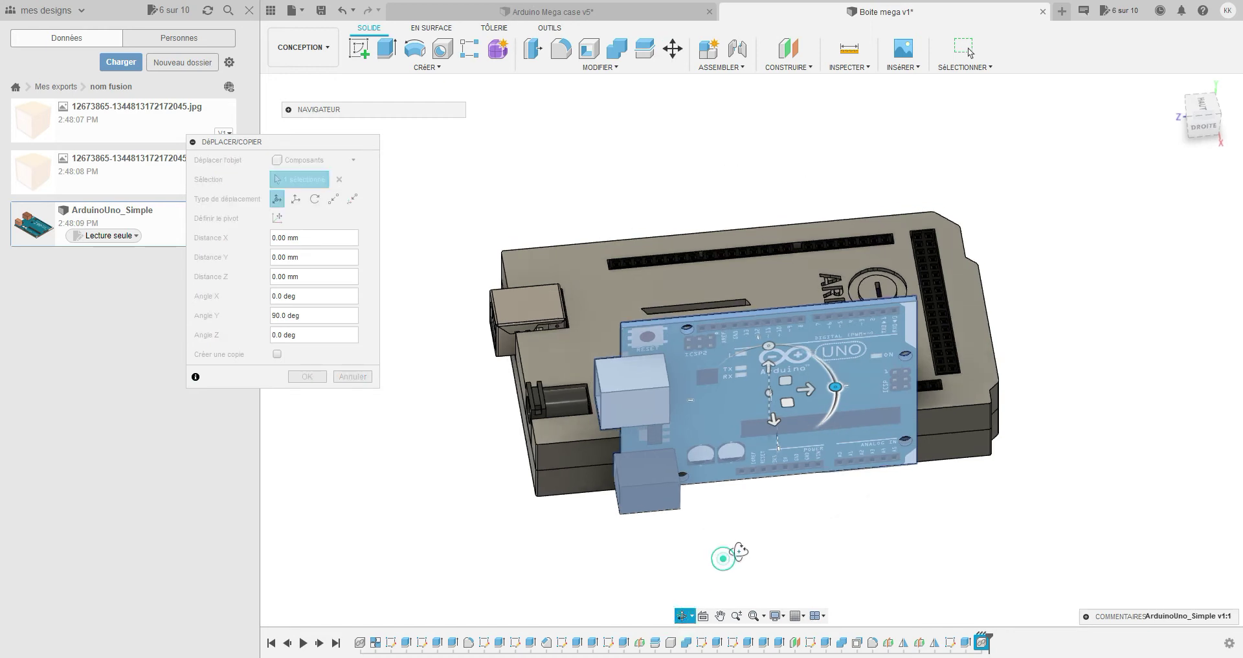
{"action": "left_click_drag", "start_coordinate": [727, 555], "coordinate": [767, 530]}
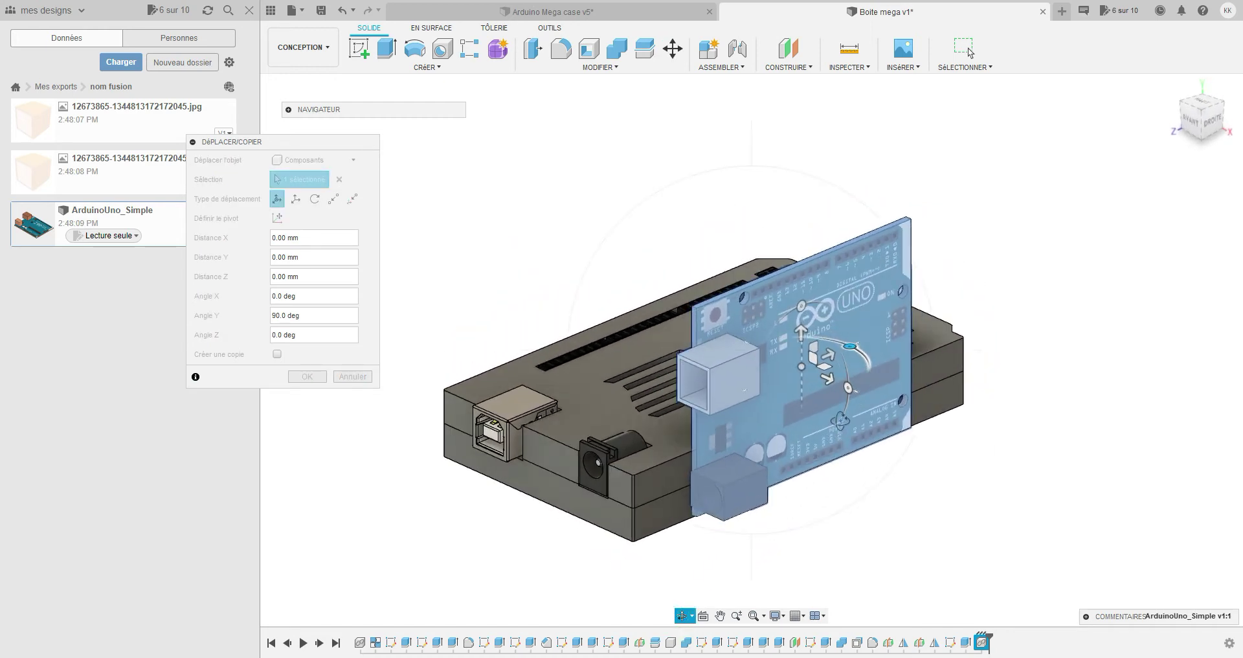
{"action": "key", "text": "Escape"}
{"action": "left_click_drag", "start_coordinate": [849, 347], "coordinate": [821, 411]}
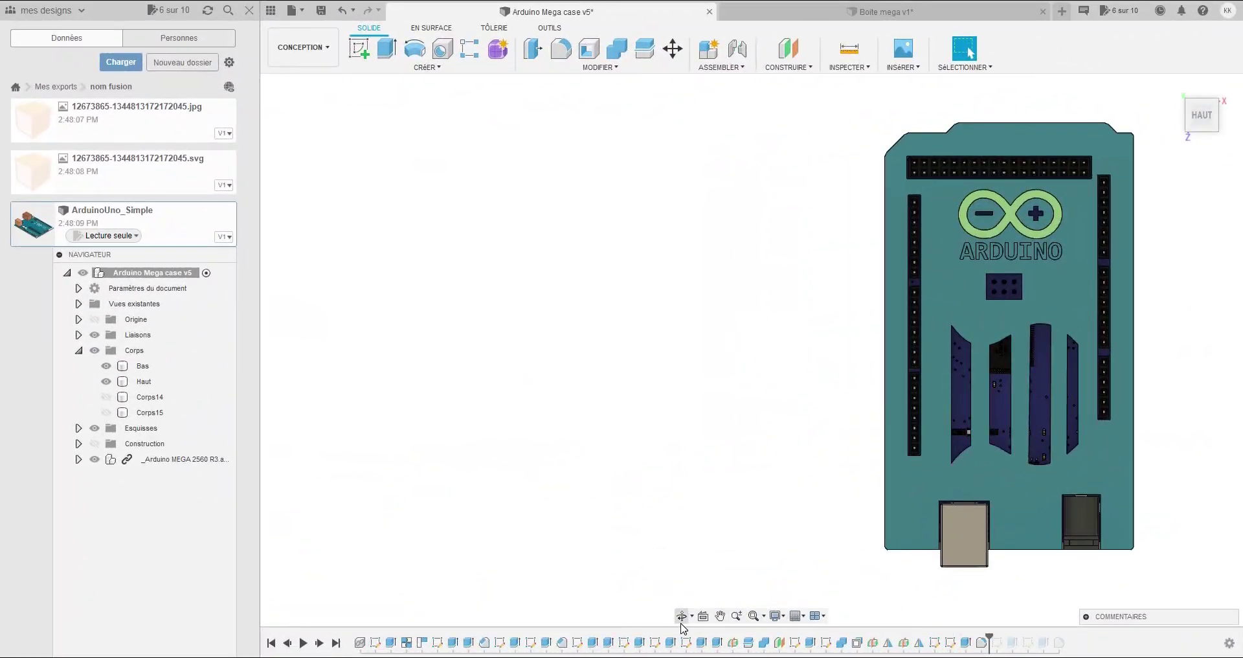
- Hide the Haut body in the Arduino Mega case v5 design to expose the board inside
{"action": "left_click", "coordinate": [681, 616]}
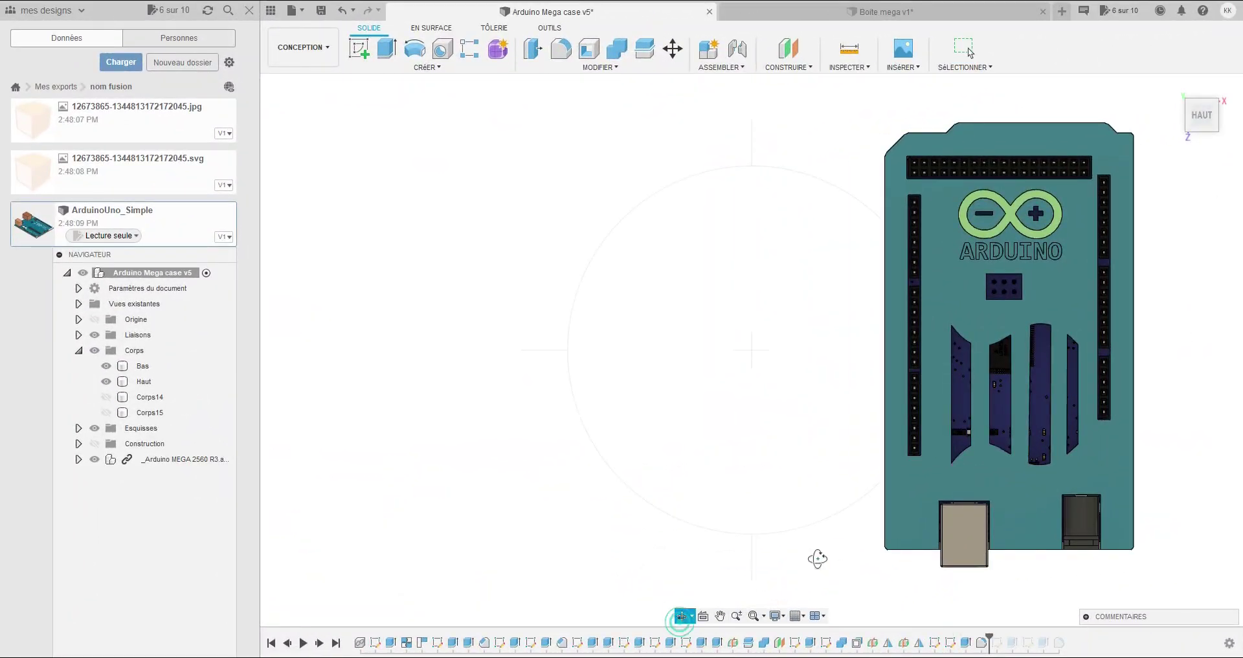
{"action": "left_click_drag", "start_coordinate": [840, 538], "coordinate": [843, 494]}
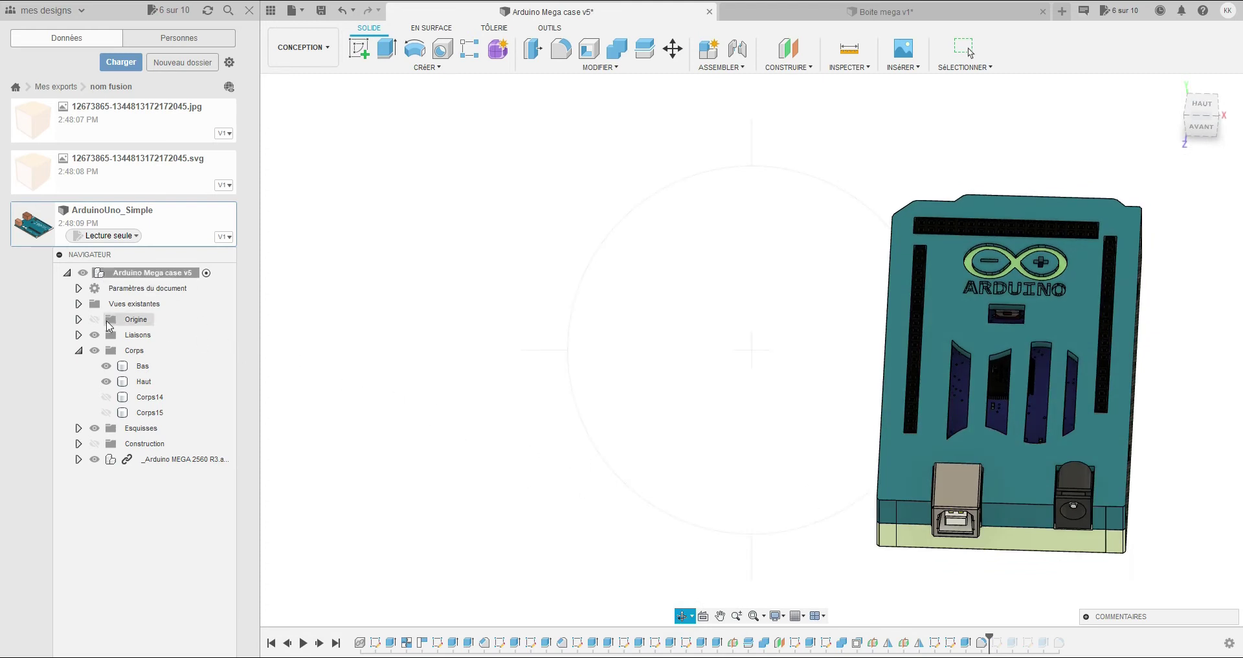
{"action": "left_click", "coordinate": [106, 381]}
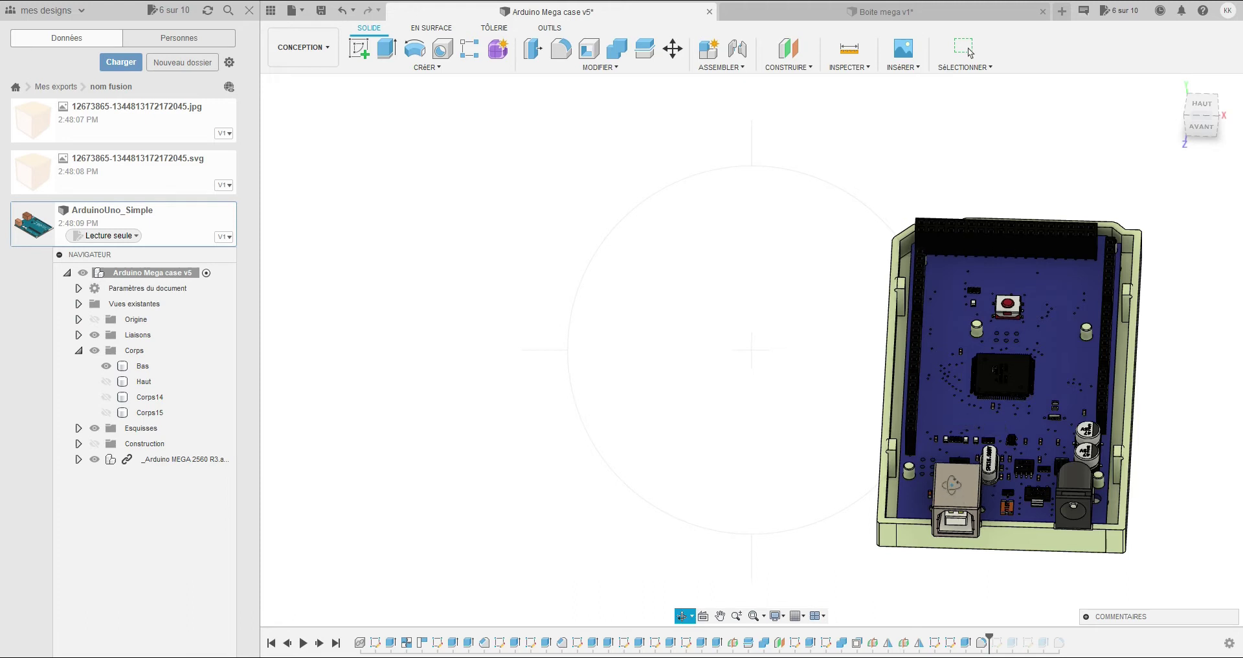
{"action": "mouse_move", "coordinate": [964, 415]}
{"action": "left_mouse_down"}
{"action": "mouse_move", "coordinate": [967, 447]}
{"action": "mouse_move", "coordinate": [968, 415]}
{"action": "left_mouse_up"}
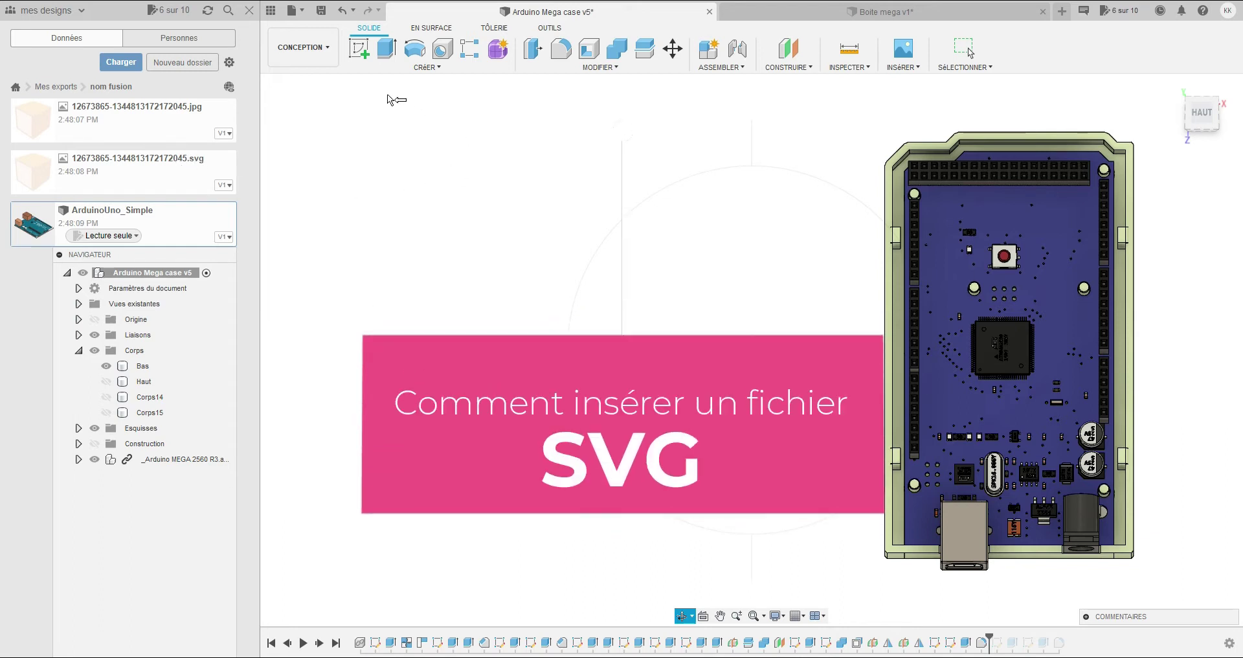
- Start a sketch on the horizontal XZ origin plane, hiding the Arduino MEGA component and the Bas body
{"action": "left_click", "coordinate": [361, 54]}
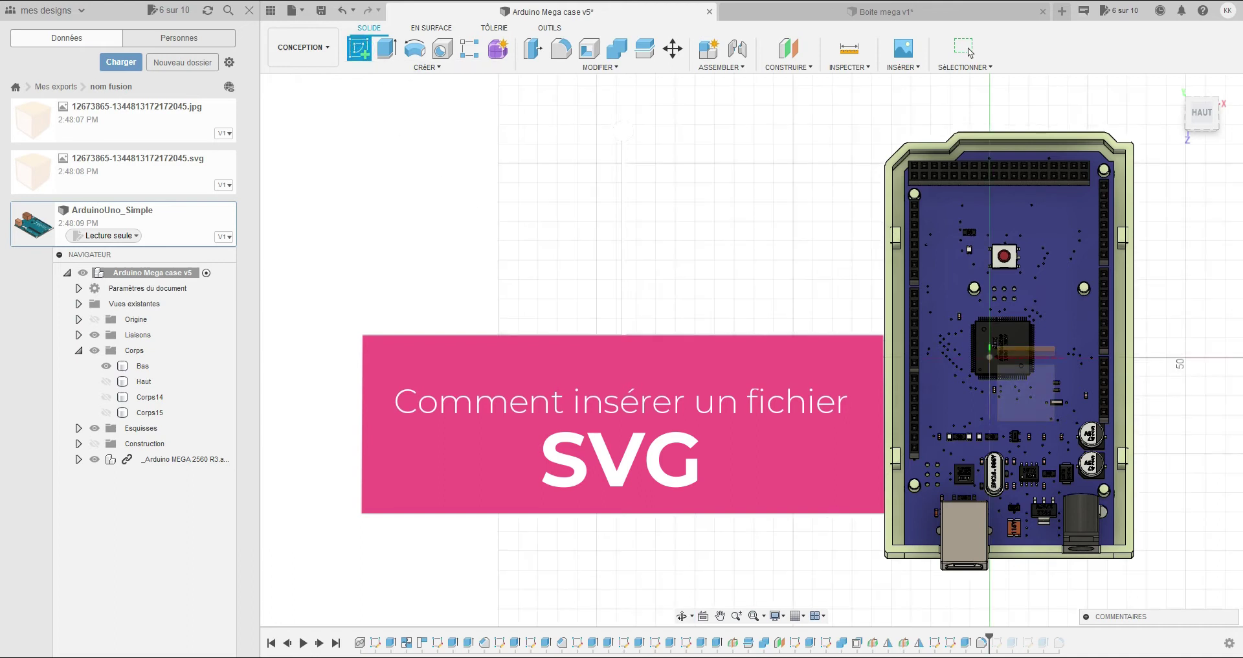
{"action": "left_click", "coordinate": [94, 460]}
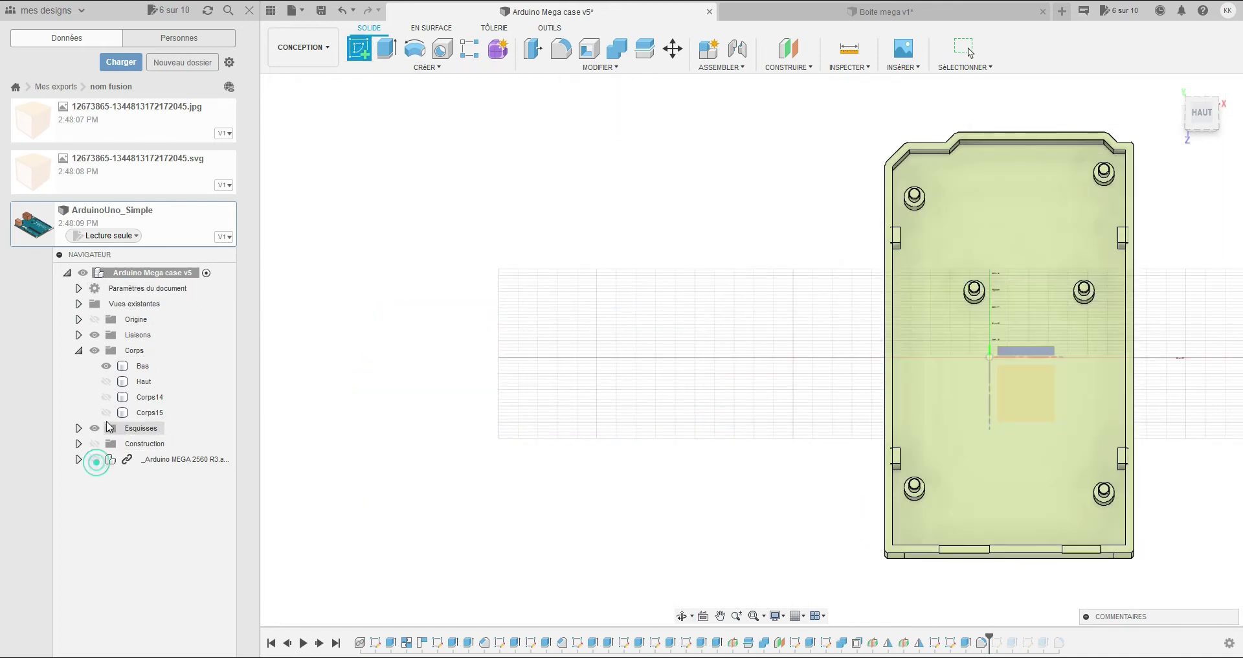
{"action": "left_click", "coordinate": [106, 365]}
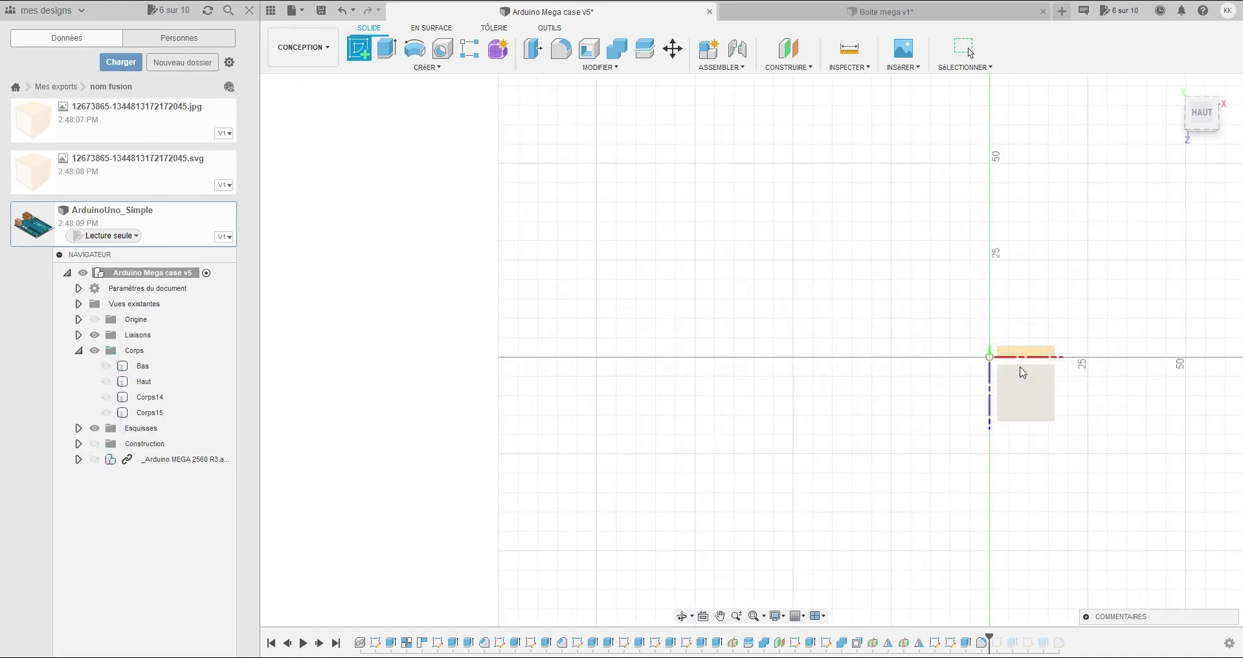
{"action": "left_click", "coordinate": [1032, 397]}
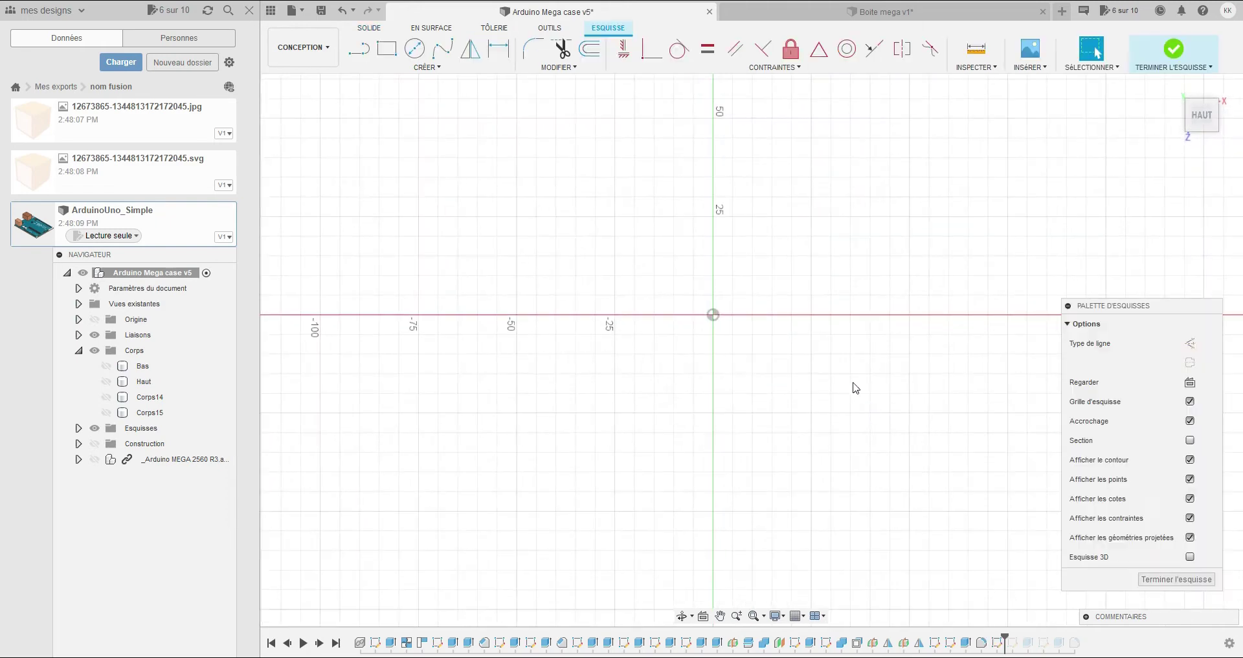
- Draw a 125 mm horizontal construction line from the origin in the negative X direction
{"action": "left_click", "coordinate": [1190, 343]}
{"action": "left_click", "coordinate": [361, 57]}
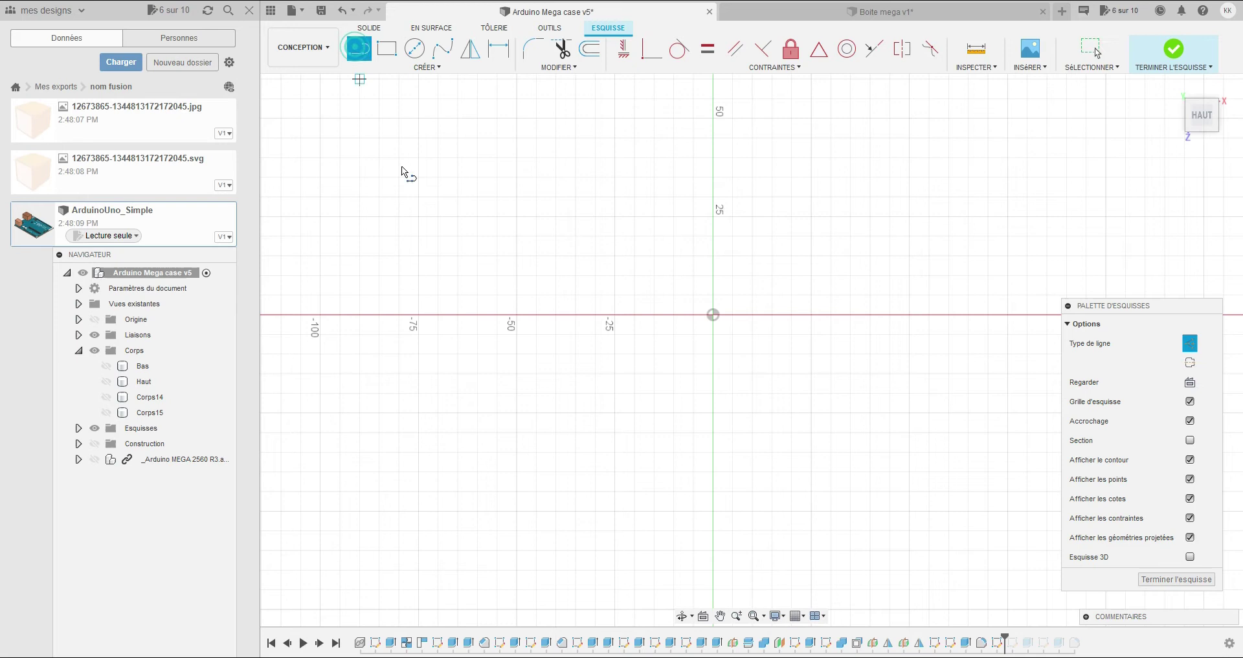
{"action": "left_click", "coordinate": [714, 316]}
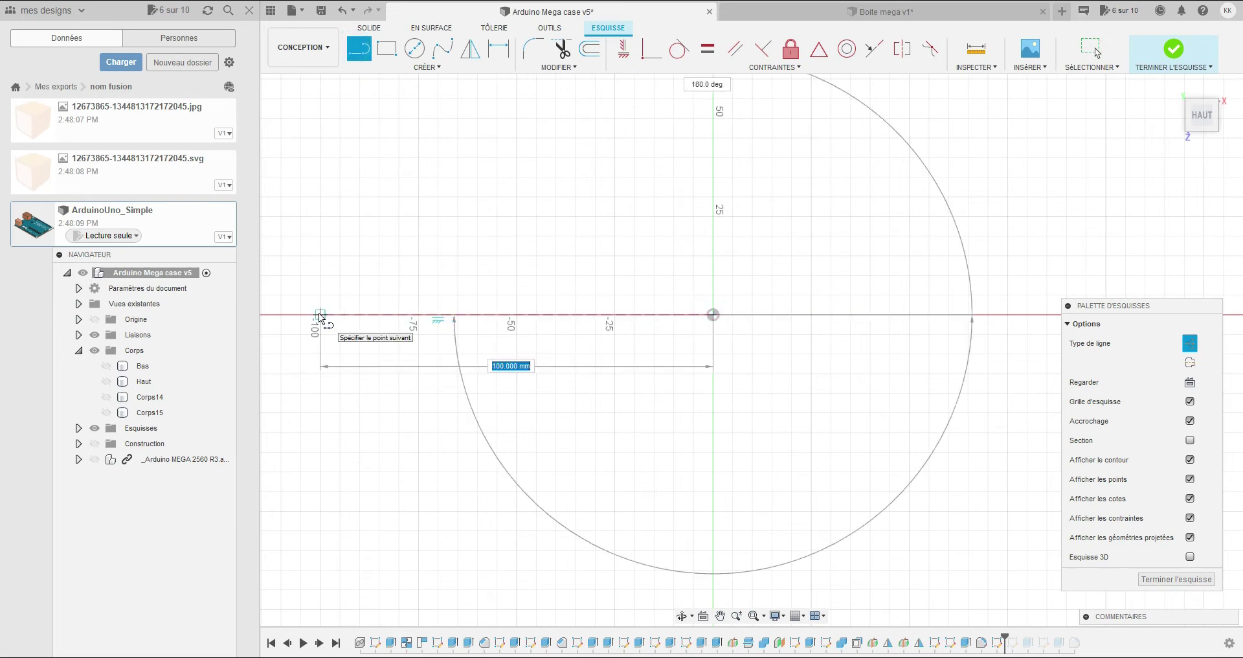
{"action": "type", "text": "125"}
{"action": "key", "text": "Return"}
{"action": "key", "text": "Escape"}
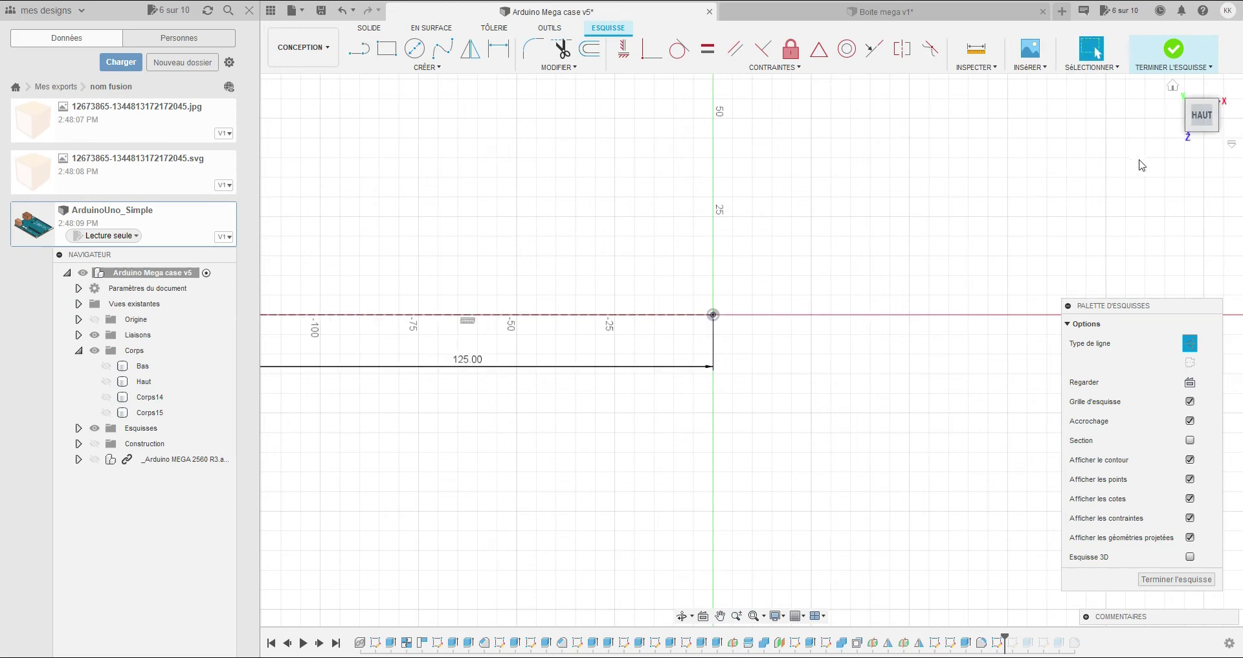
{"action": "scroll", "coordinate": [998, 300], "scroll_direction": "down", "scroll_amount": 1}
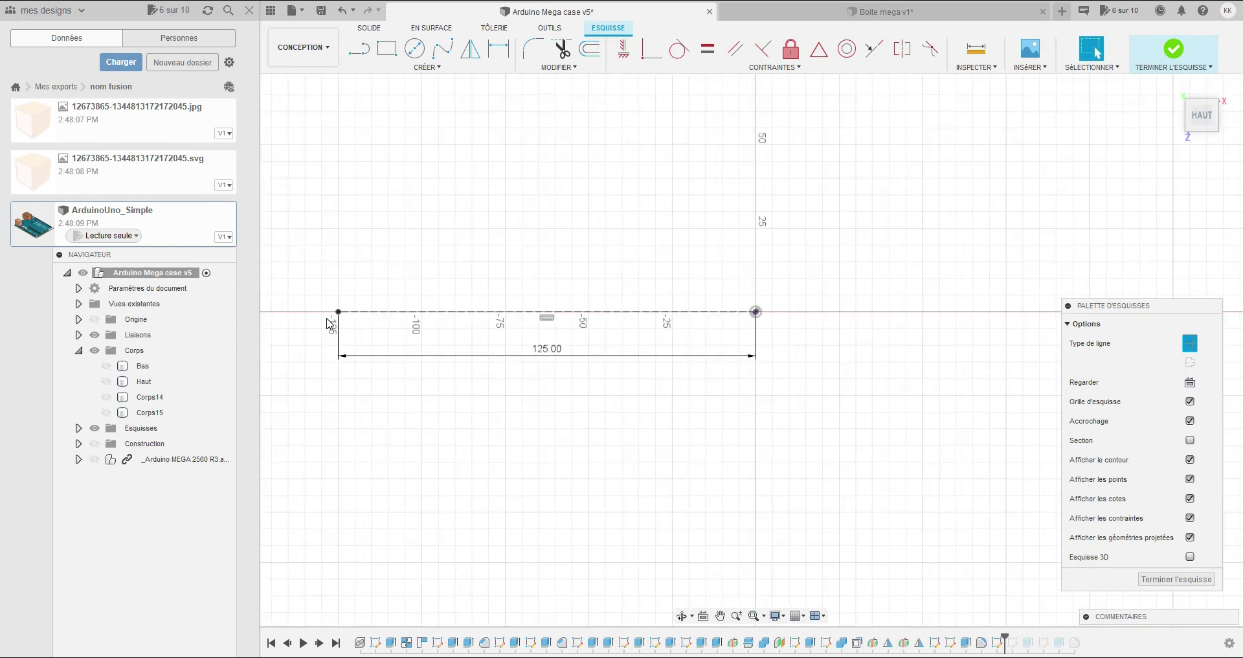
- Draw a 50 × 50 mm center rectangle in normal line type on the far endpoint of the construction line
{"action": "left_click", "coordinate": [1190, 343]}
{"action": "left_click", "coordinate": [427, 69]}
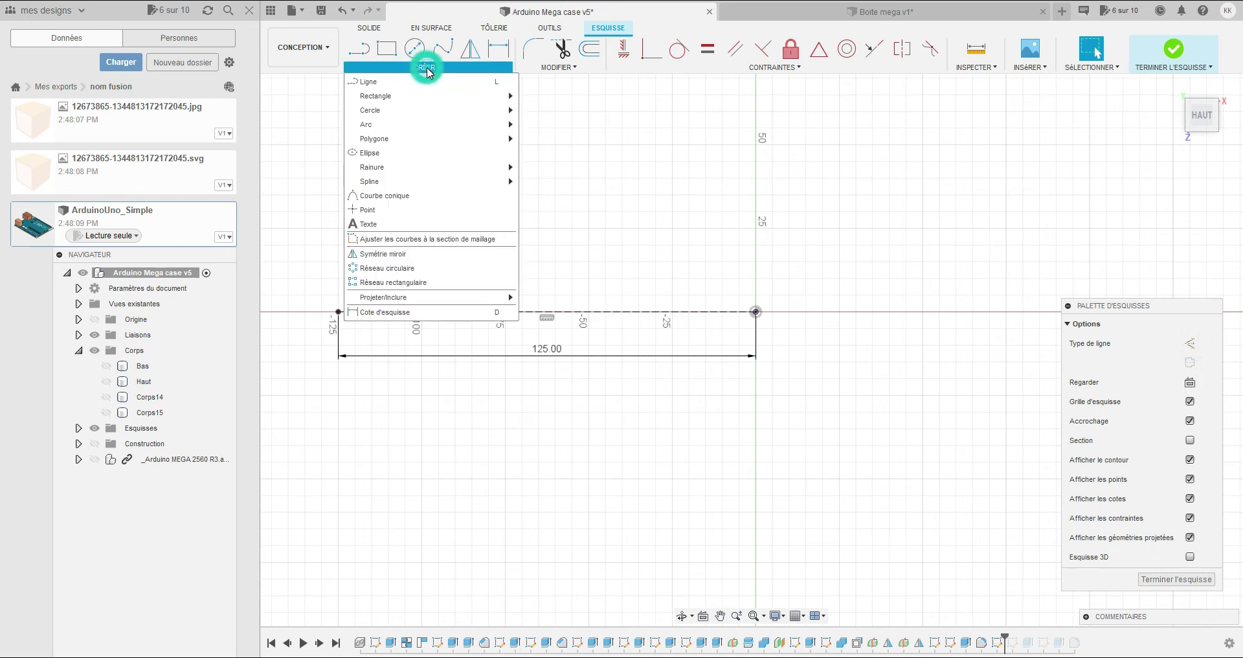
{"action": "mouse_move", "coordinate": [439, 102]}
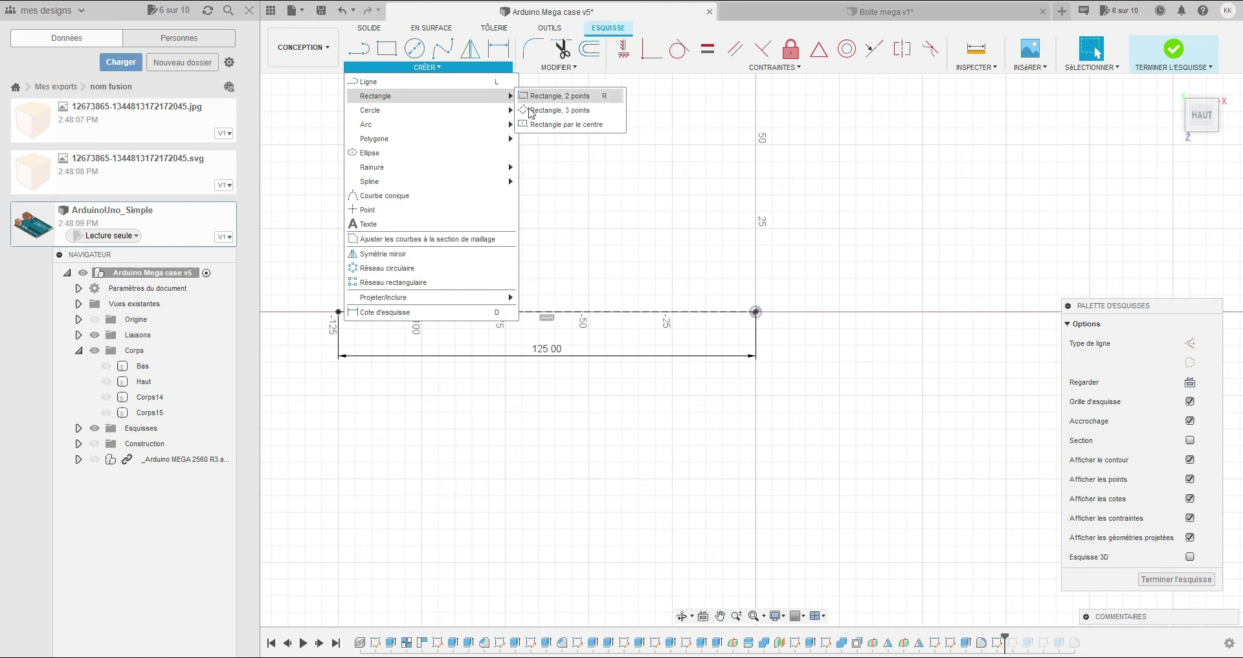
{"action": "left_click", "coordinate": [556, 124]}
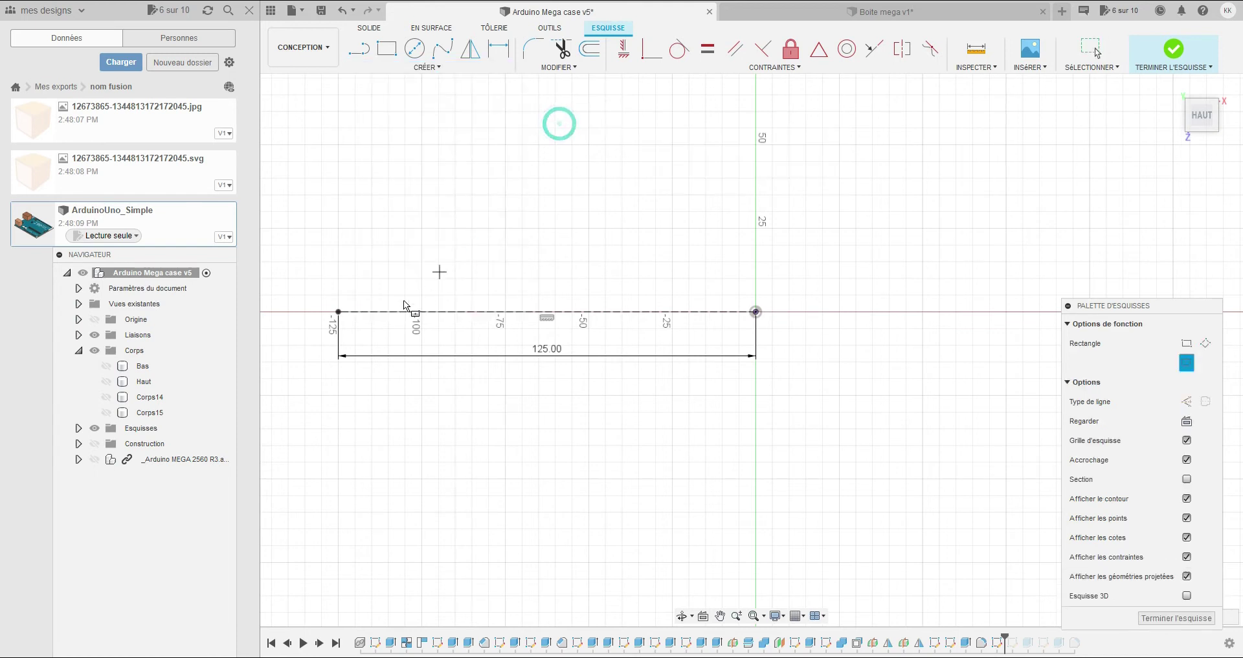
{"action": "left_click", "coordinate": [338, 311]}
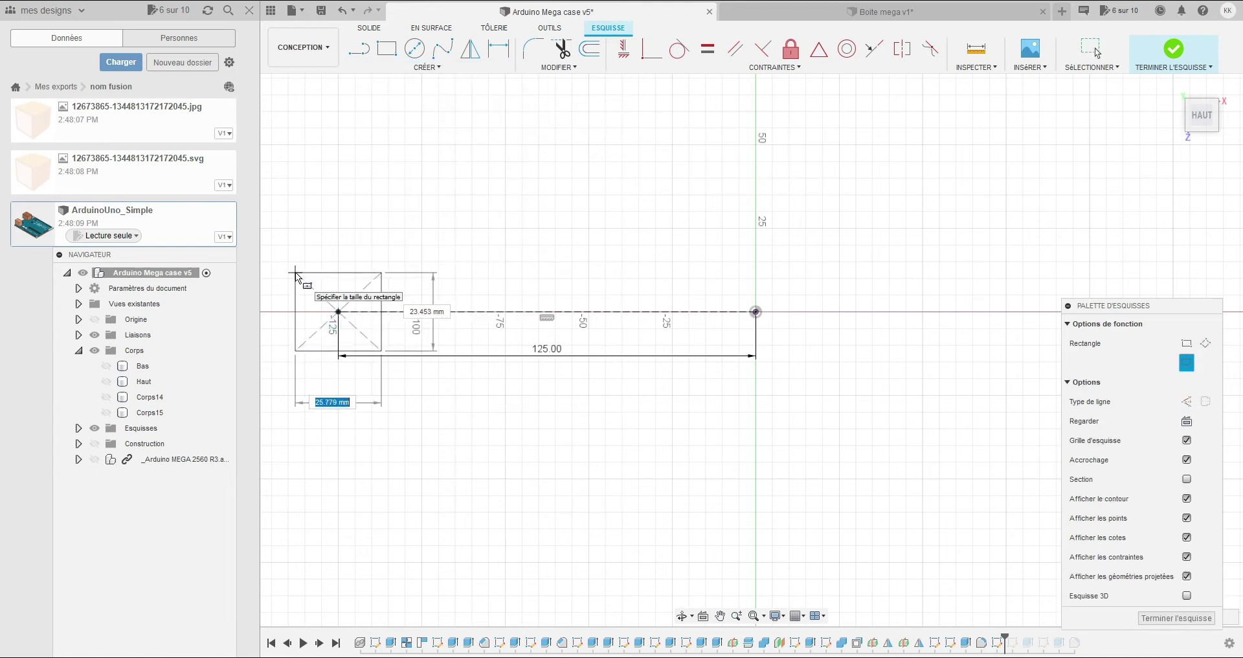
{"action": "type", "text": "50"}
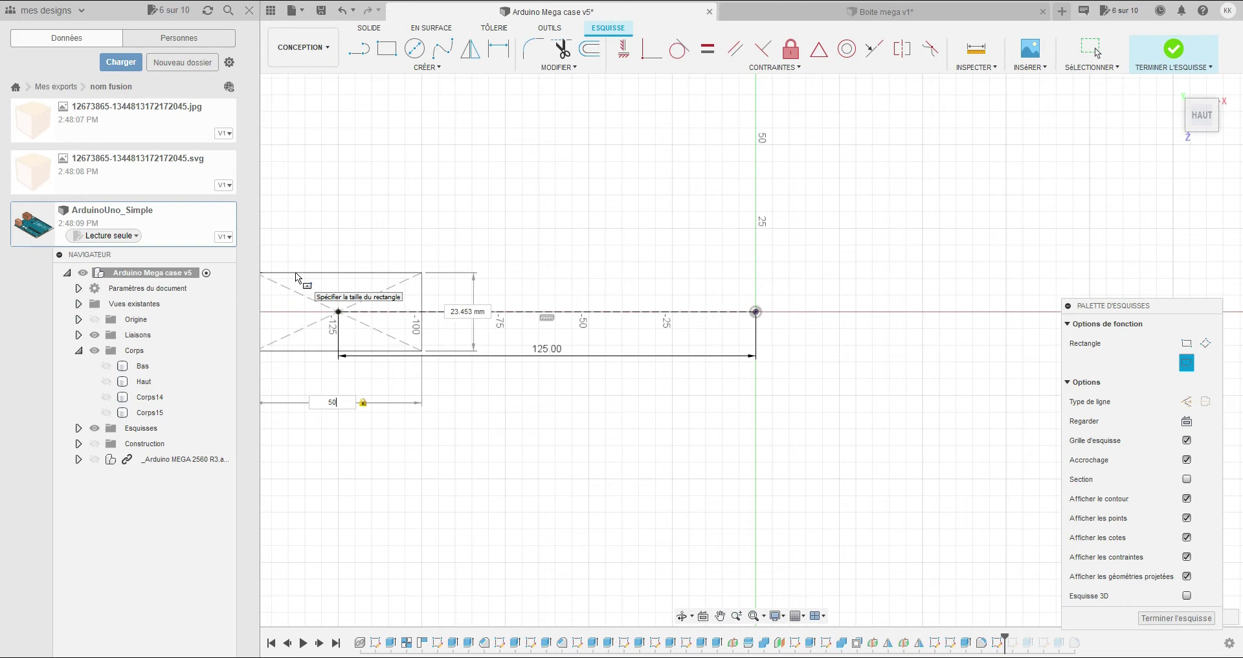
{"action": "key", "text": "Tab"}
{"action": "type", "text": "50"}
{"action": "key", "text": "Return"}
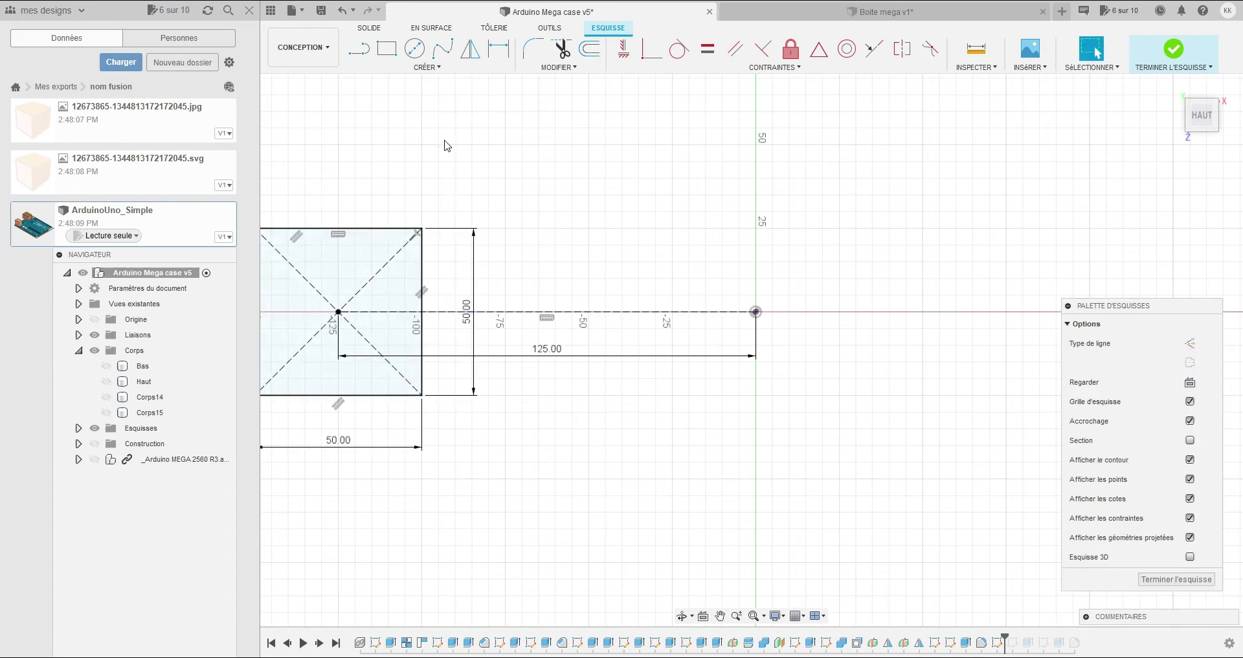
- Draw a second 50 × 50 mm center rectangle on the construction line, between the first square and the origin
{"action": "left_click", "coordinate": [426, 69]}
{"action": "mouse_move", "coordinate": [402, 96]}
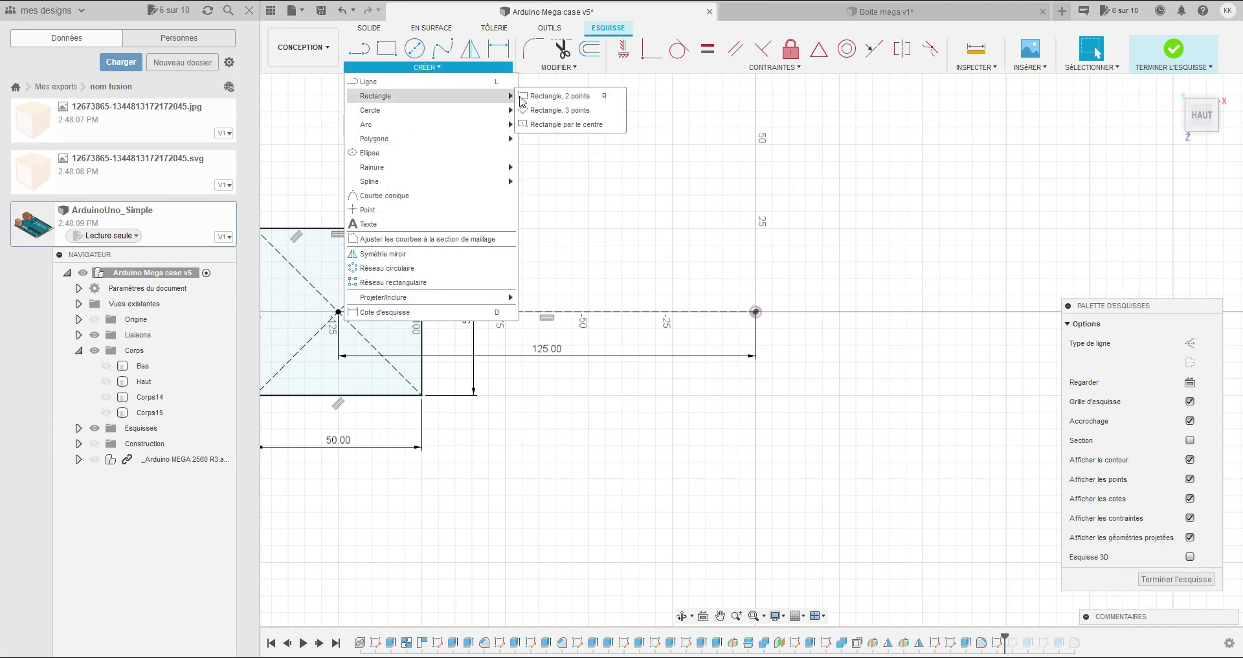
{"action": "left_click", "coordinate": [548, 125]}
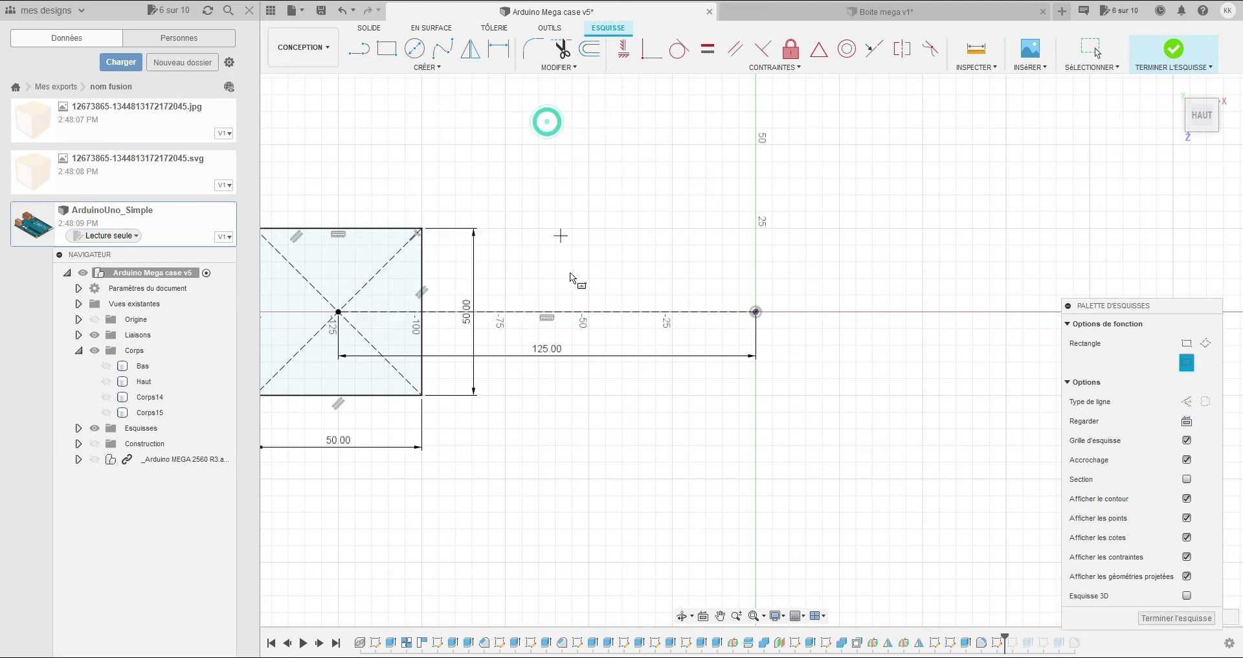
{"action": "left_click", "coordinate": [555, 312]}
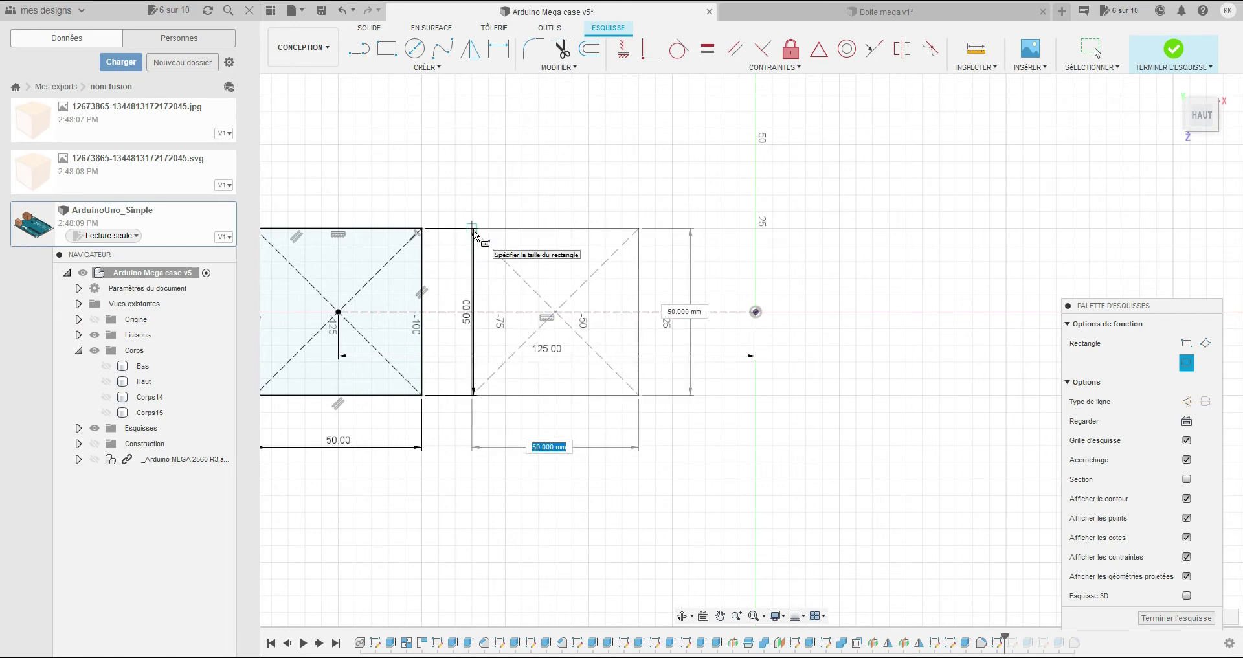
{"action": "type", "text": "50"}
{"action": "key", "text": "Tab"}
{"action": "type", "text": "50"}
{"action": "key", "text": "Return"}
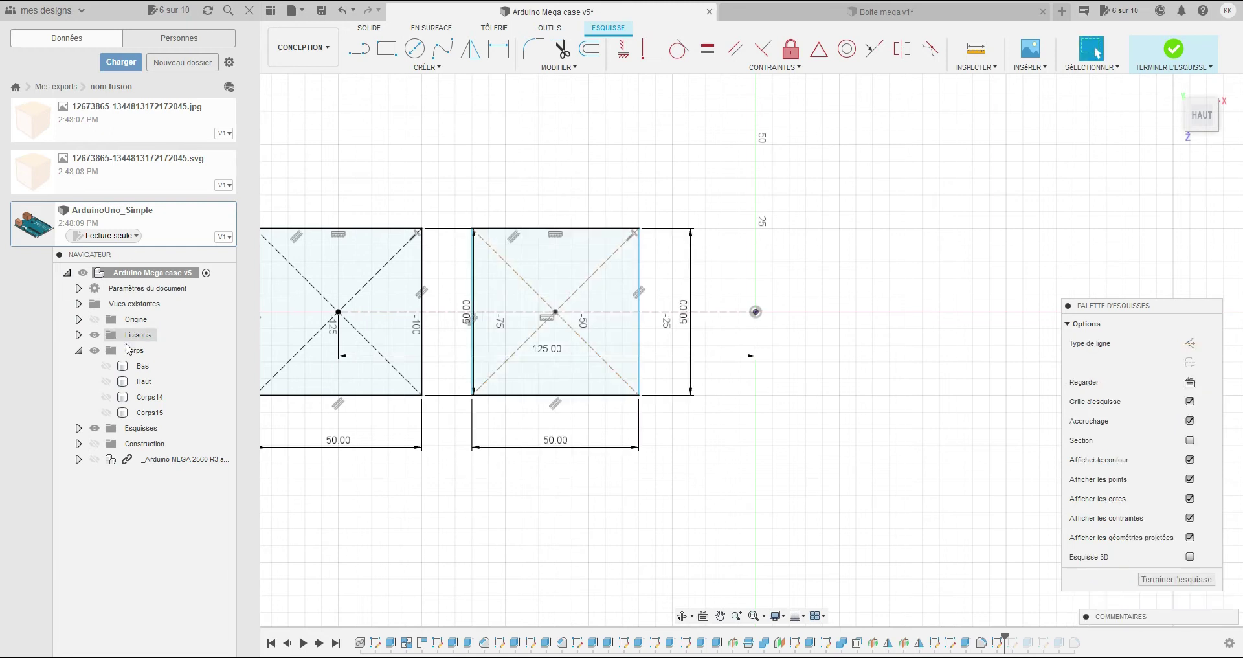
- Show the Haut body, leave the sketch and extrude both squares as new bodies
{"action": "left_click", "coordinate": [106, 381]}
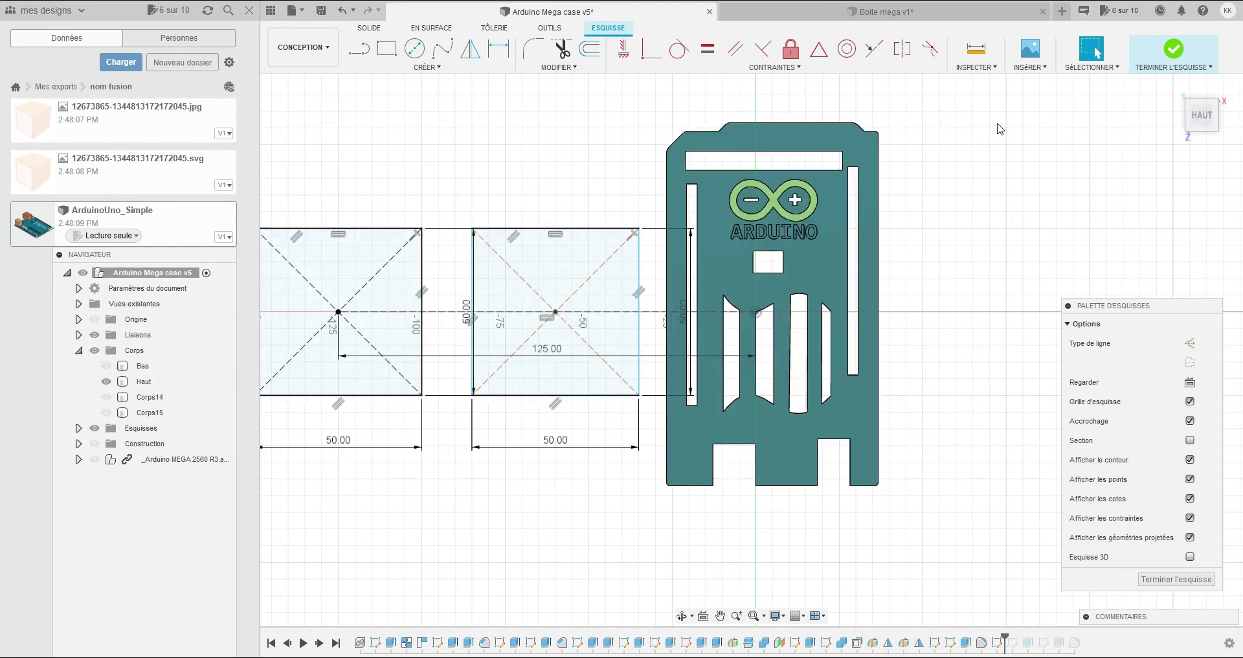
{"action": "left_click", "coordinate": [1193, 54]}
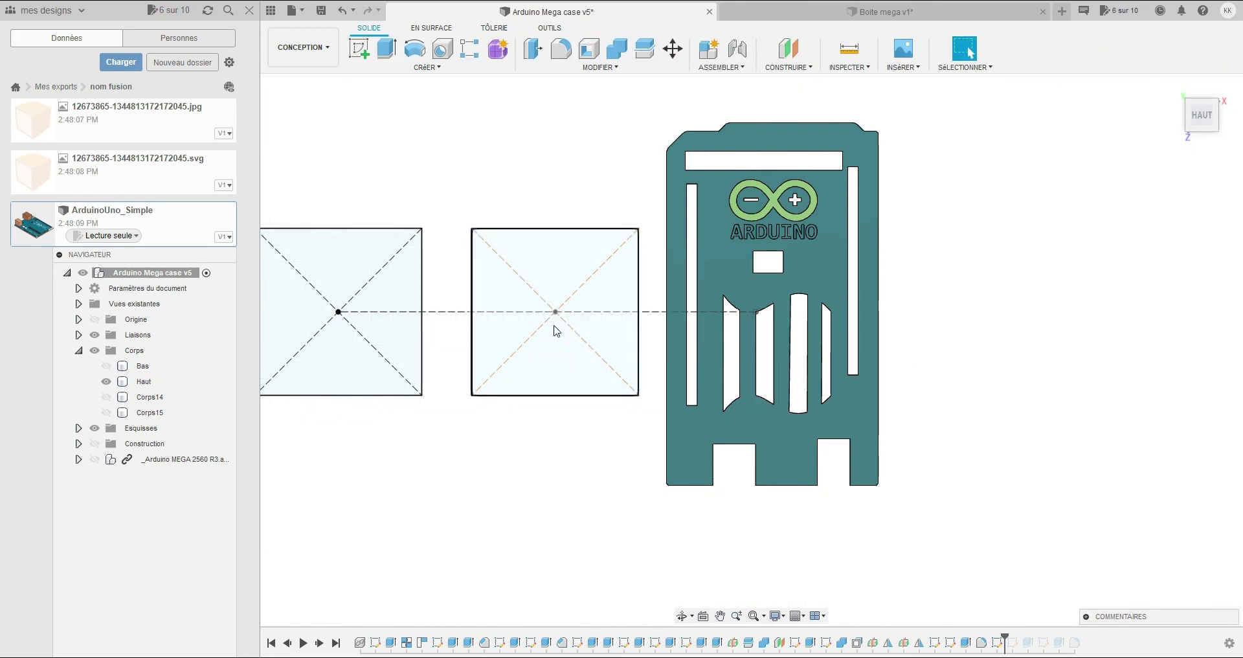
{"action": "left_click", "coordinate": [387, 48]}
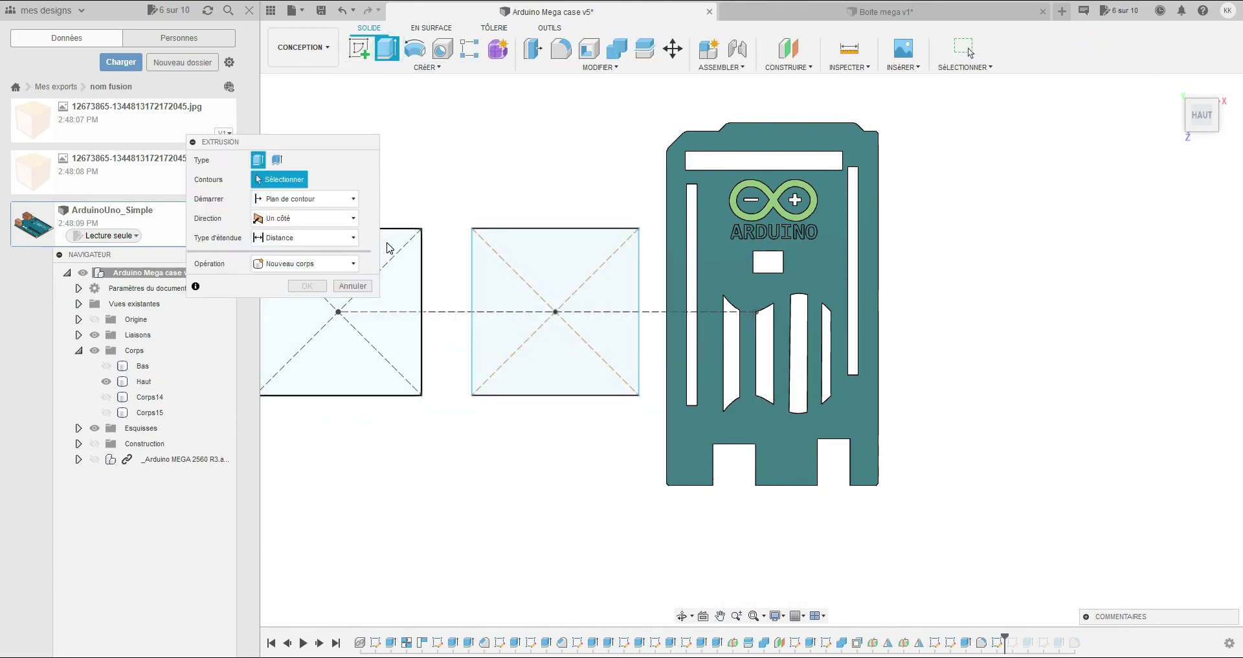
{"action": "left_click", "coordinate": [387, 244]}
{"action": "left_click", "coordinate": [508, 278]}
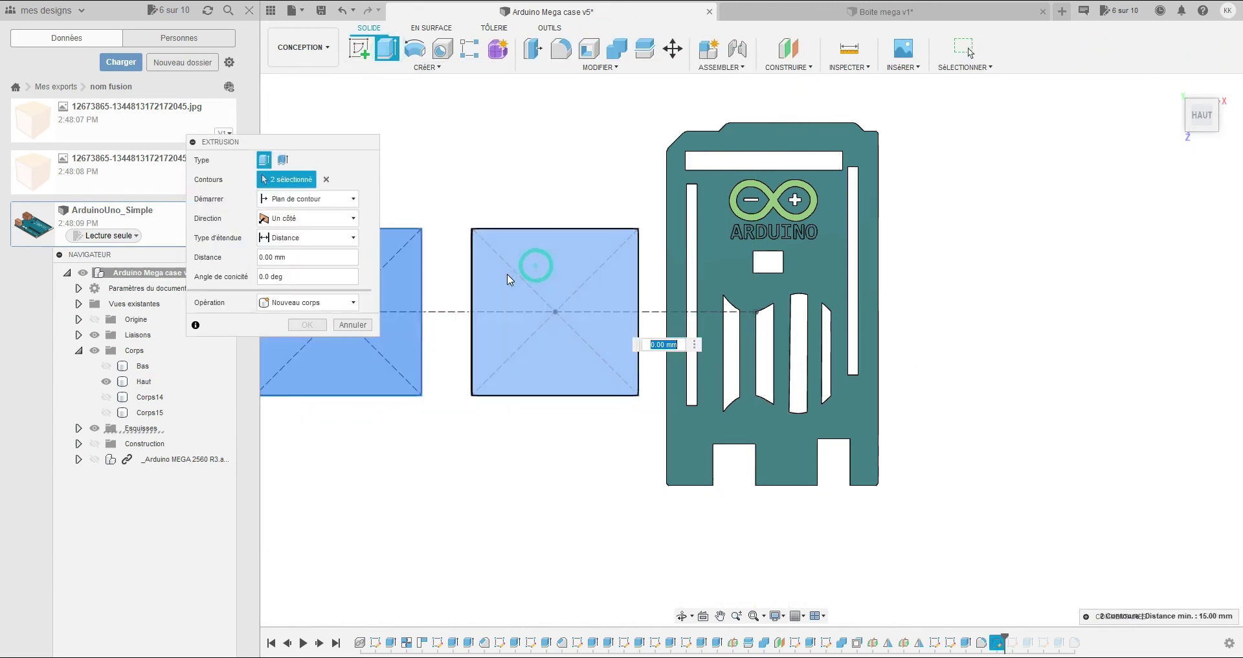
{"action": "key", "text": "Return"}
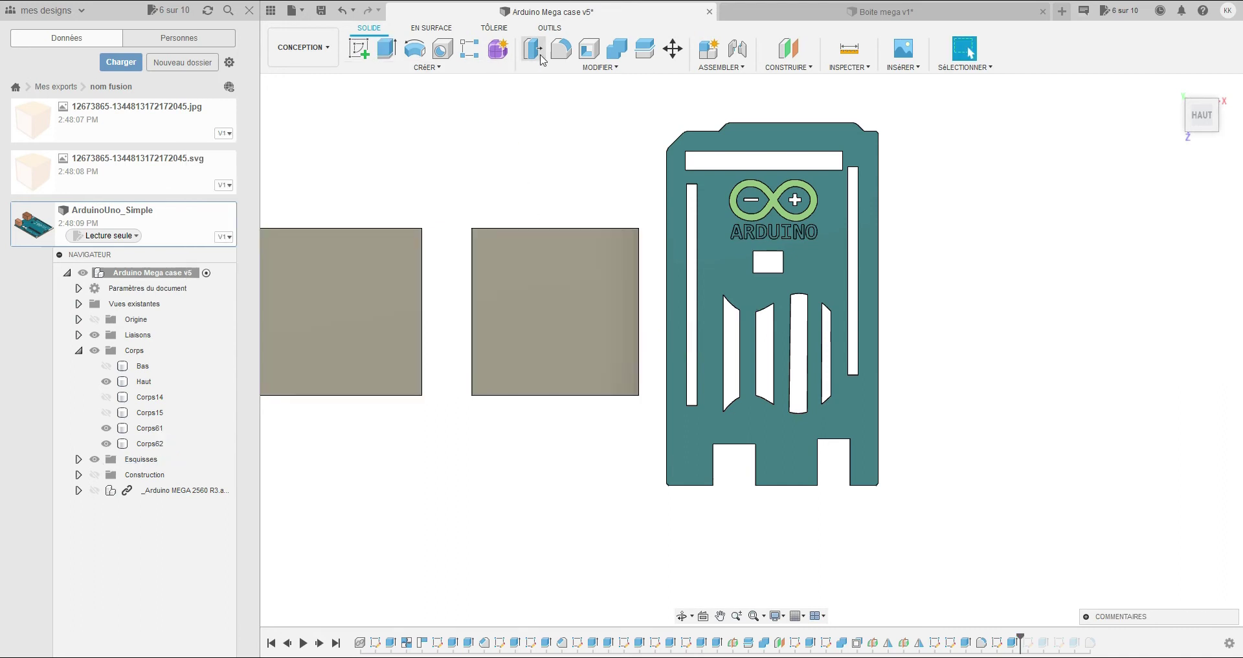
- Fillet the four top-face edges of both square bodies in a single operation
{"action": "left_click", "coordinate": [561, 51]}
{"action": "left_click", "coordinate": [571, 229]}
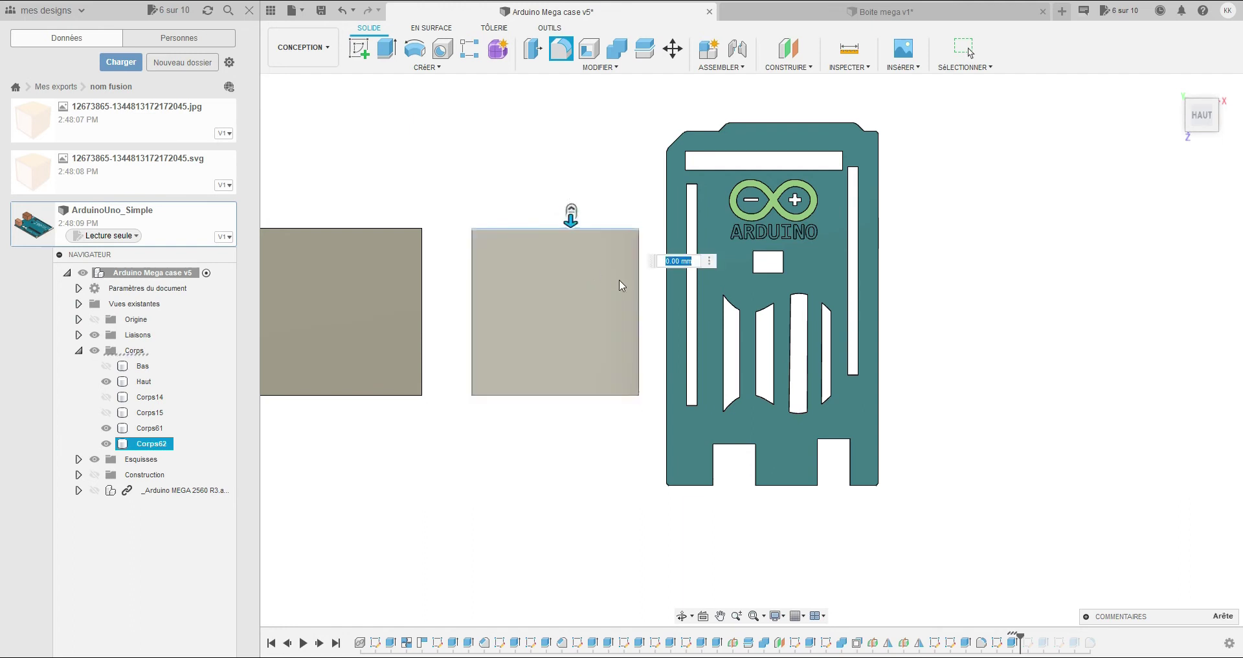
{"action": "left_click", "coordinate": [638, 299]}
{"action": "left_click", "coordinate": [568, 396]}
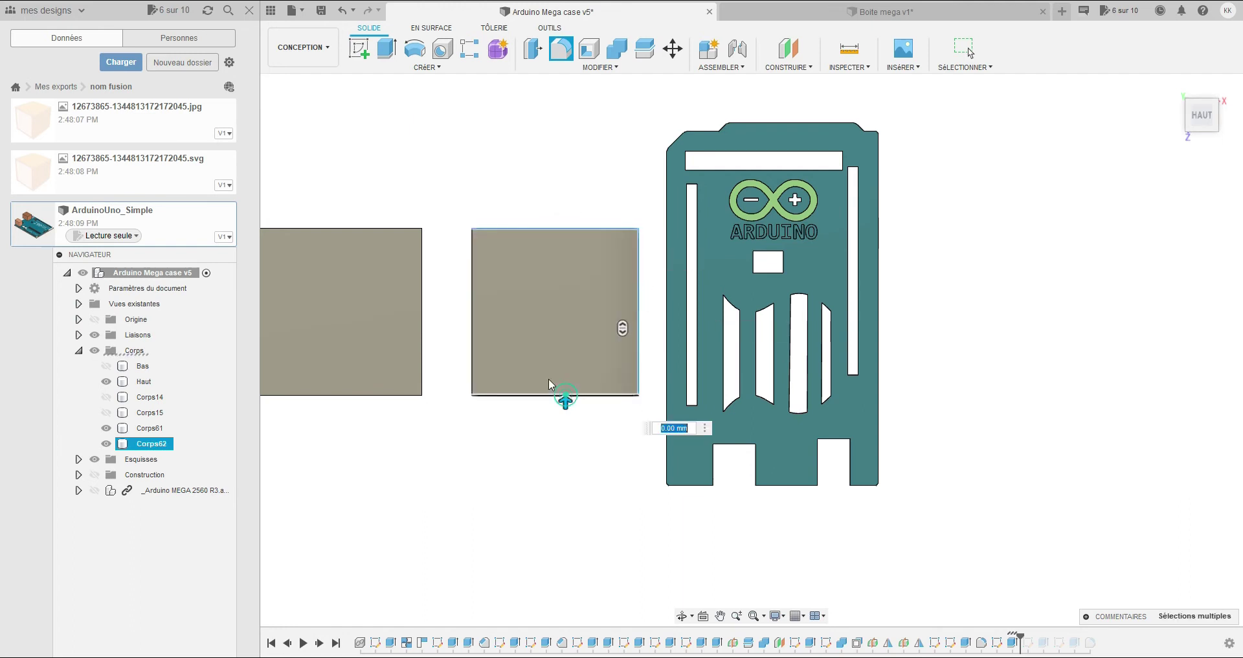
{"action": "left_click", "coordinate": [470, 343]}
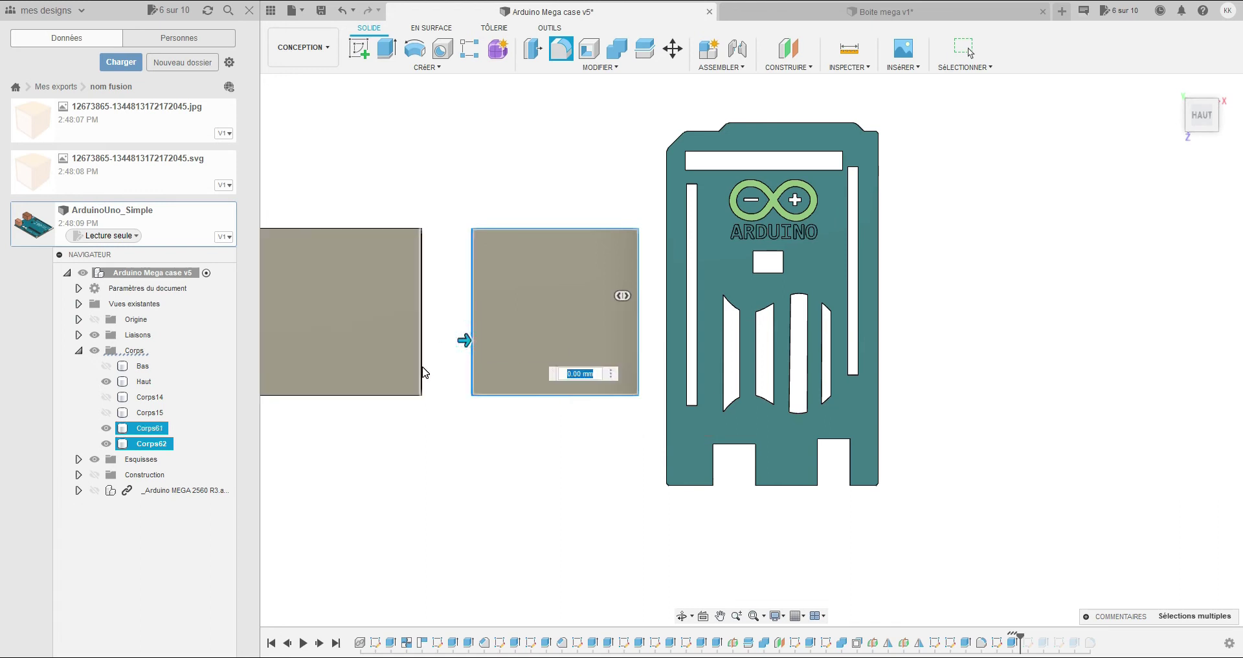
{"action": "left_click", "coordinate": [422, 369]}
{"action": "left_click", "coordinate": [357, 228]}
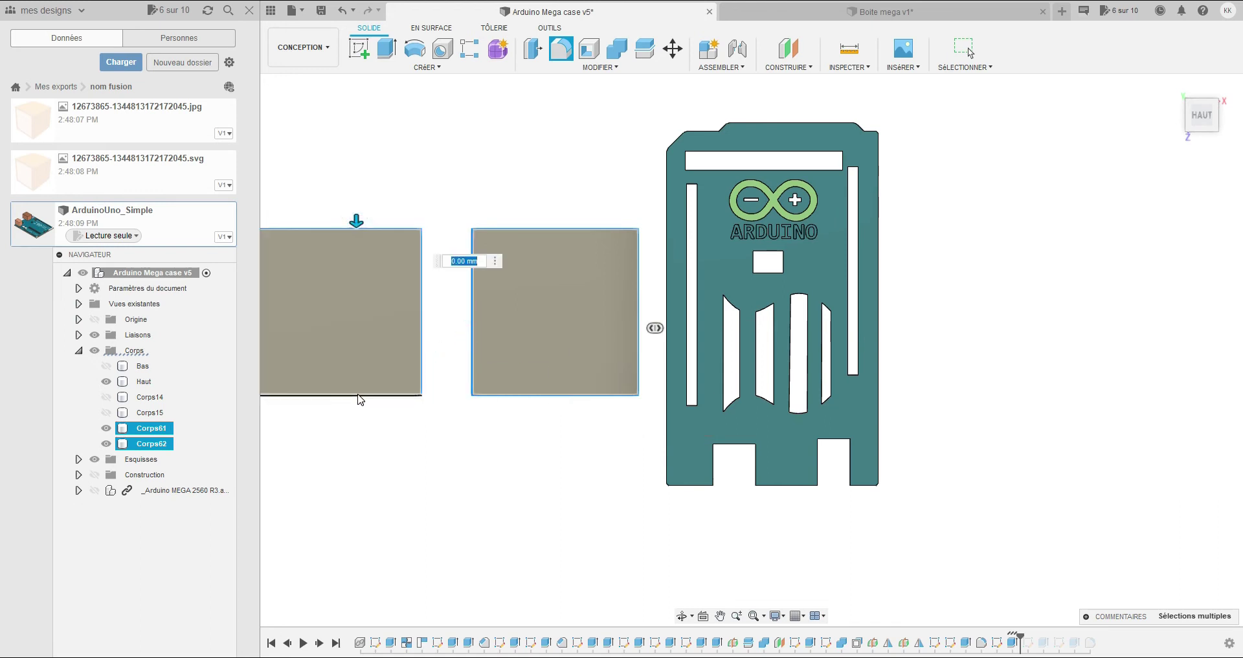
{"action": "left_click", "coordinate": [356, 395]}
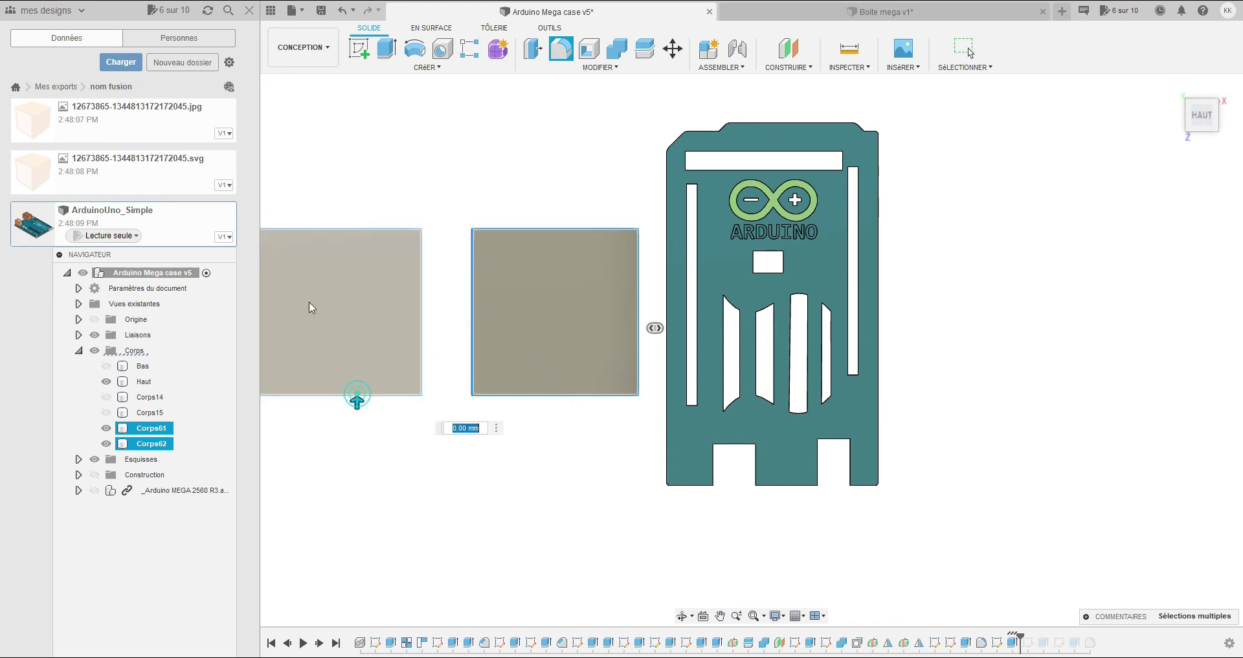
{"action": "left_click", "coordinate": [249, 10]}
{"action": "left_click_drag", "start_coordinate": [186, 261], "coordinate": [1159, 162]}
{"action": "left_click", "coordinate": [125, 320]}
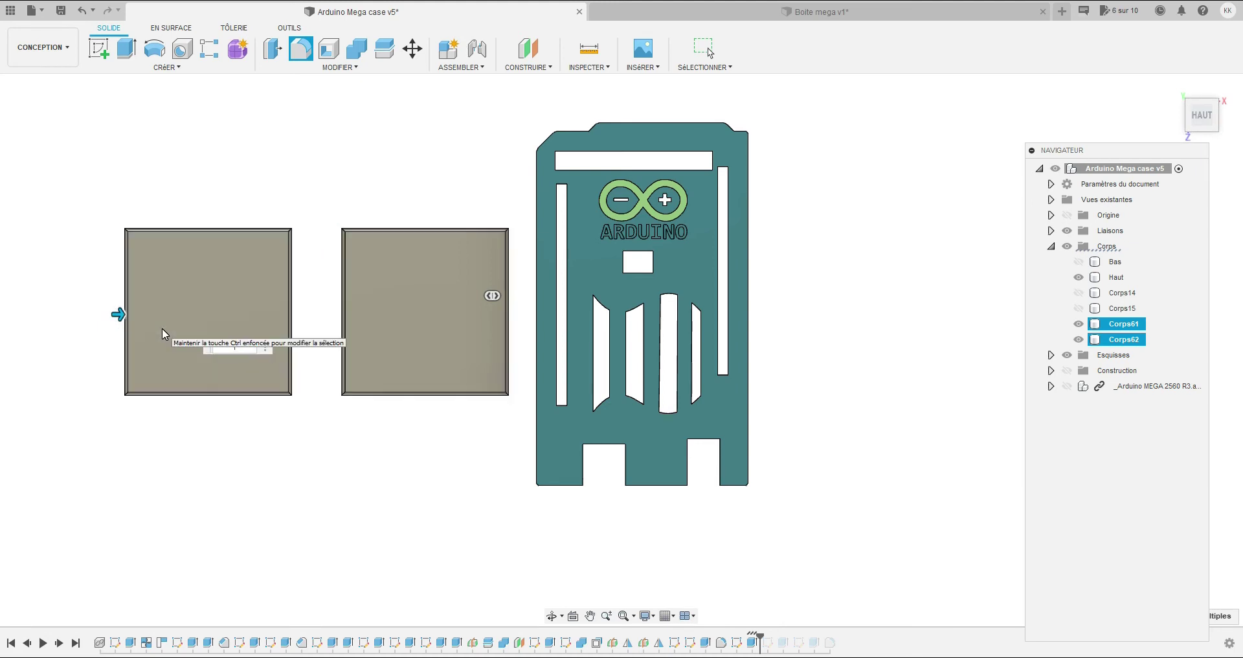
{"action": "key", "text": "Return"}
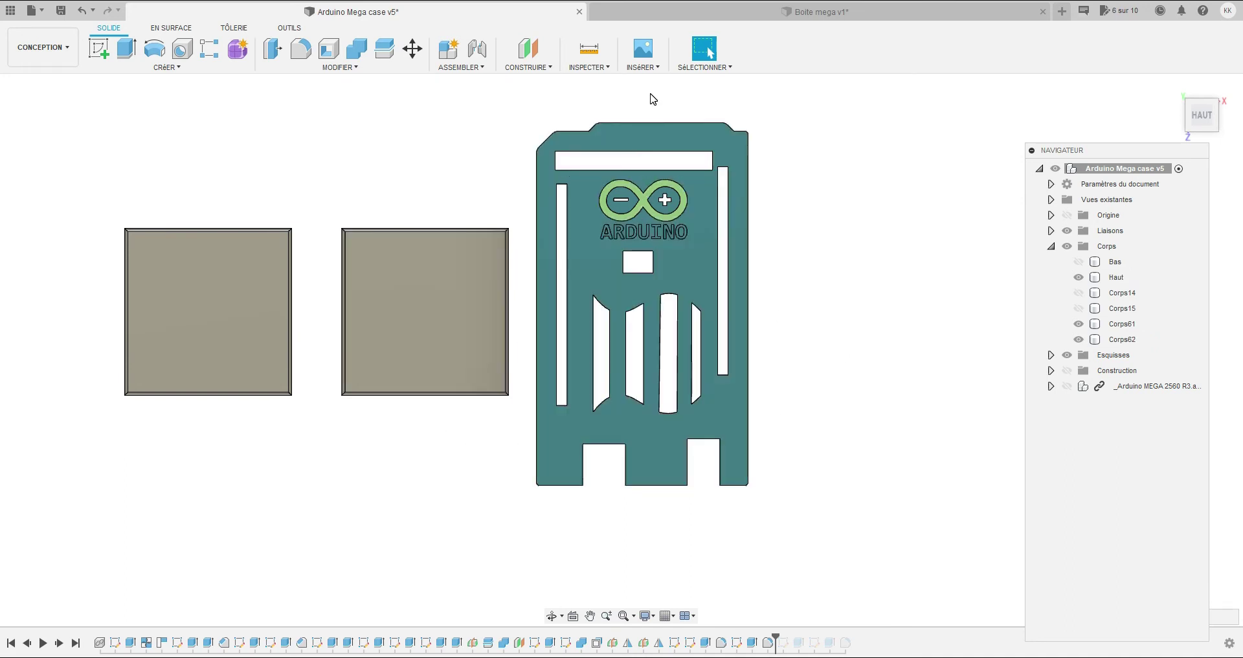
- Insert 12673865-1344813172172045.svg from the nom fusion folder onto the top face of the square nearest the Arduino case
{"action": "left_click", "coordinate": [644, 69]}
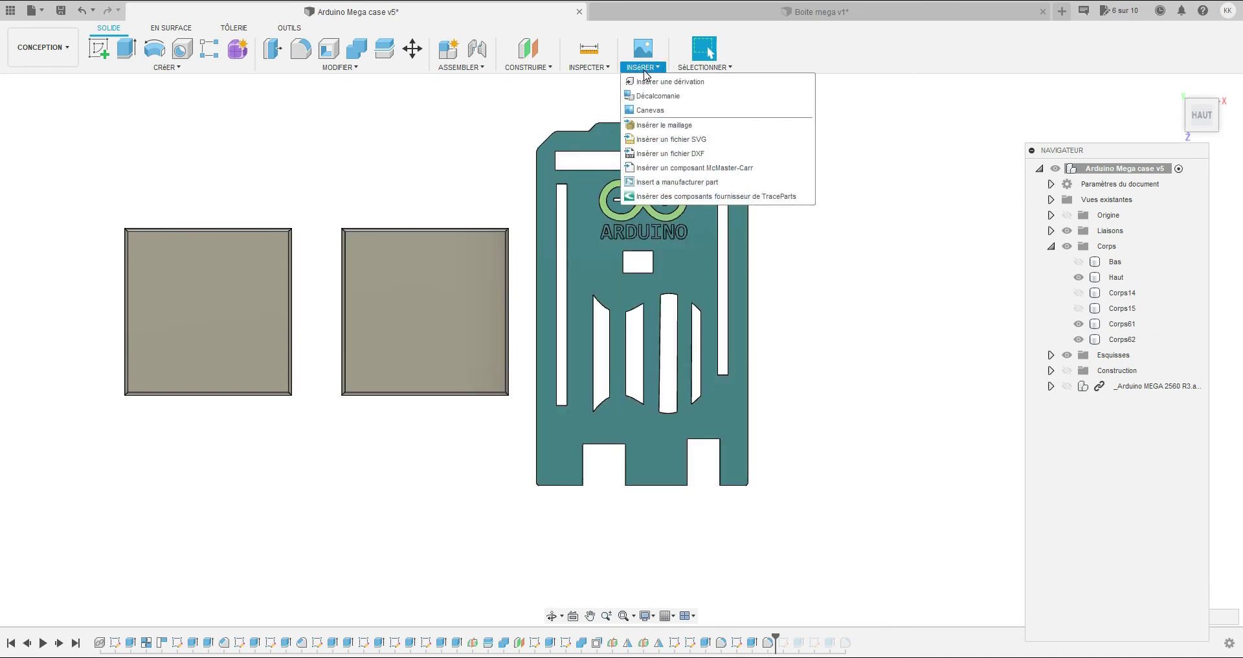
{"action": "left_click", "coordinate": [666, 139]}
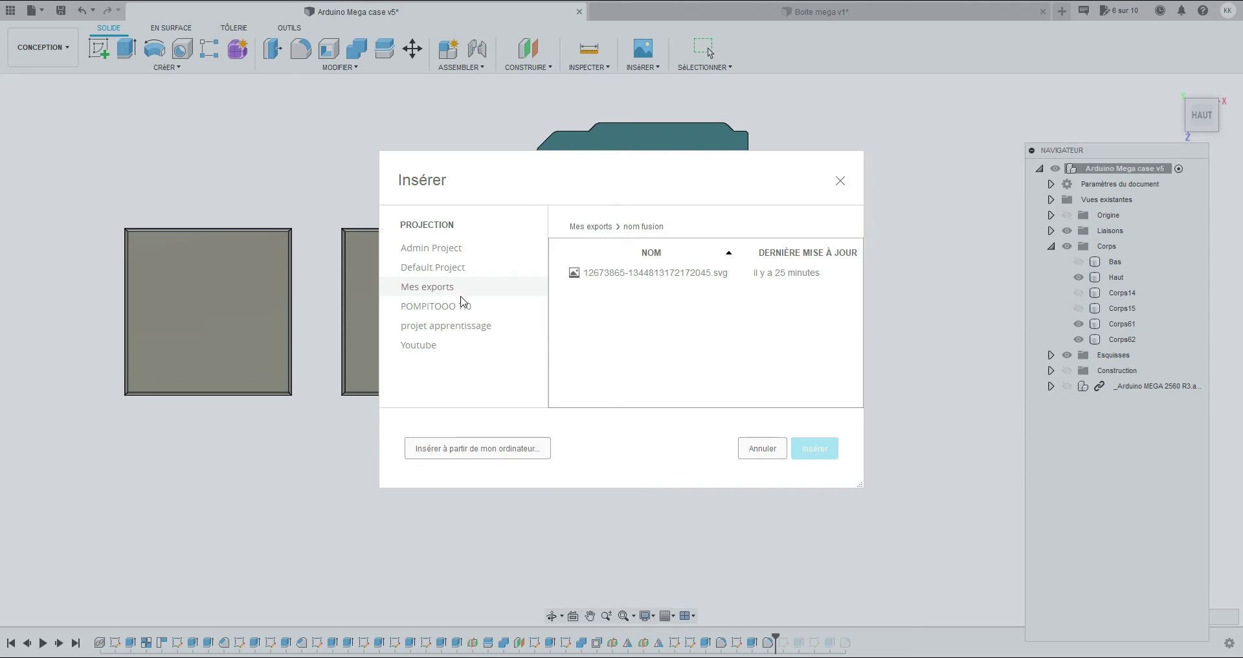
{"action": "left_click", "coordinate": [677, 274]}
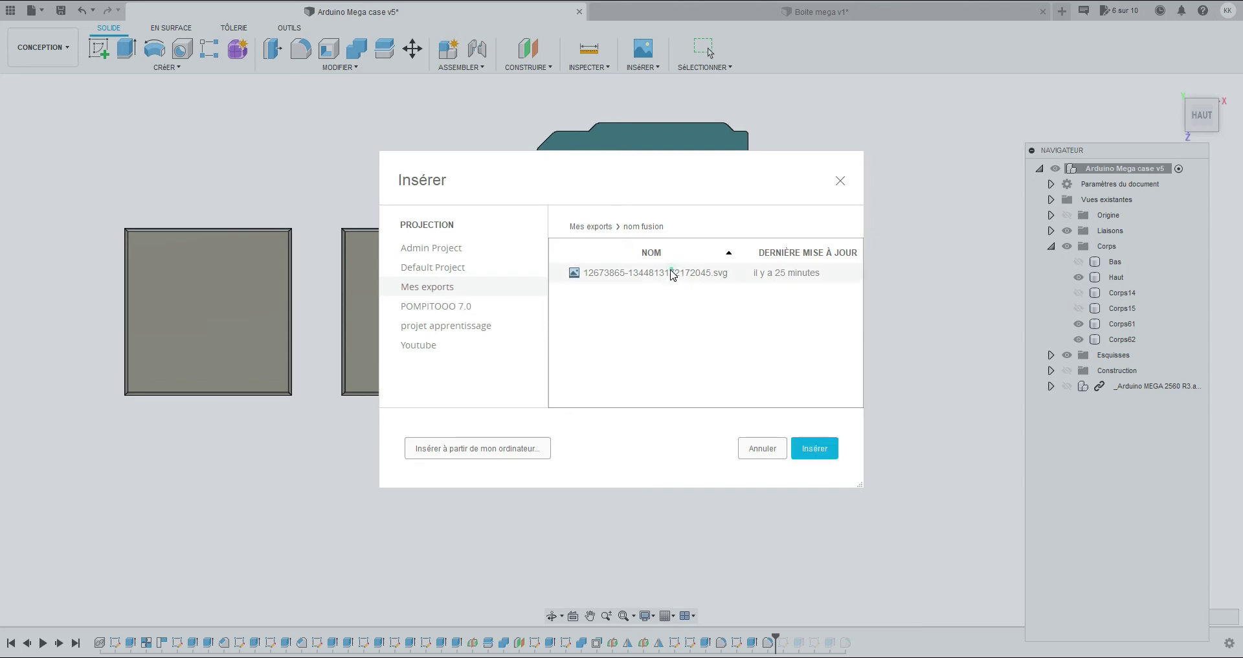
{"action": "left_click", "coordinate": [813, 448]}
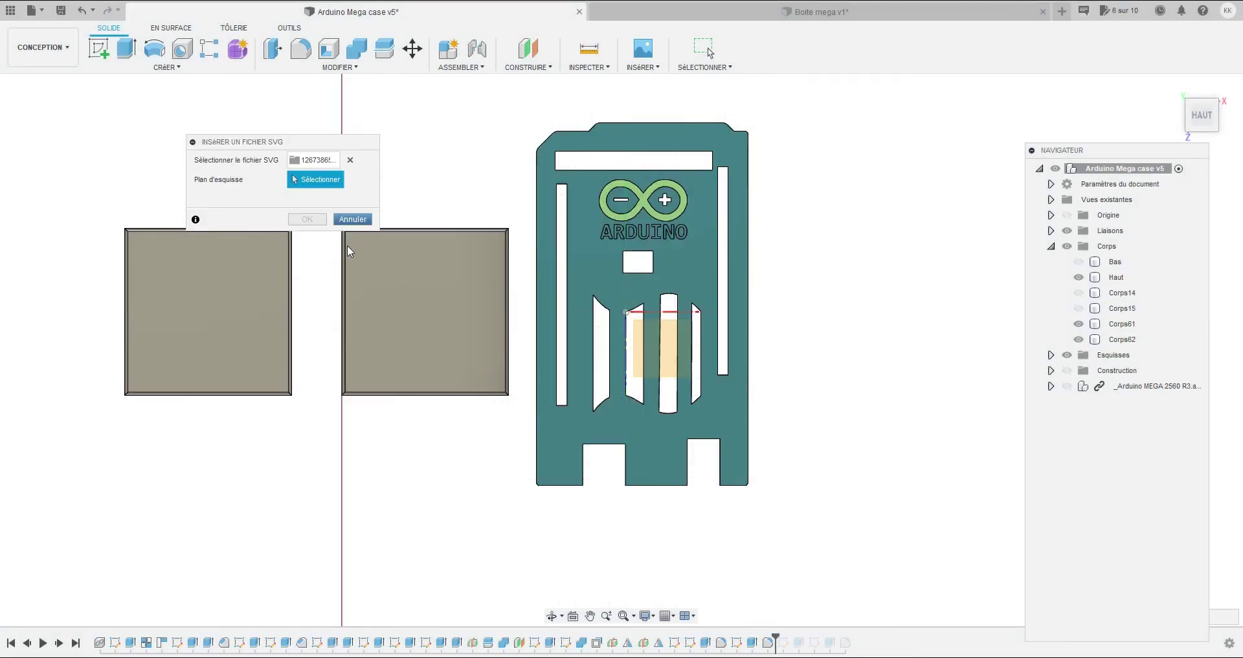
{"action": "left_click", "coordinate": [422, 293]}
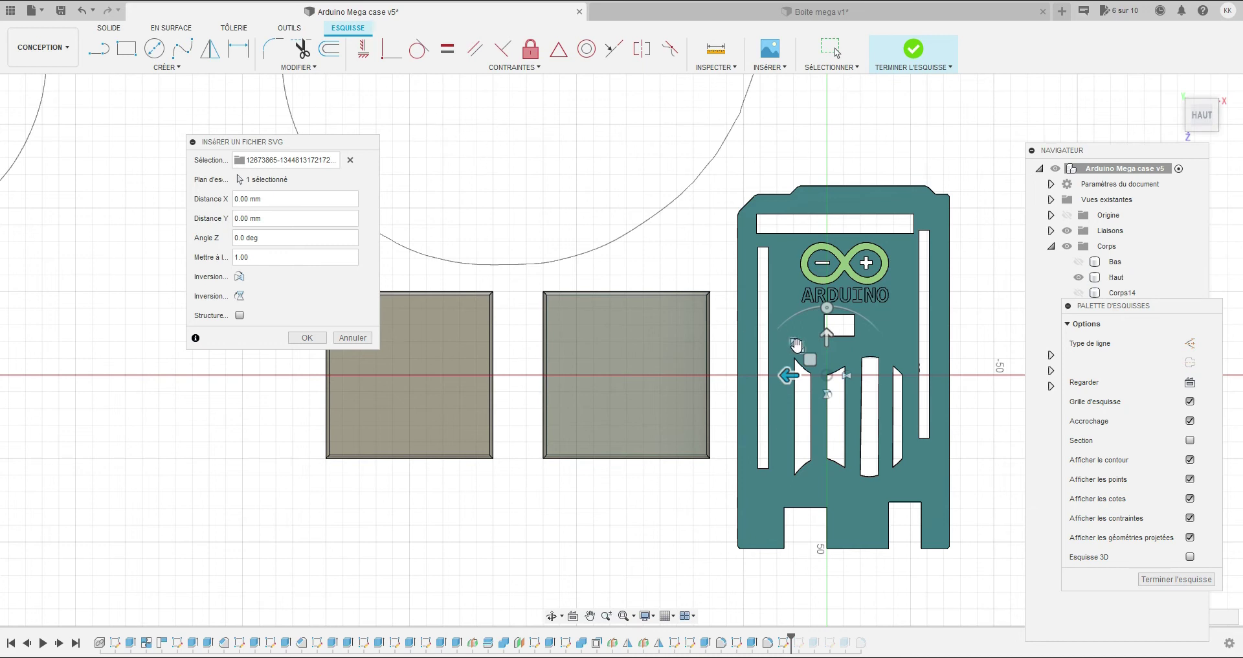
- Scale down the Mickey SVG, turn it upright and position it within the square nearest the case
{"action": "left_click_drag", "start_coordinate": [796, 345], "coordinate": [826, 396]}
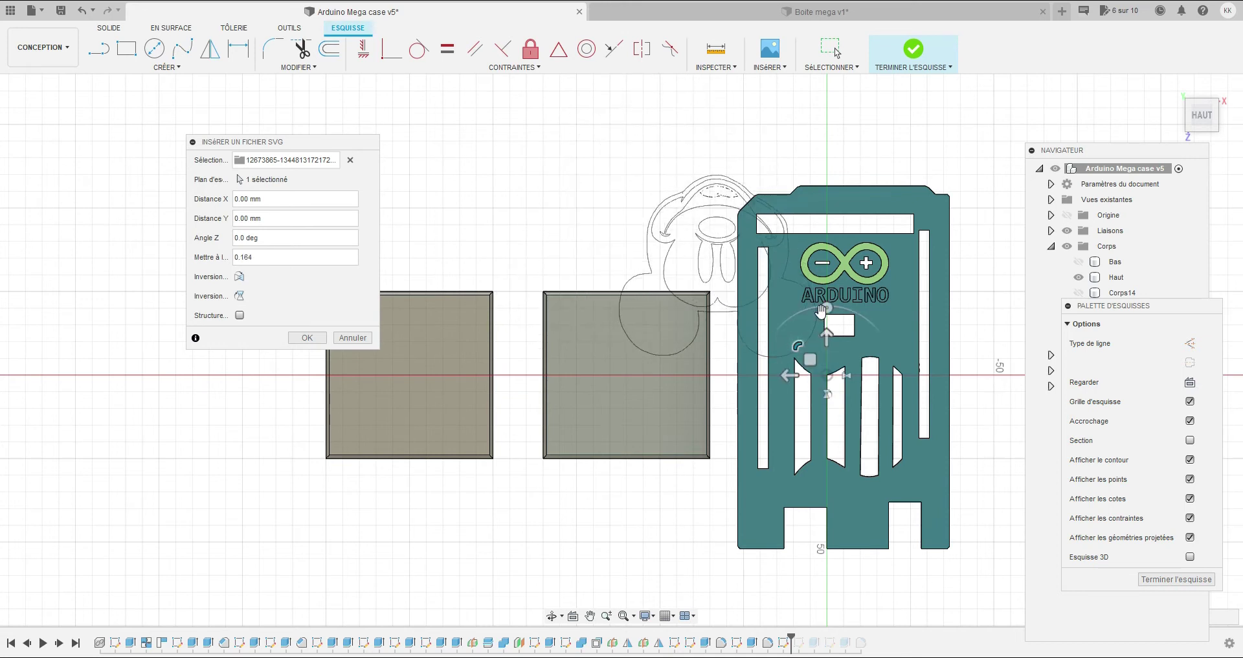
{"action": "left_click_drag", "start_coordinate": [821, 311], "coordinate": [773, 389]}
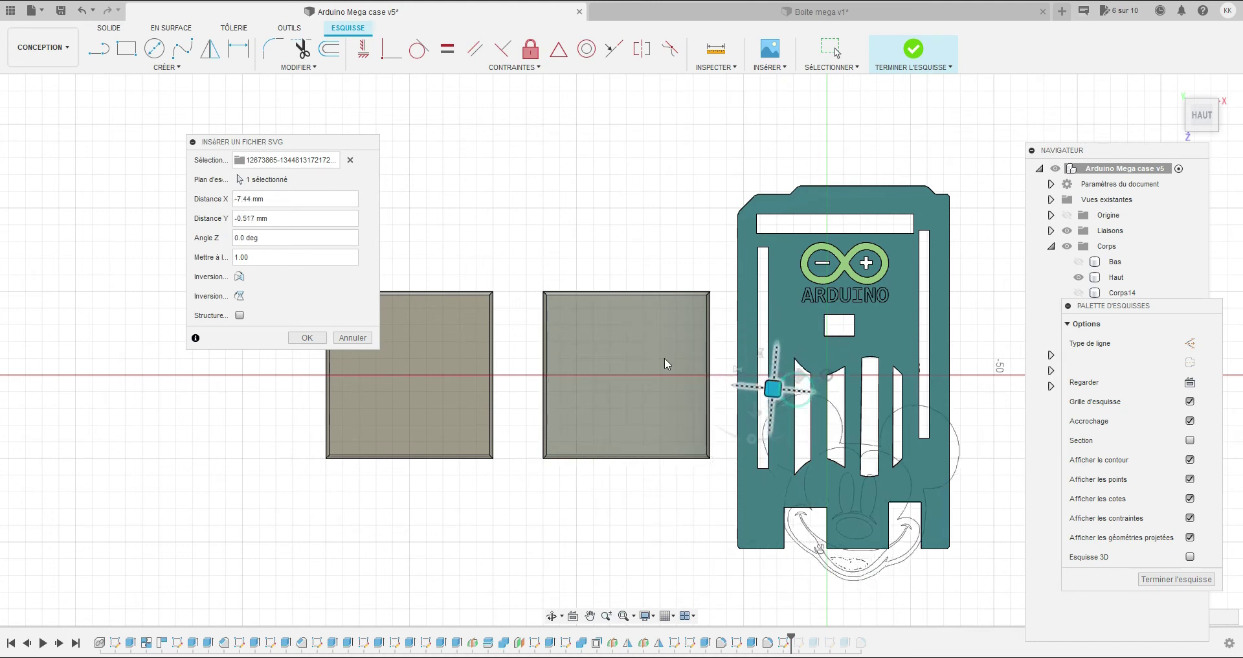
{"action": "left_click_drag", "start_coordinate": [665, 358], "coordinate": [587, 342]}
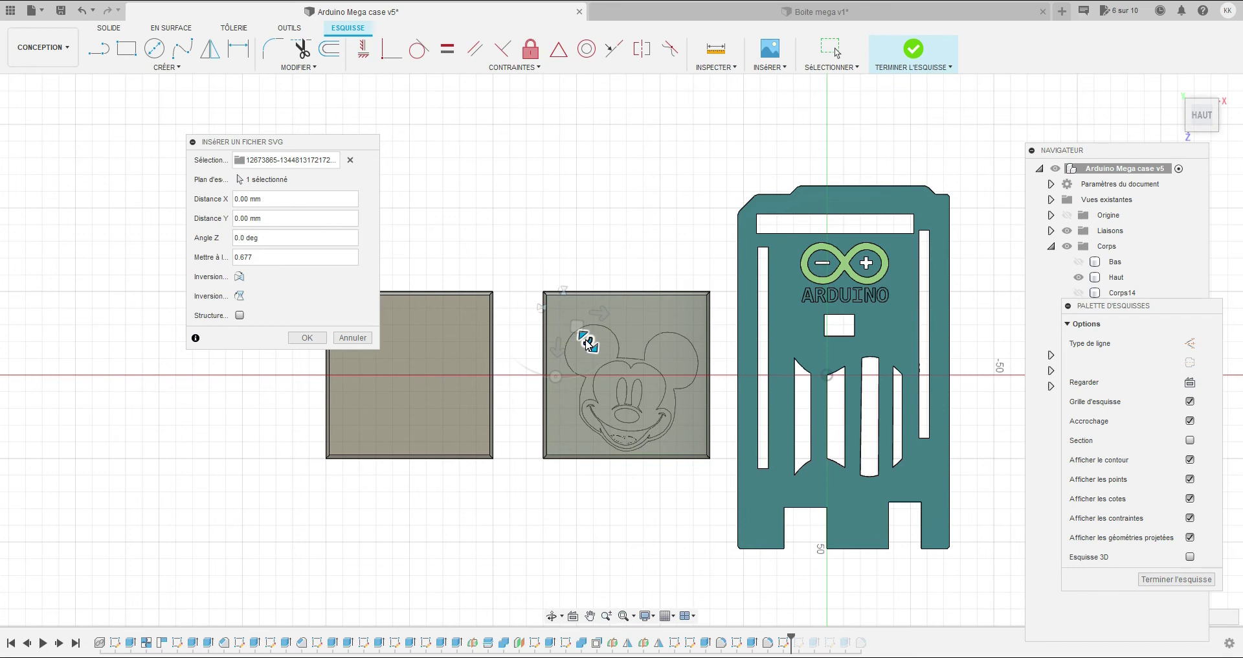
{"action": "left_click_drag", "start_coordinate": [587, 343], "coordinate": [571, 322]}
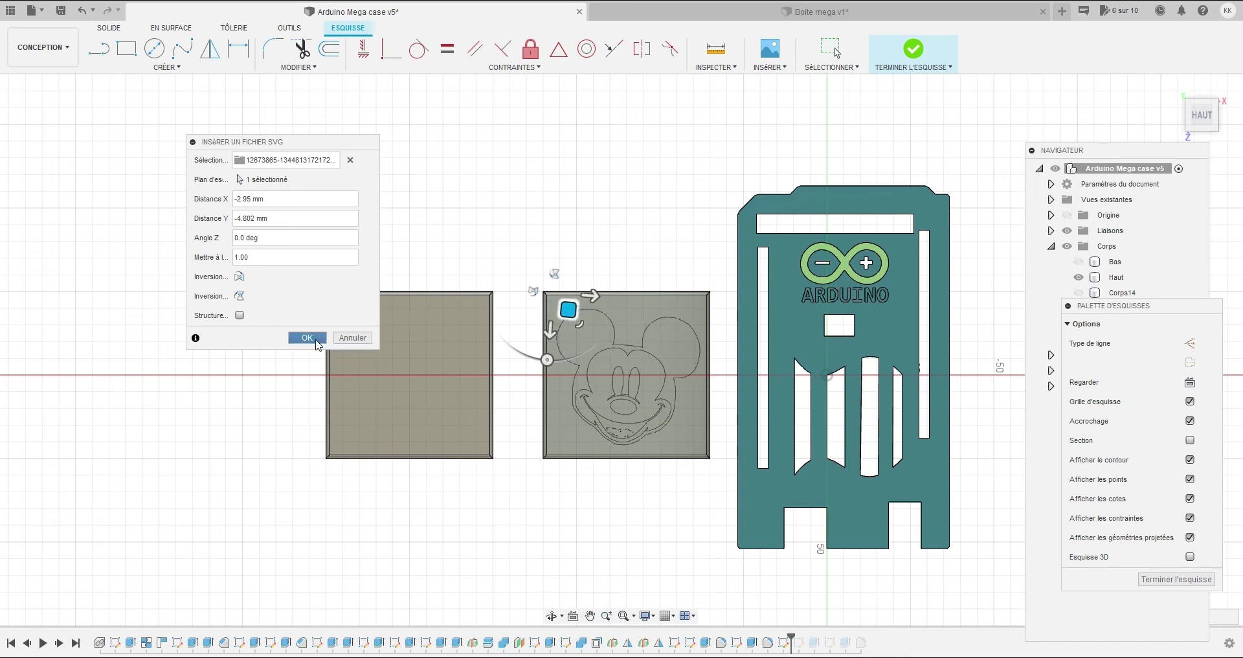
{"action": "left_click", "coordinate": [307, 338]}
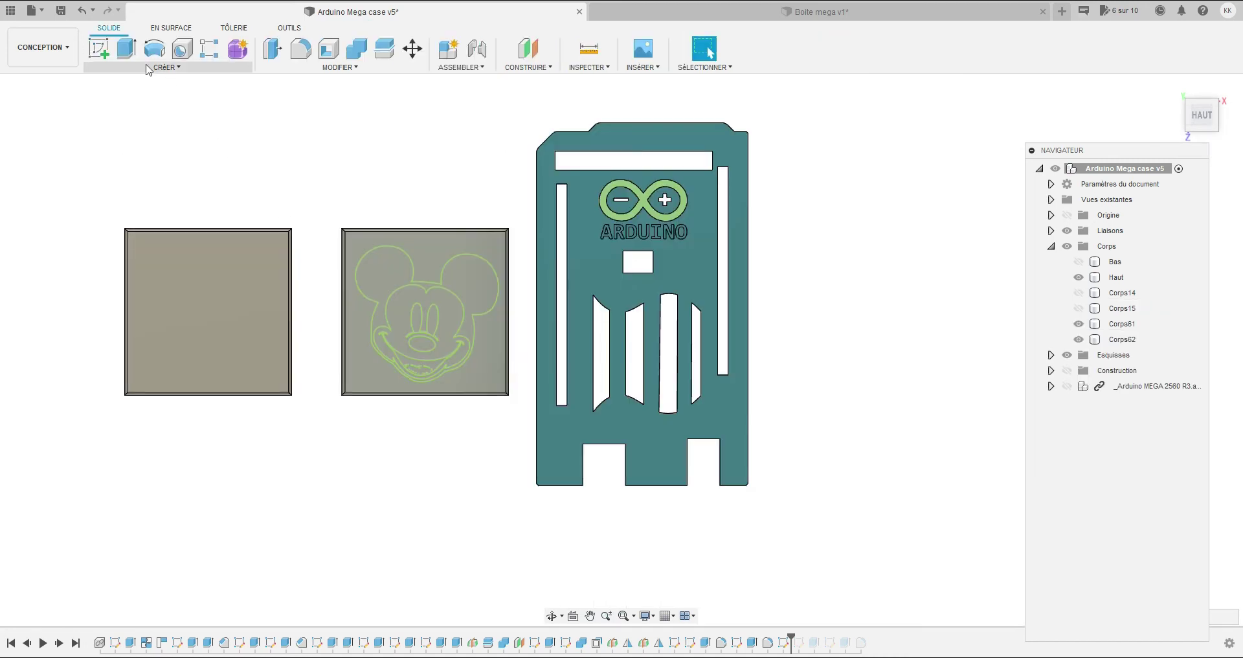
- Cut the Mickey ears, head outline, eyes, nose and mouth profiles into the square with an extrusion of -3 mm
{"action": "left_click", "coordinate": [126, 49]}
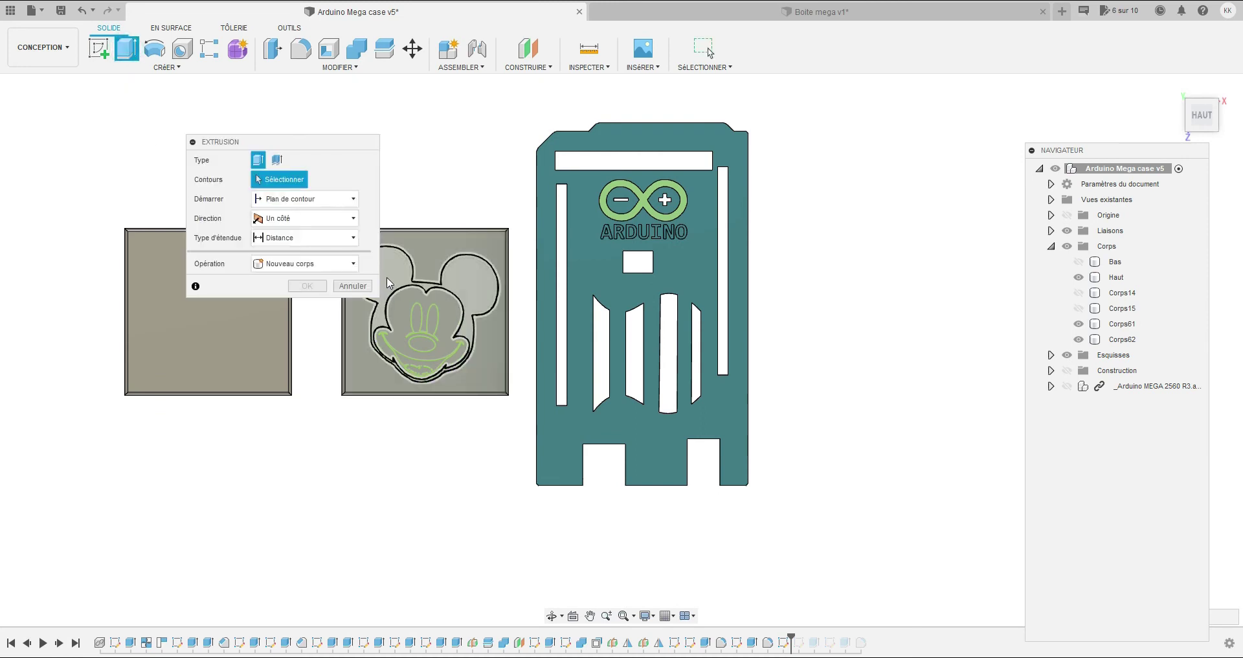
{"action": "left_click", "coordinate": [389, 278]}
{"action": "left_click", "coordinate": [422, 320]}
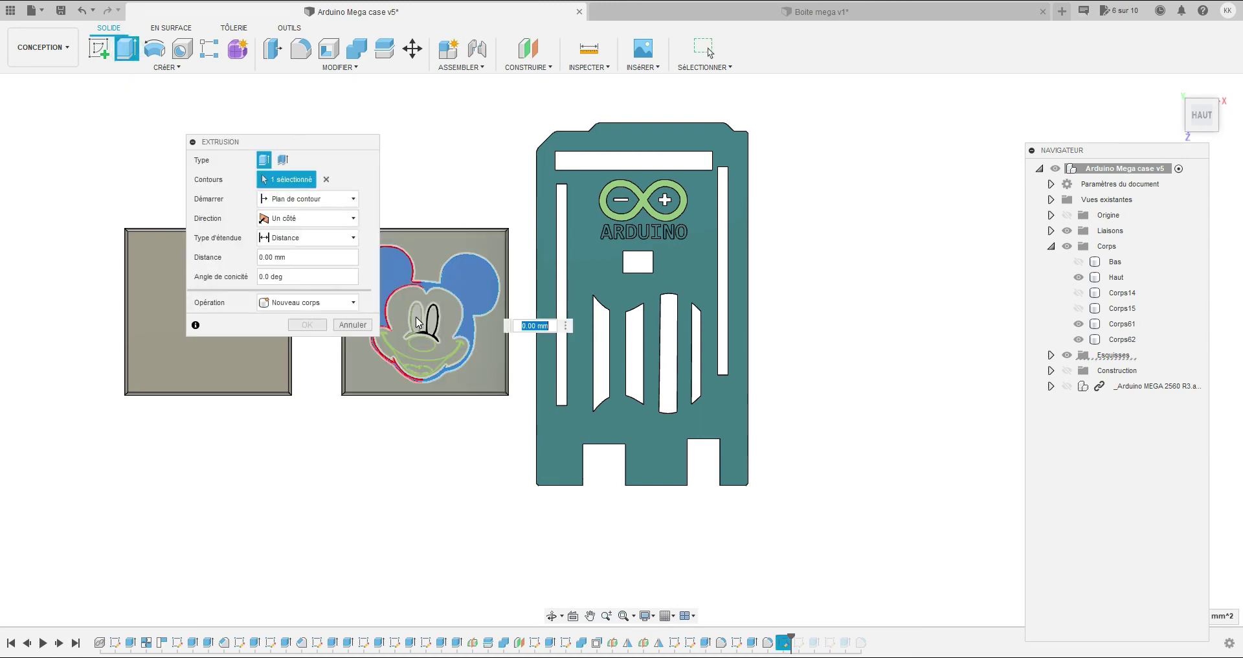
{"action": "left_click", "coordinate": [431, 368]}
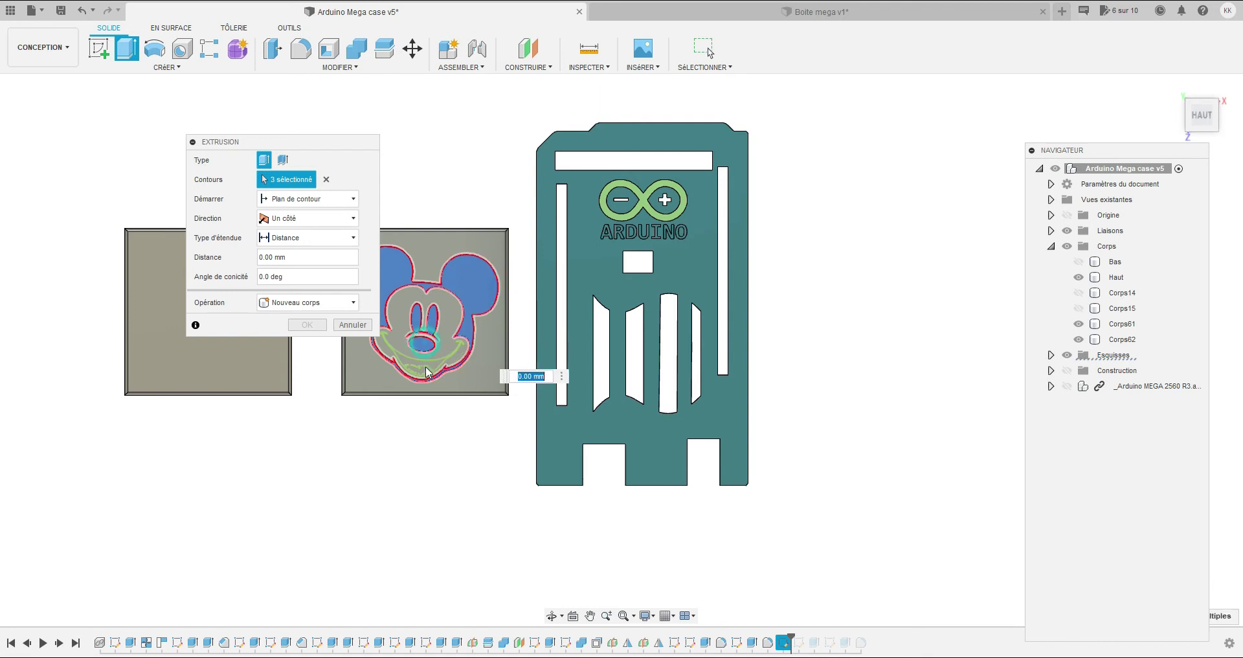
{"action": "left_click", "coordinate": [419, 366]}
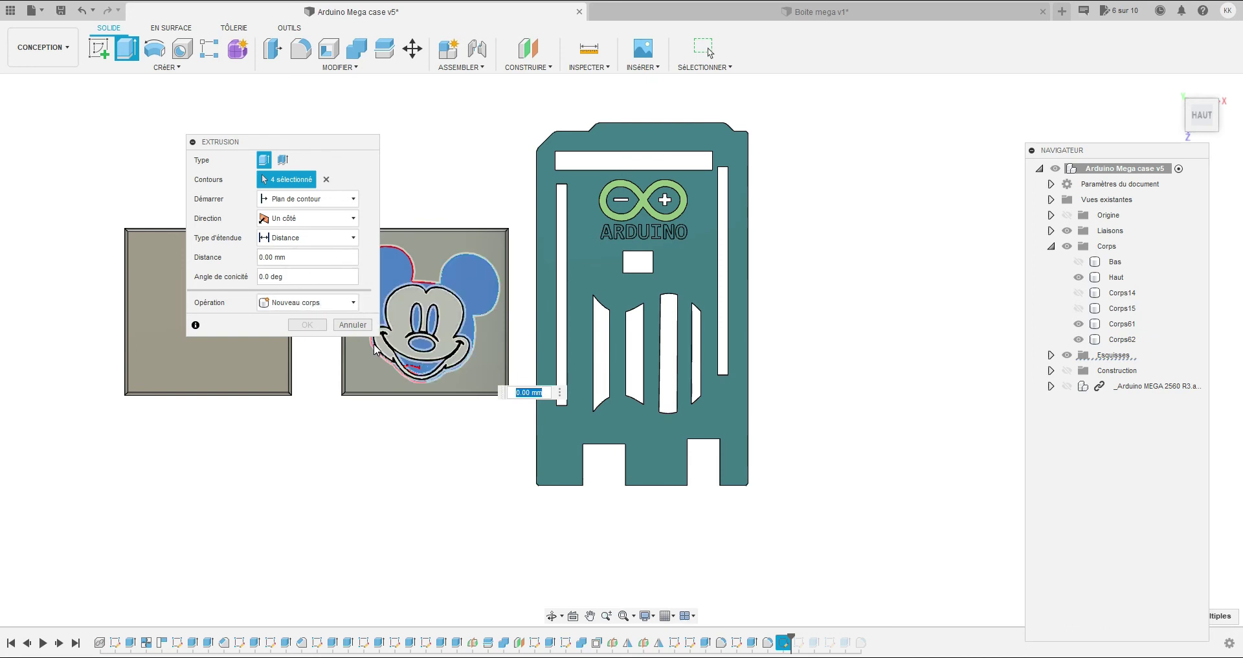
{"action": "type", "text": "-"}
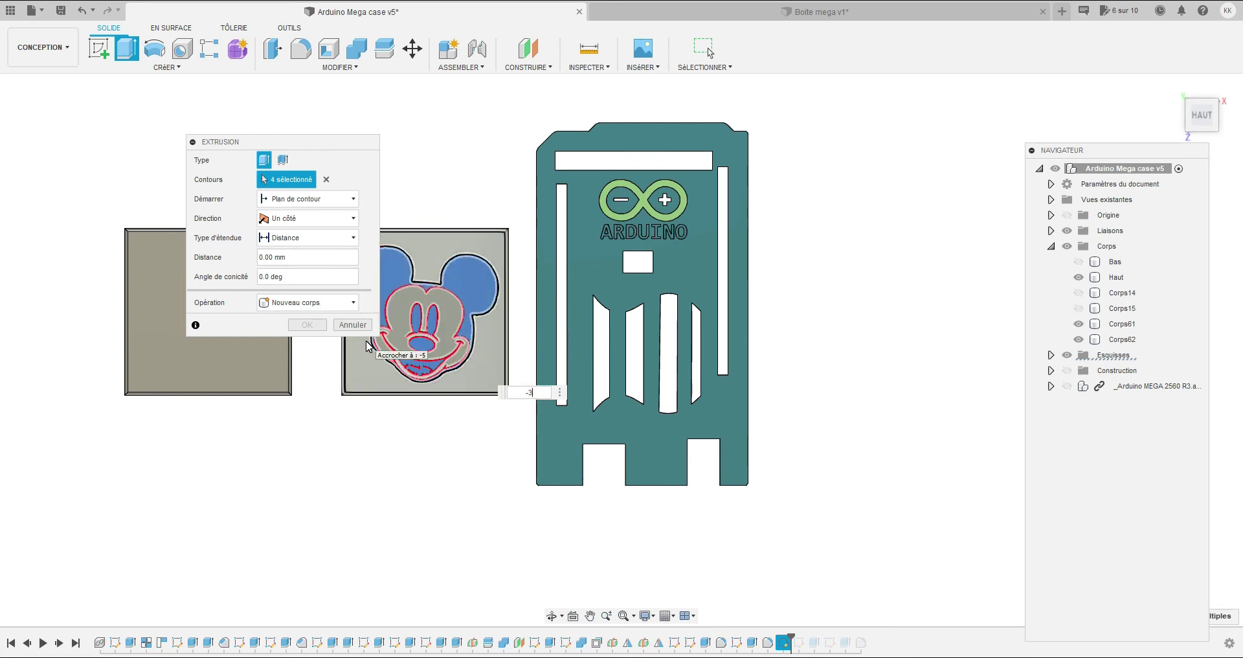
{"action": "type", "text": "3"}
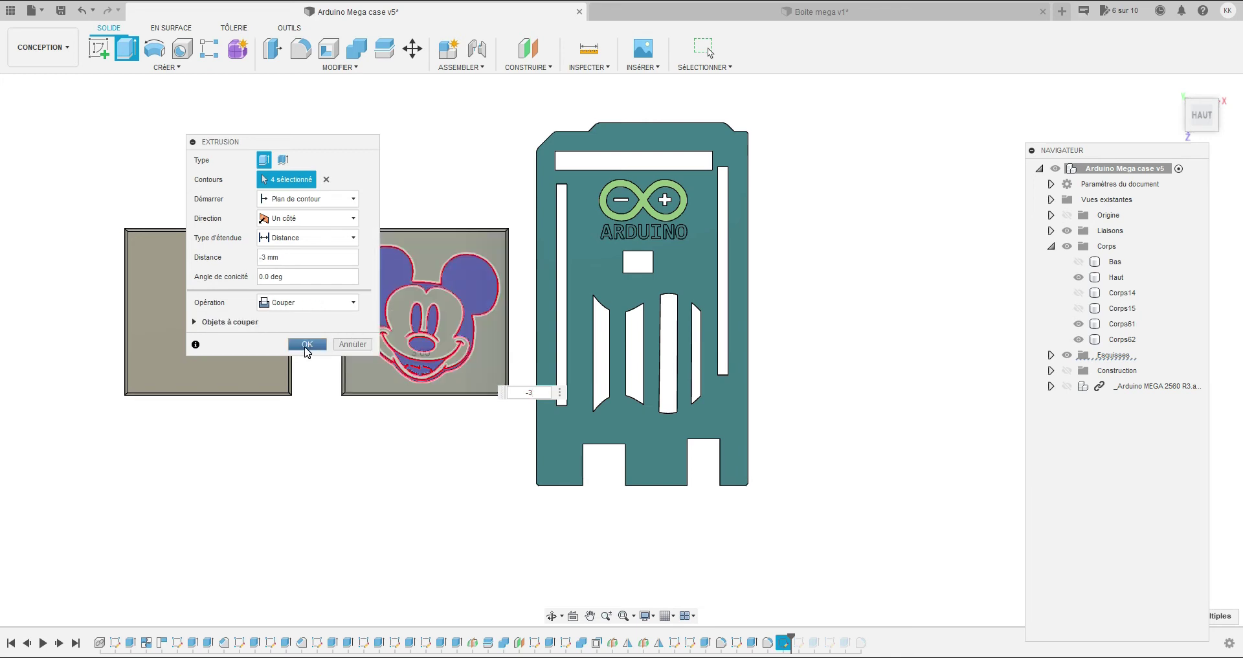
{"action": "left_click", "coordinate": [307, 346]}
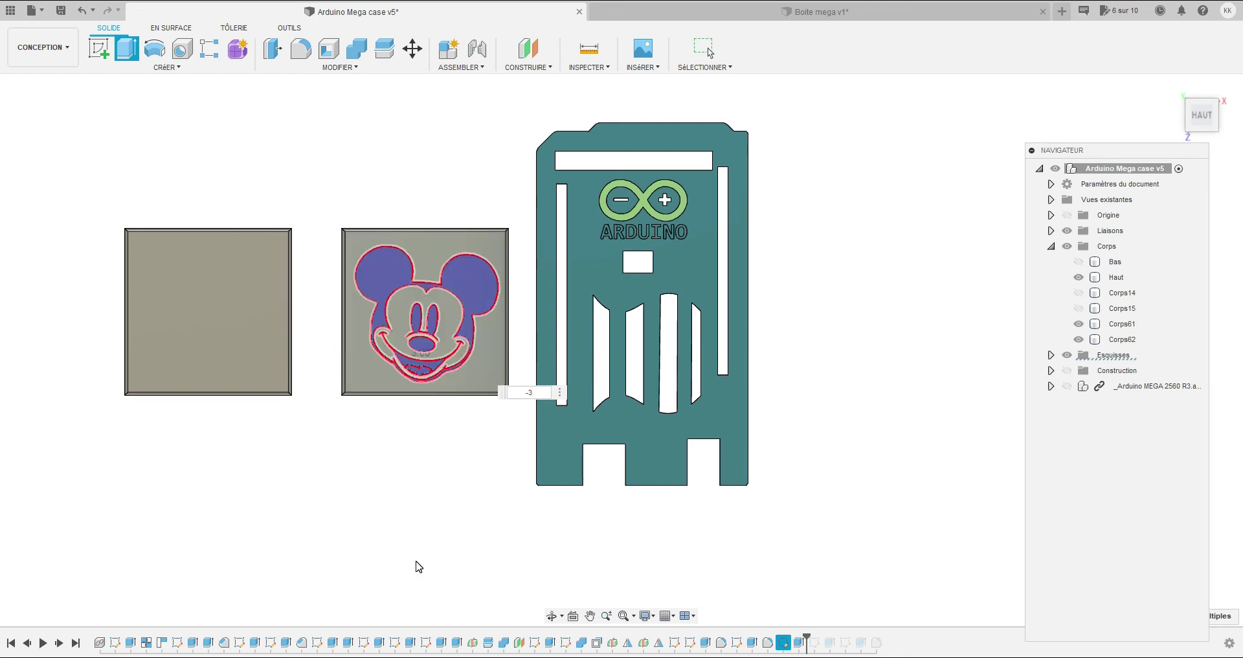
{"action": "left_click", "coordinate": [439, 328]}
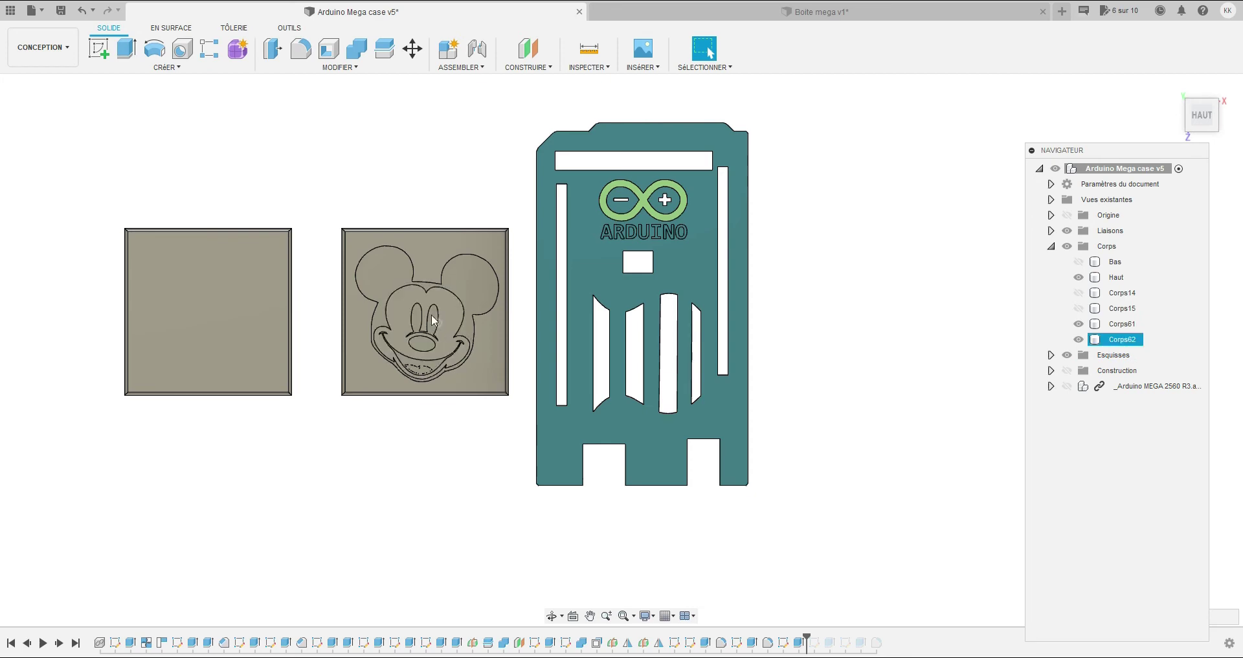
{"action": "left_click", "coordinate": [527, 574]}
{"action": "left_click", "coordinate": [551, 615]}
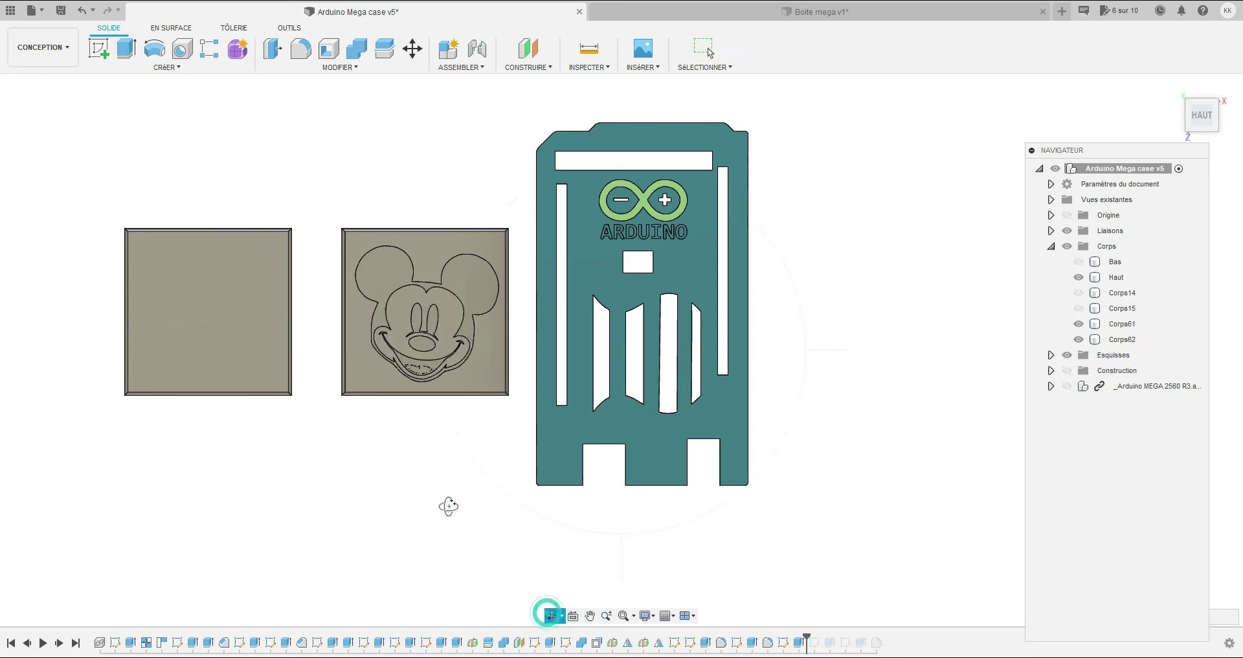
{"action": "left_click_drag", "start_coordinate": [443, 497], "coordinate": [444, 472]}
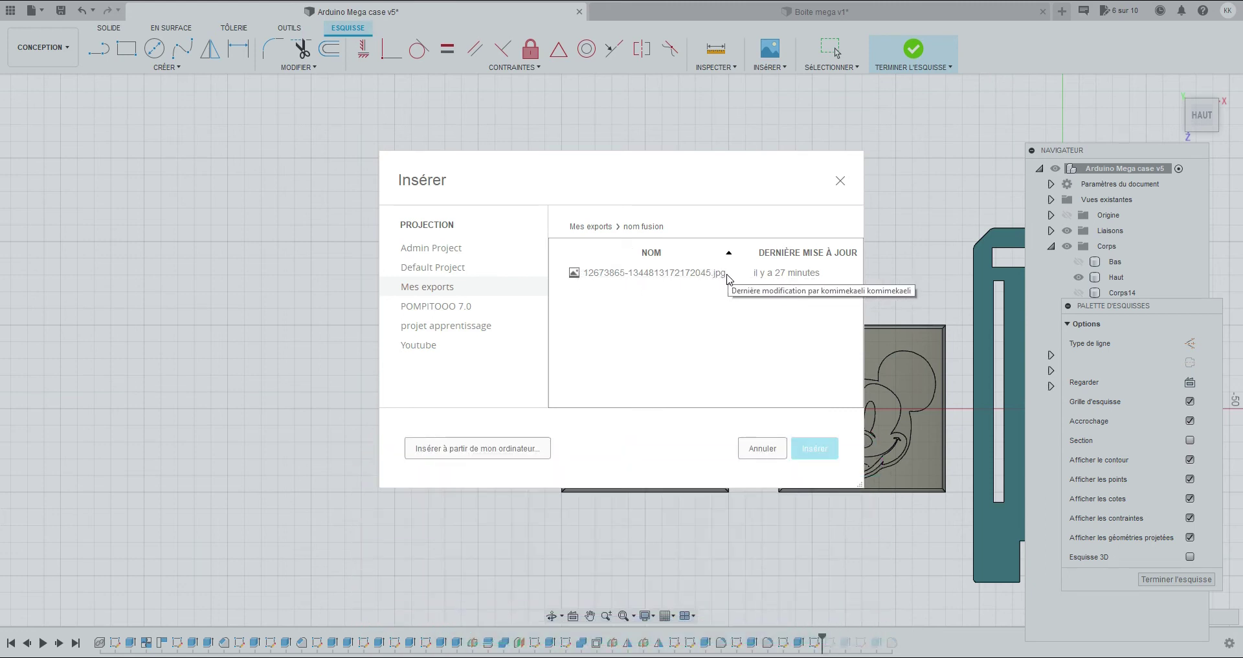
- Cancel the image insertion, switch to Convertio in the browser and load 12673865-1344813172172045.jpg for conversion
{"action": "left_click", "coordinate": [766, 451]}
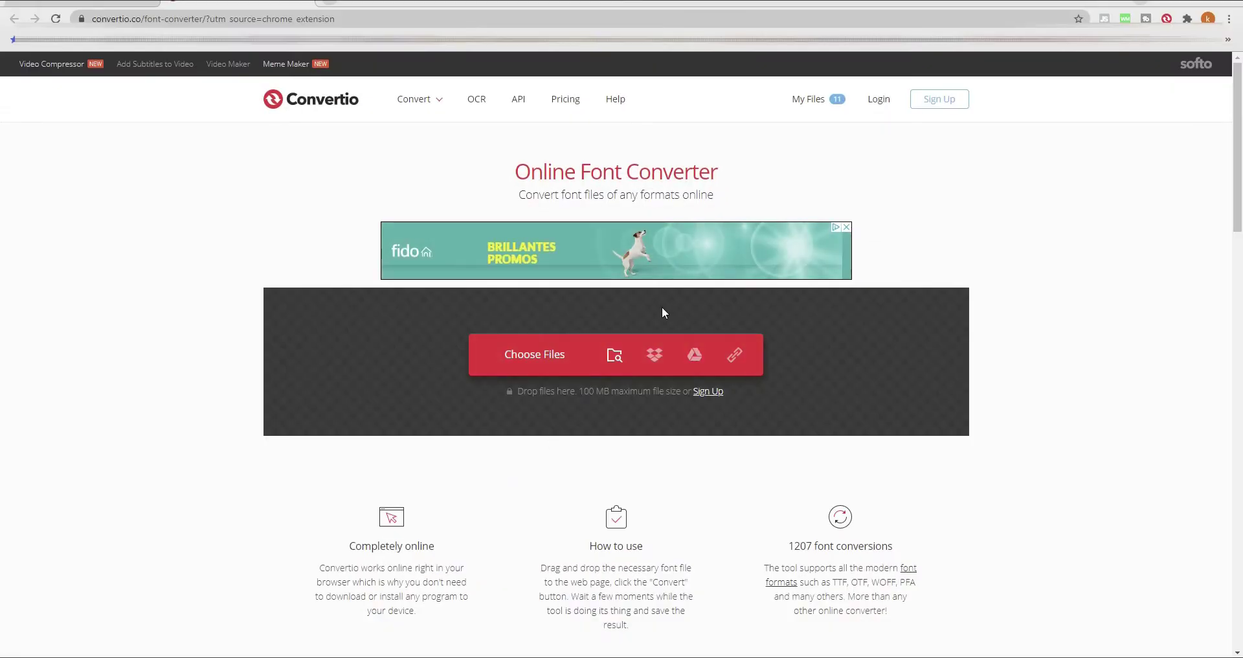
{"action": "left_click", "coordinate": [612, 356]}
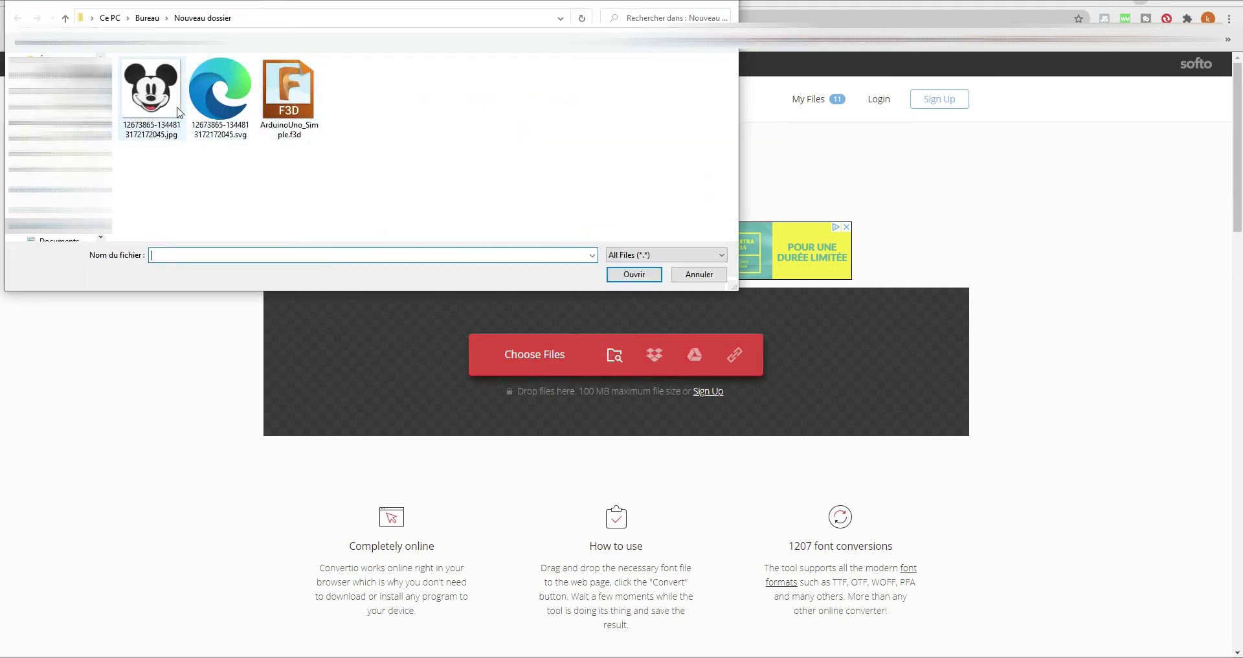
{"action": "left_click", "coordinate": [151, 93]}
{"action": "left_click", "coordinate": [634, 274]}
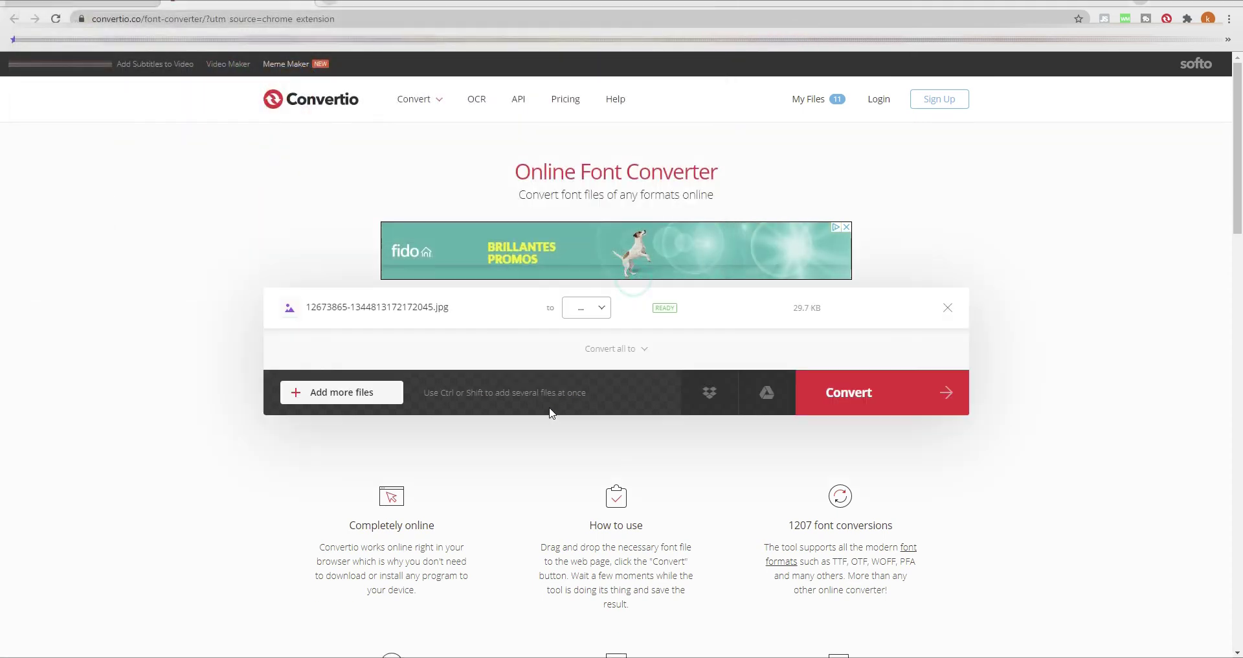
- Convert the loaded JPG to PNG and open the downloaded file
{"action": "left_click", "coordinate": [599, 313]}
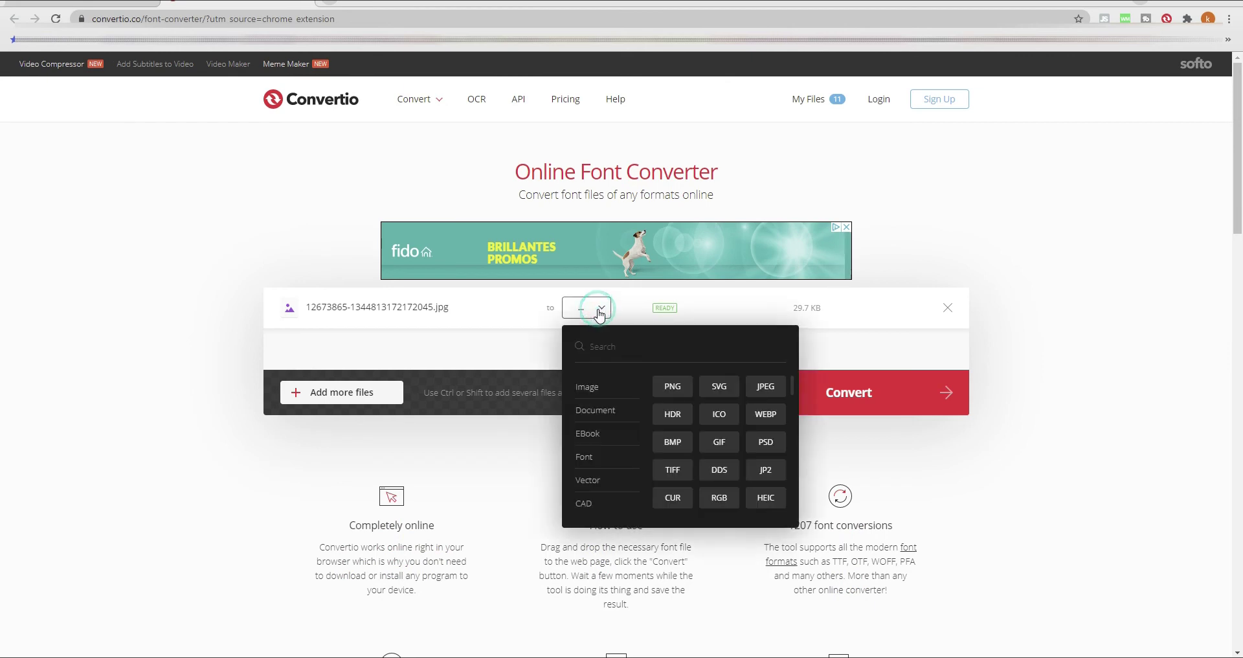
{"action": "left_click", "coordinate": [671, 388]}
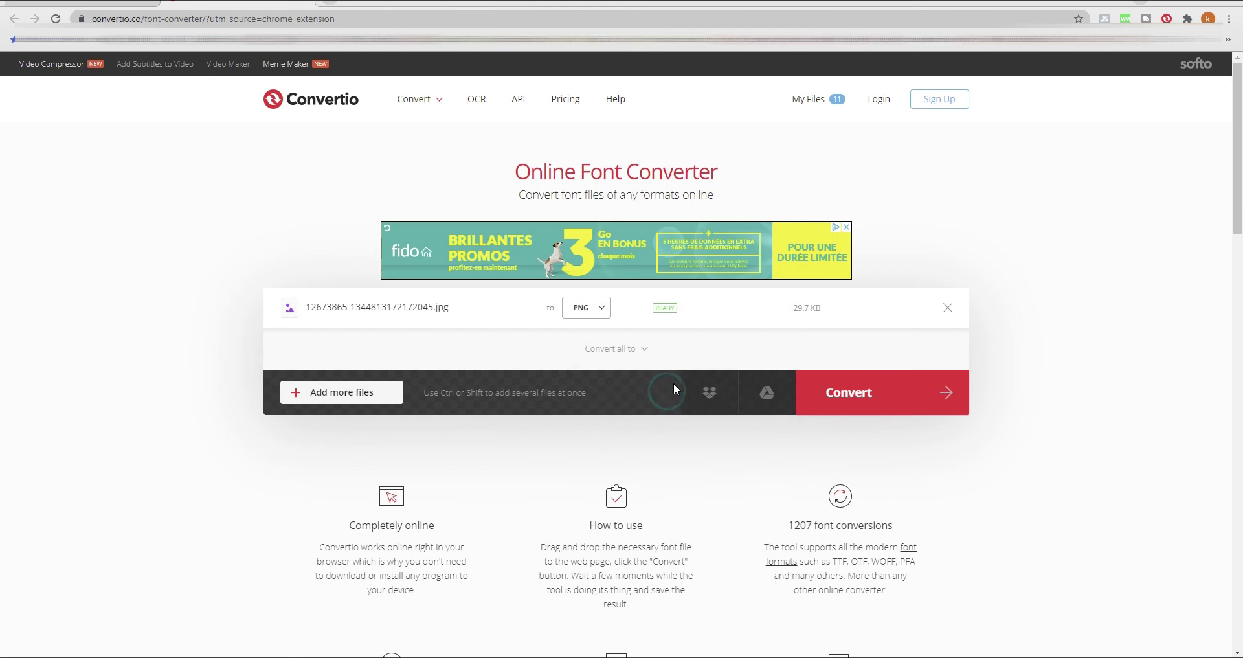
{"action": "left_click", "coordinate": [871, 393]}
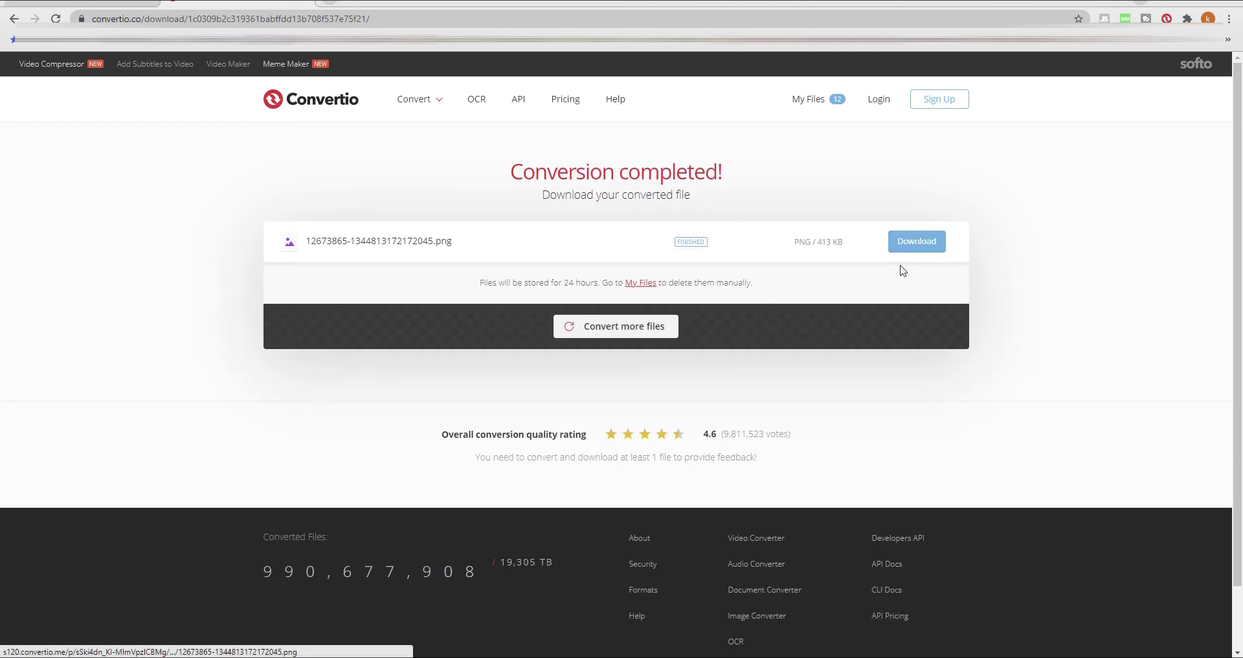
{"action": "left_click", "coordinate": [914, 247]}
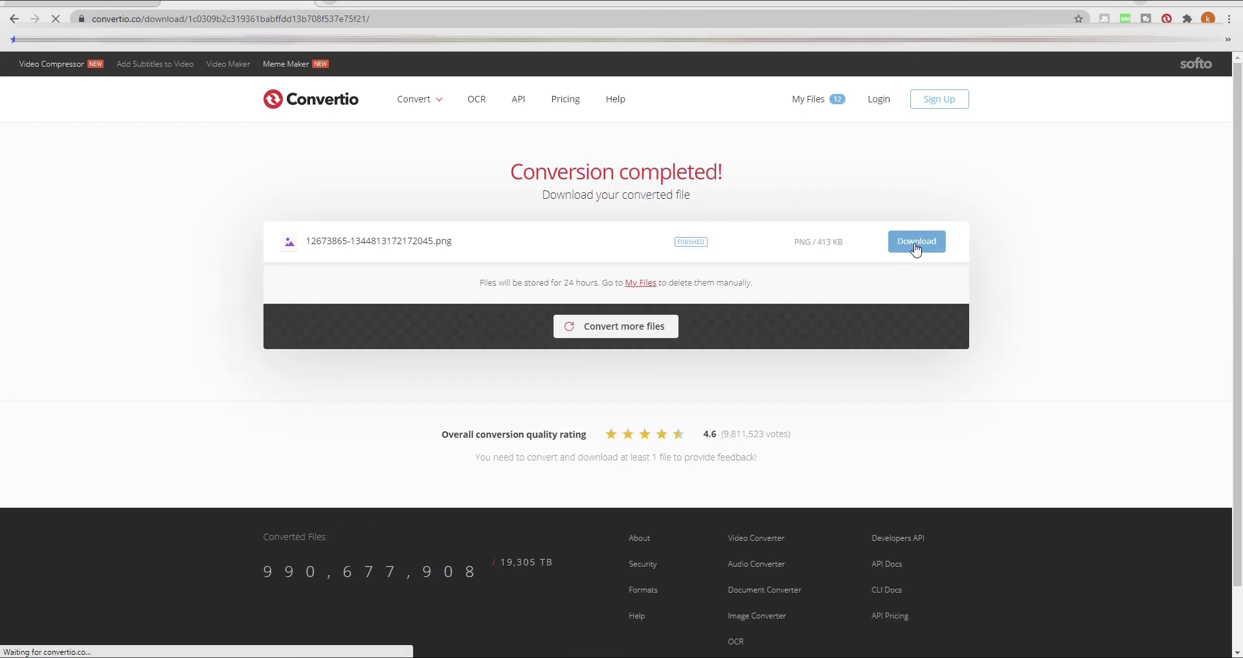
{"action": "left_click", "coordinate": [97, 639]}
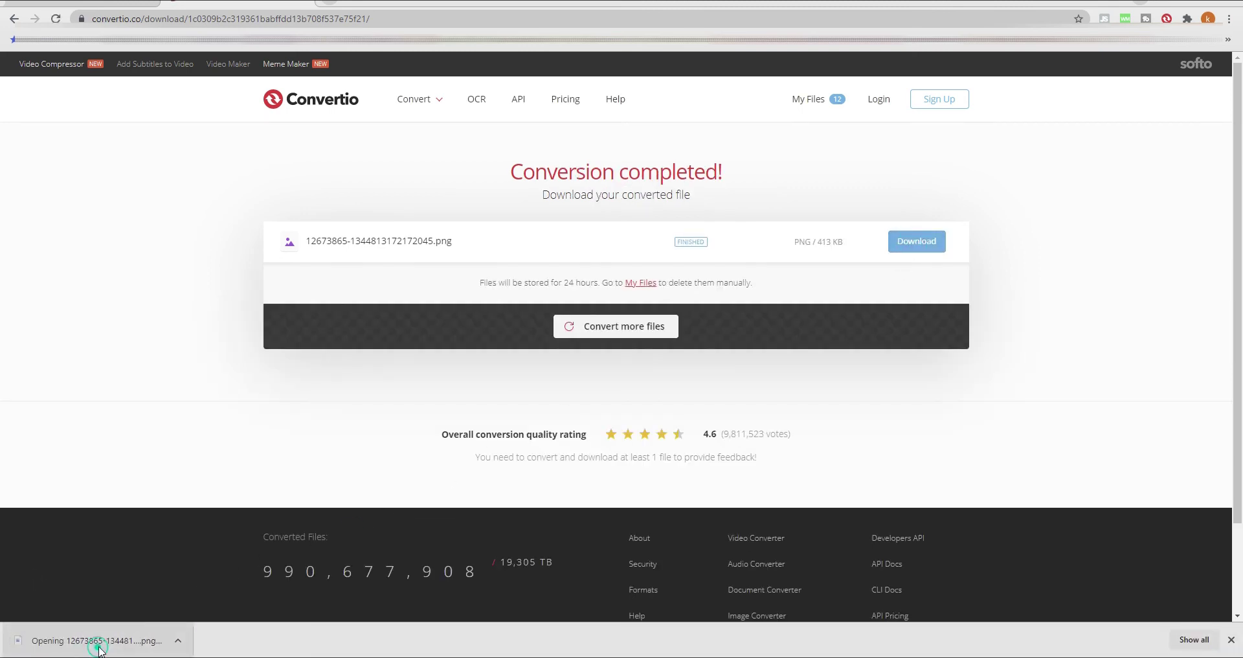
- Save a copy of the converted PNG image from the photo viewer to the computer
{"action": "left_click", "coordinate": [857, 98]}
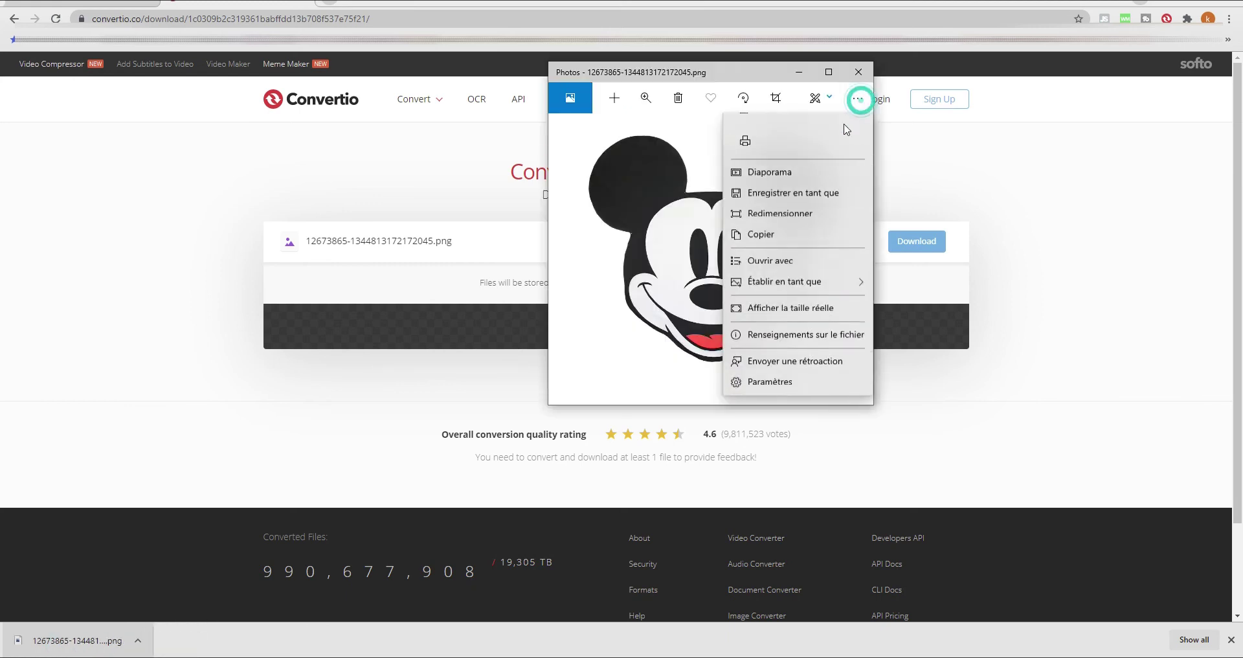
{"action": "left_click", "coordinate": [805, 220]}
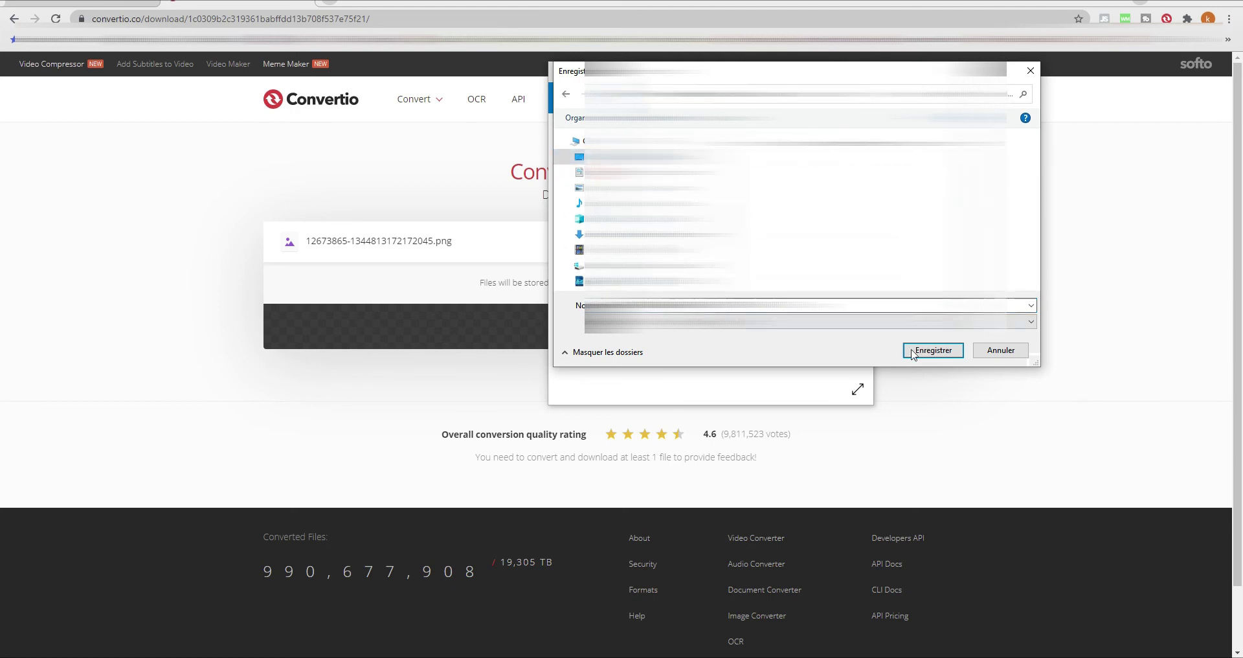
{"action": "left_click", "coordinate": [932, 349]}
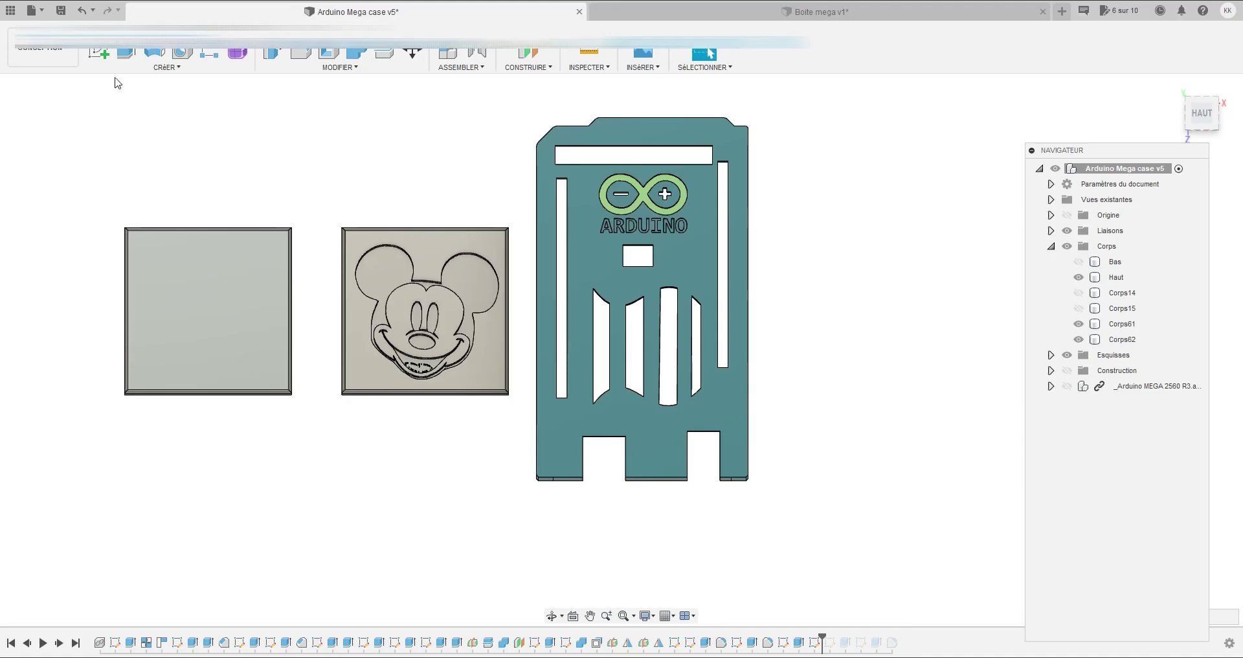
- In Fusion 360, upload 12673865-1344813172172045.png from the desktop's Nouveau dossier folder to Mes exports > nom fusion
{"action": "left_click", "coordinate": [10, 11]}
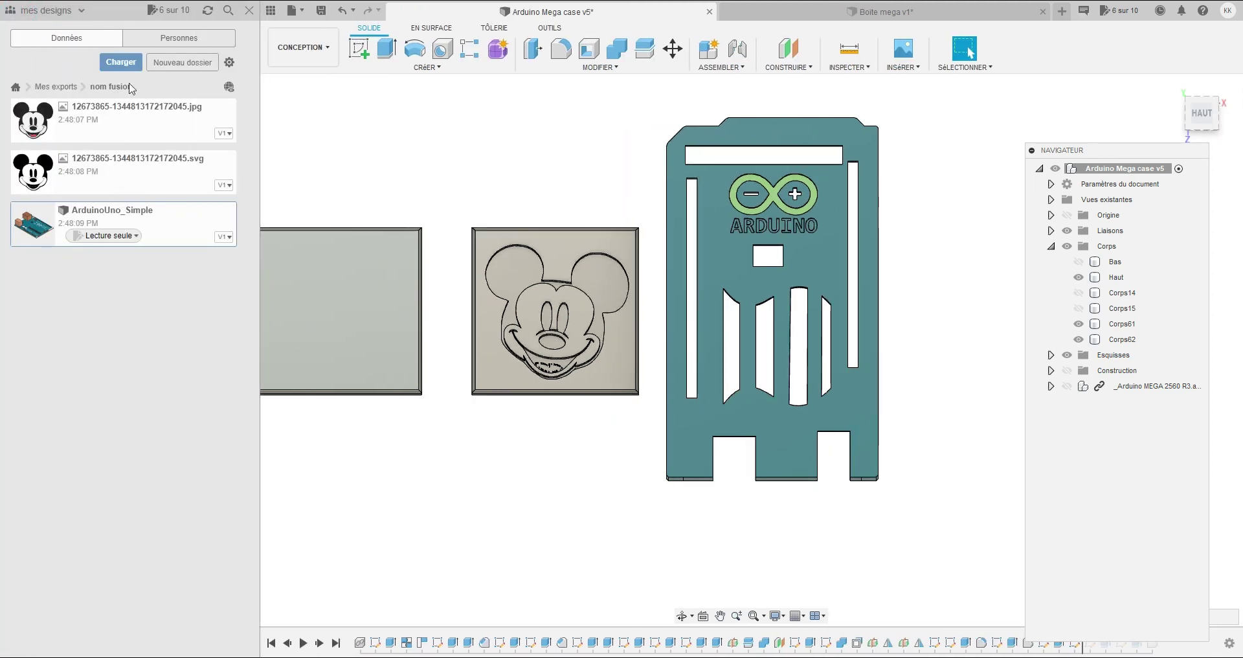
{"action": "left_click", "coordinate": [121, 62]}
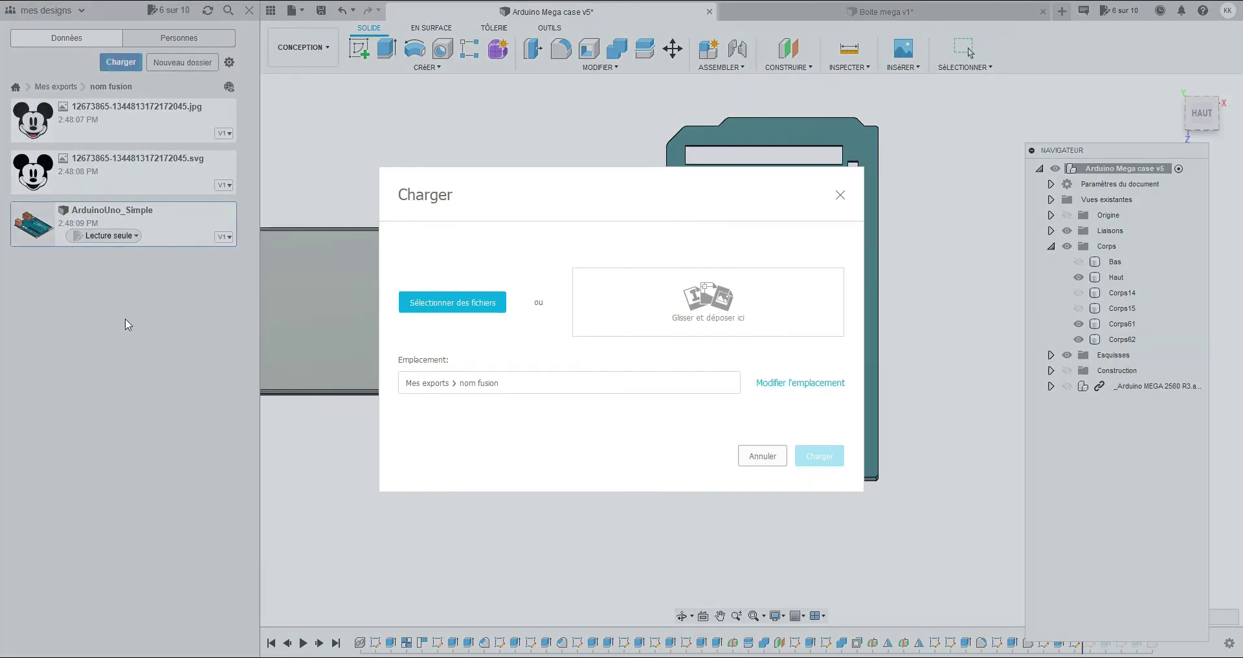
{"action": "left_click", "coordinate": [482, 316]}
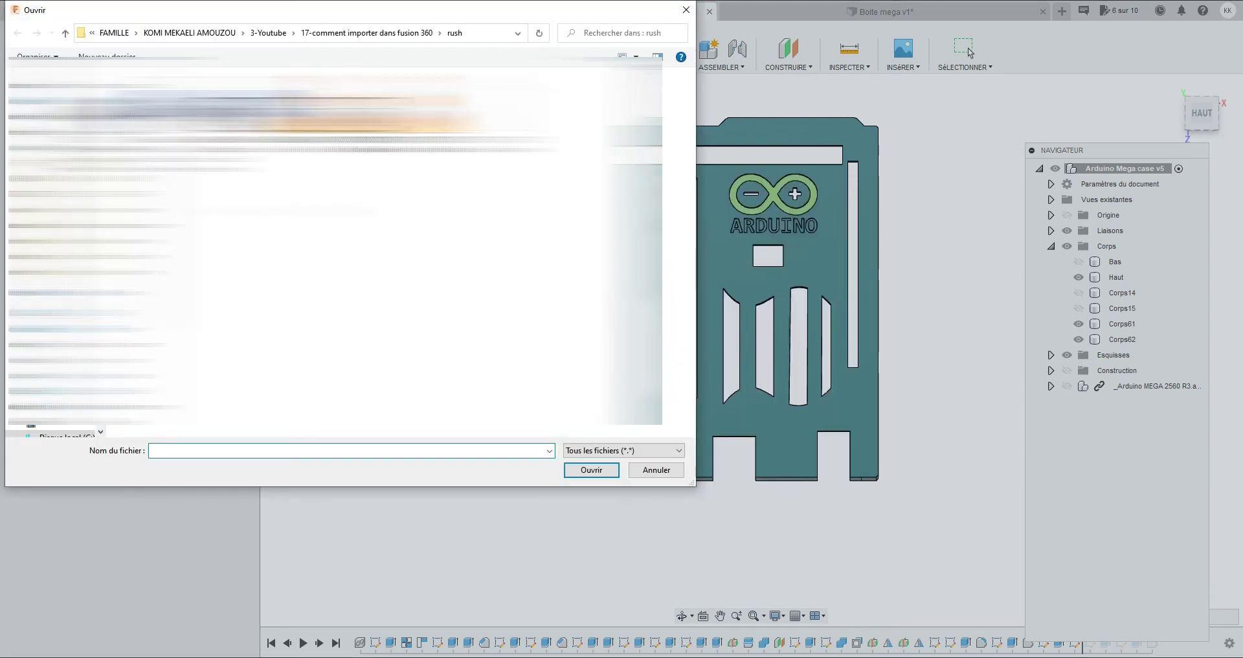
{"action": "left_click", "coordinate": [48, 101]}
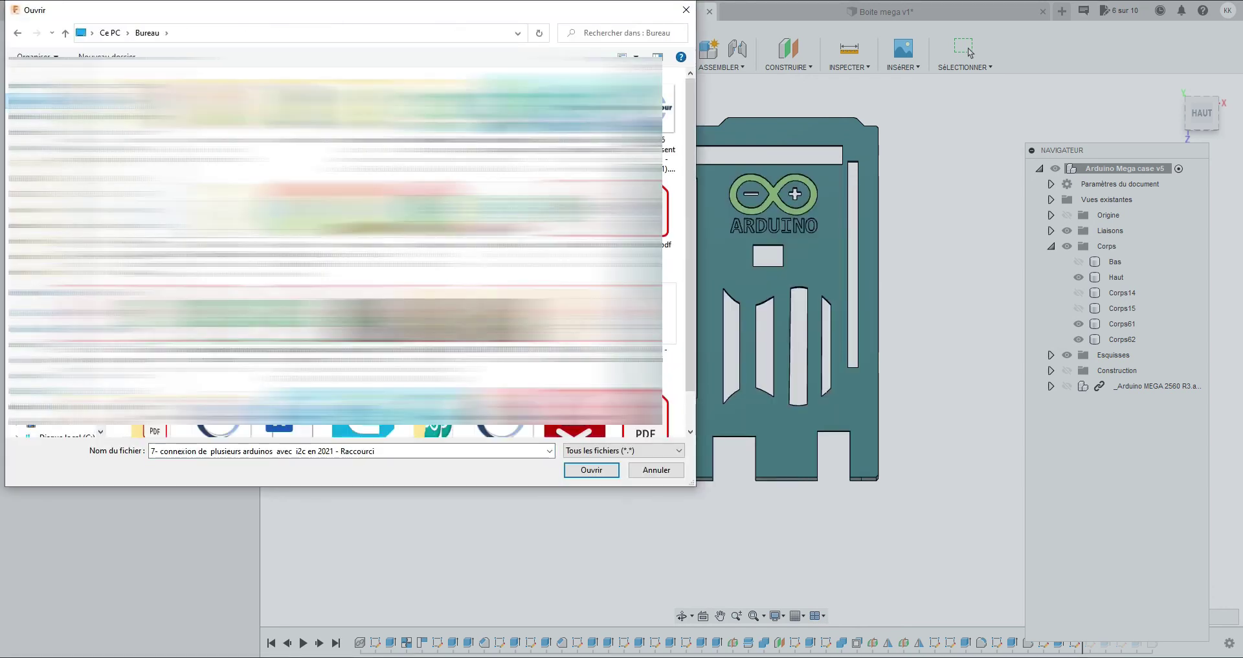
{"action": "double_click", "coordinate": [260, 212]}
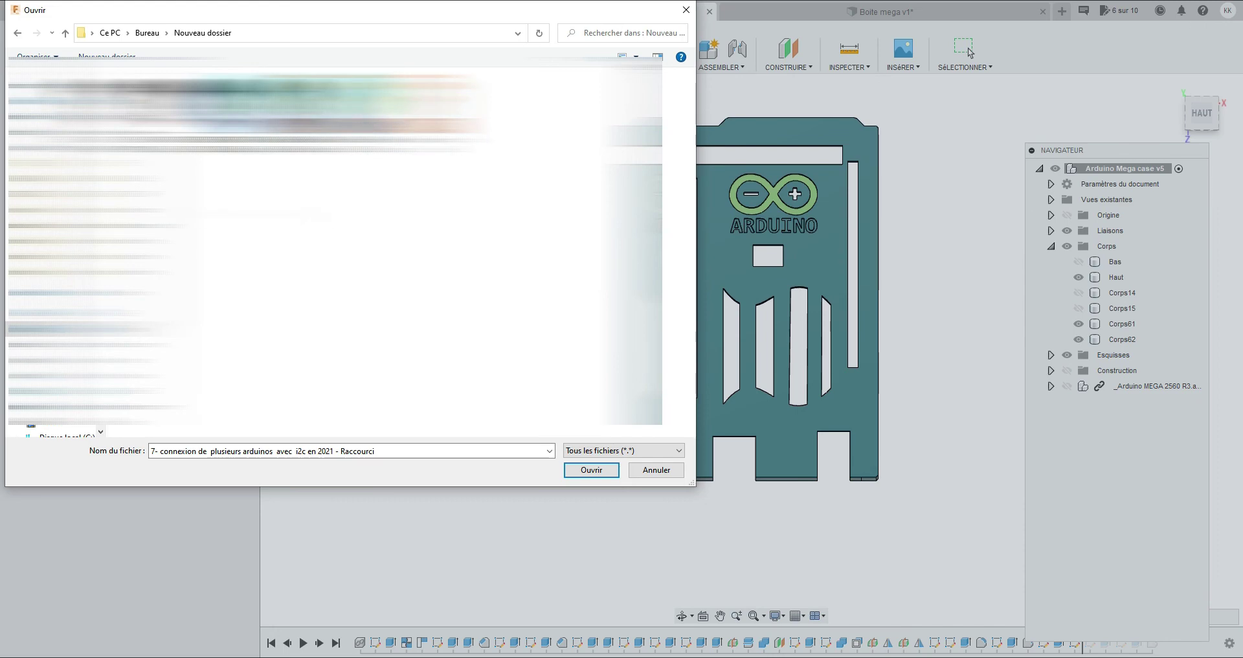
{"action": "left_click", "coordinate": [282, 166]}
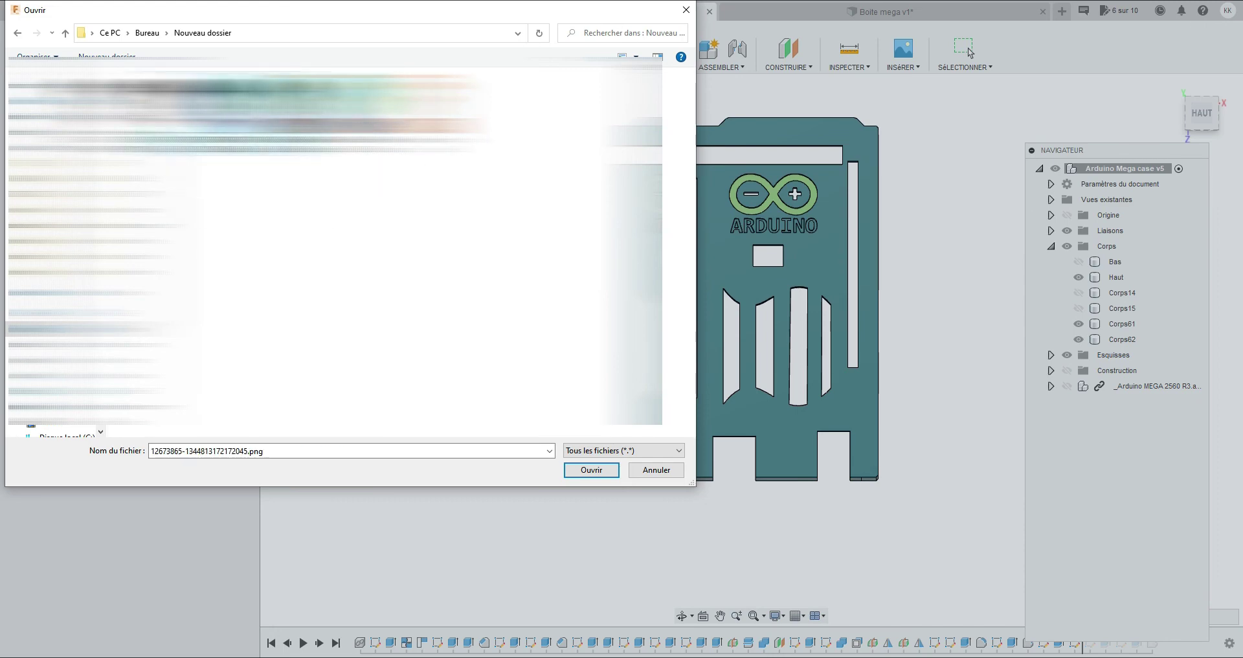
{"action": "left_click", "coordinate": [591, 469]}
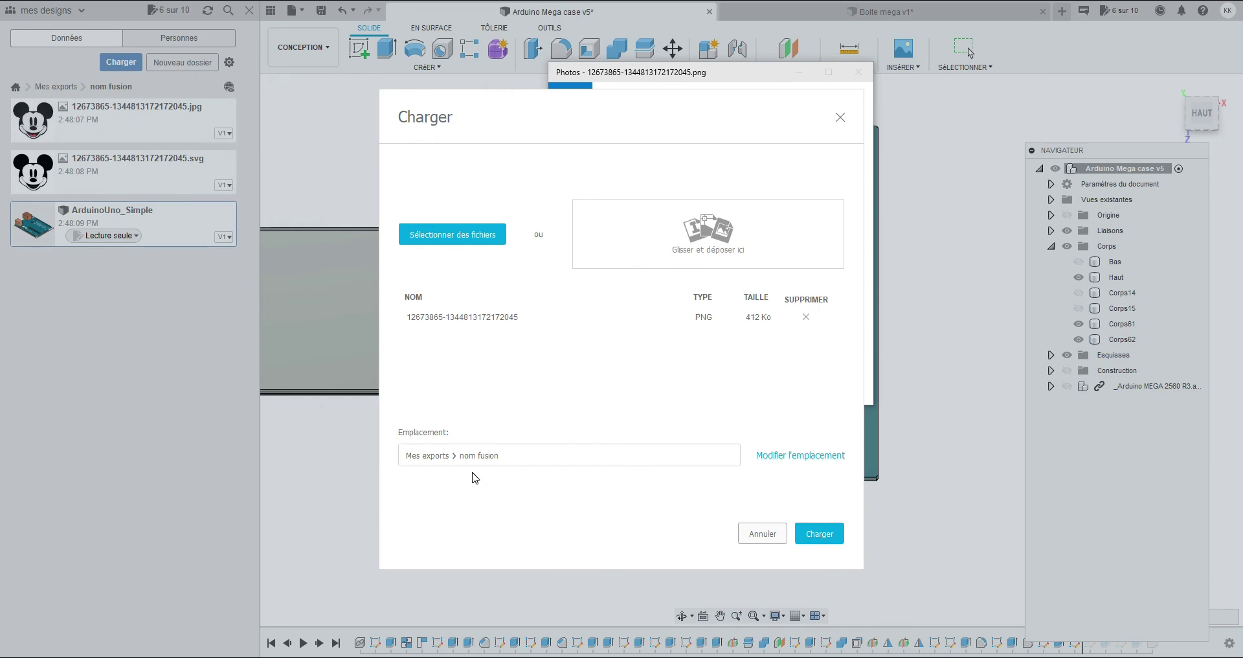
{"action": "left_click", "coordinate": [814, 535]}
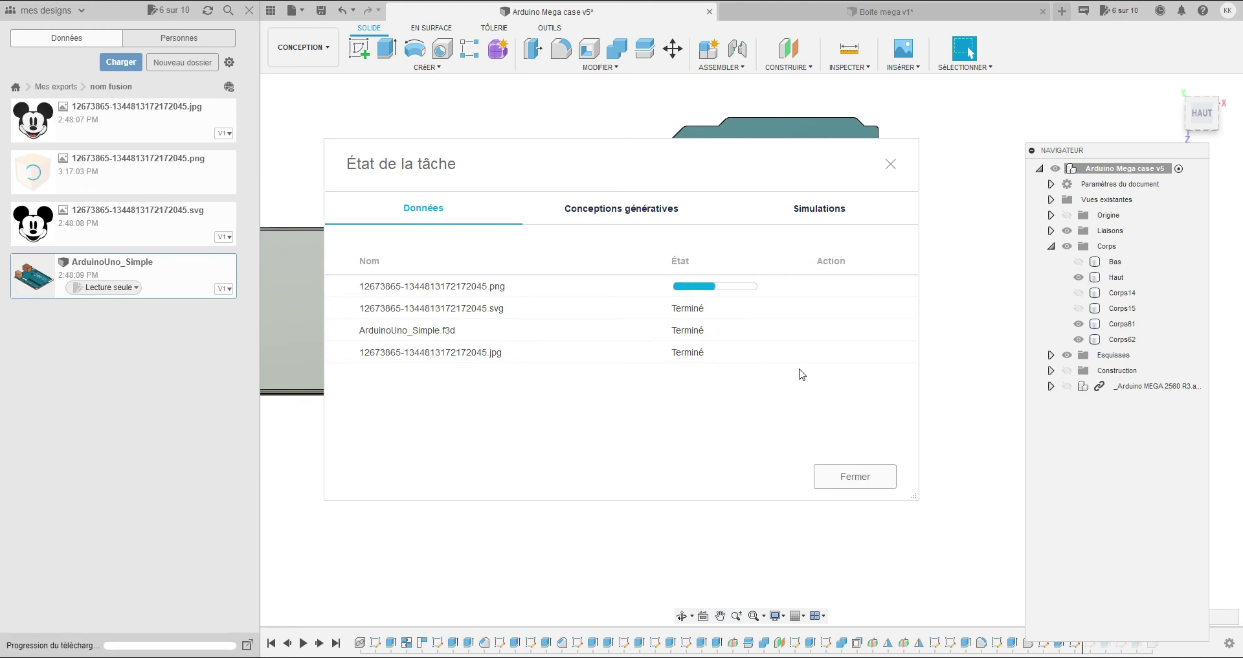
{"action": "left_click", "coordinate": [859, 477]}
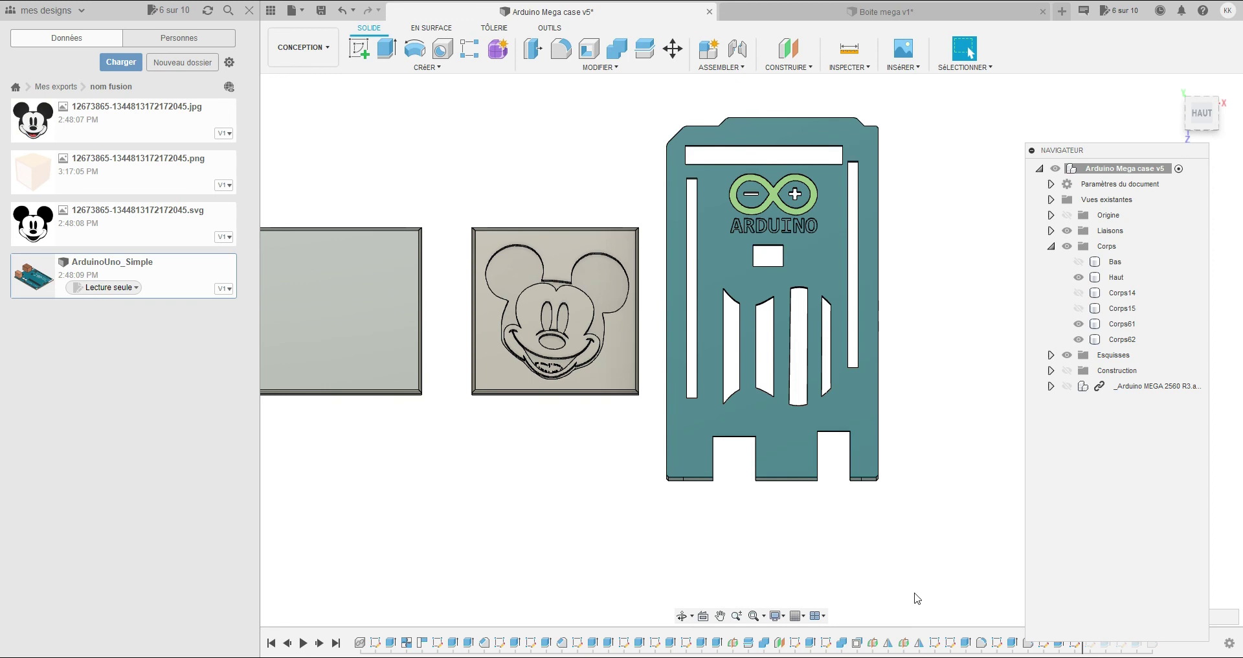
- Reopen the sketch of the blank square for editing and move the browser clear of it
{"action": "left_click_drag", "start_coordinate": [1128, 152], "coordinate": [1135, 79]}
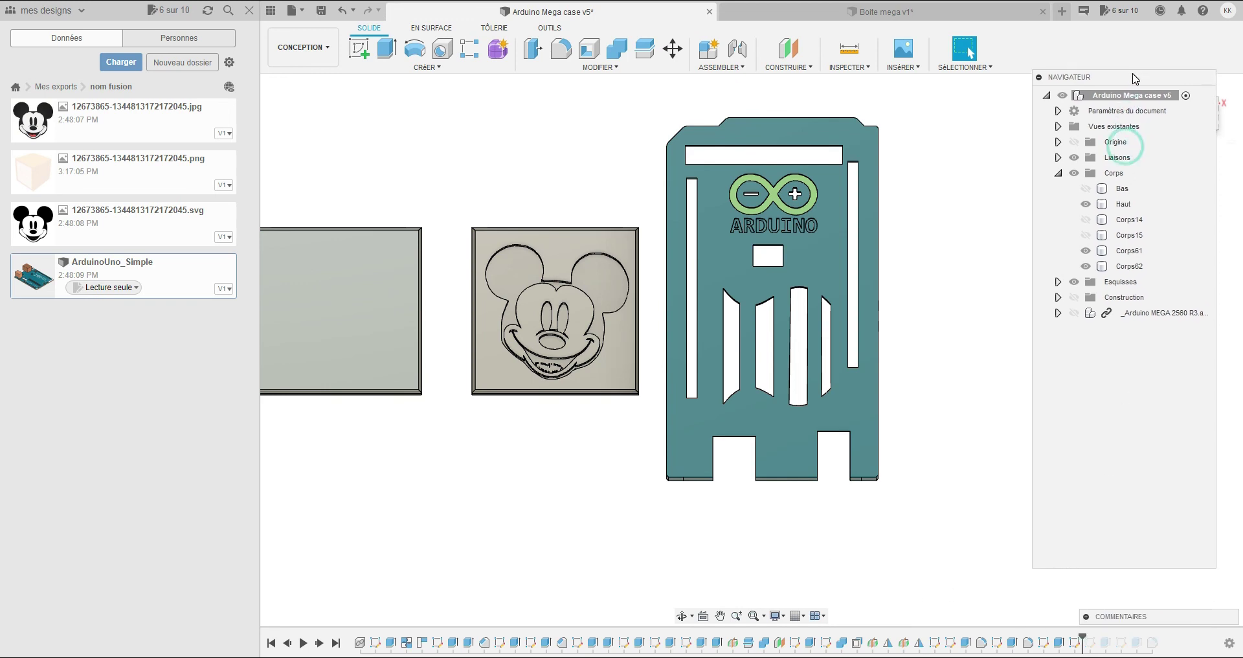
{"action": "right_click", "coordinate": [1077, 646]}
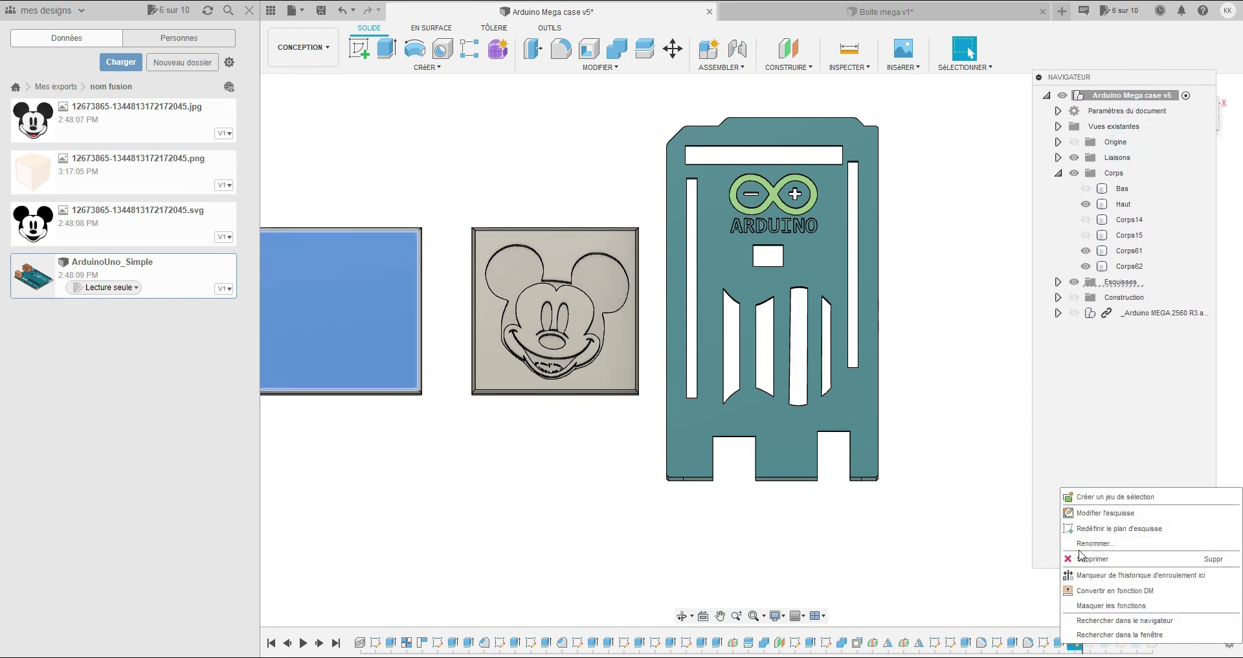
{"action": "left_click", "coordinate": [1094, 513]}
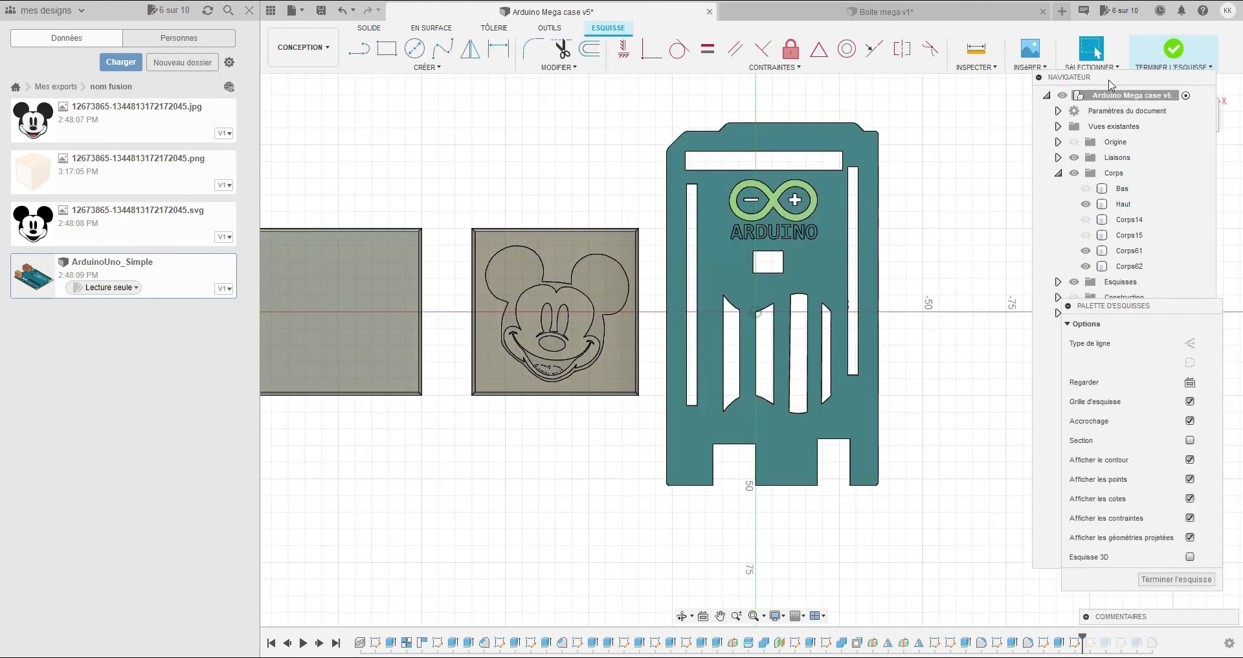
- Insert 12673865-1344813172172045.png as a canvas on the blank square's face, rotated 180 degrees so the image stands upright
{"action": "left_click", "coordinate": [1027, 69]}
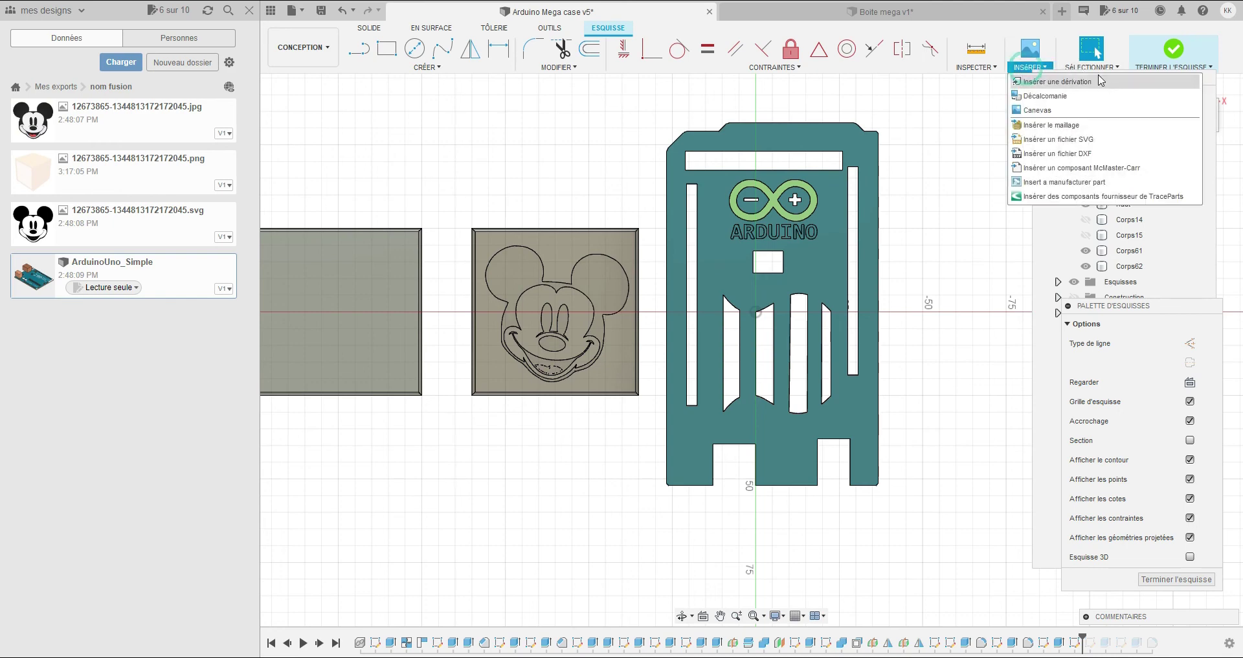
{"action": "left_click", "coordinate": [1032, 112]}
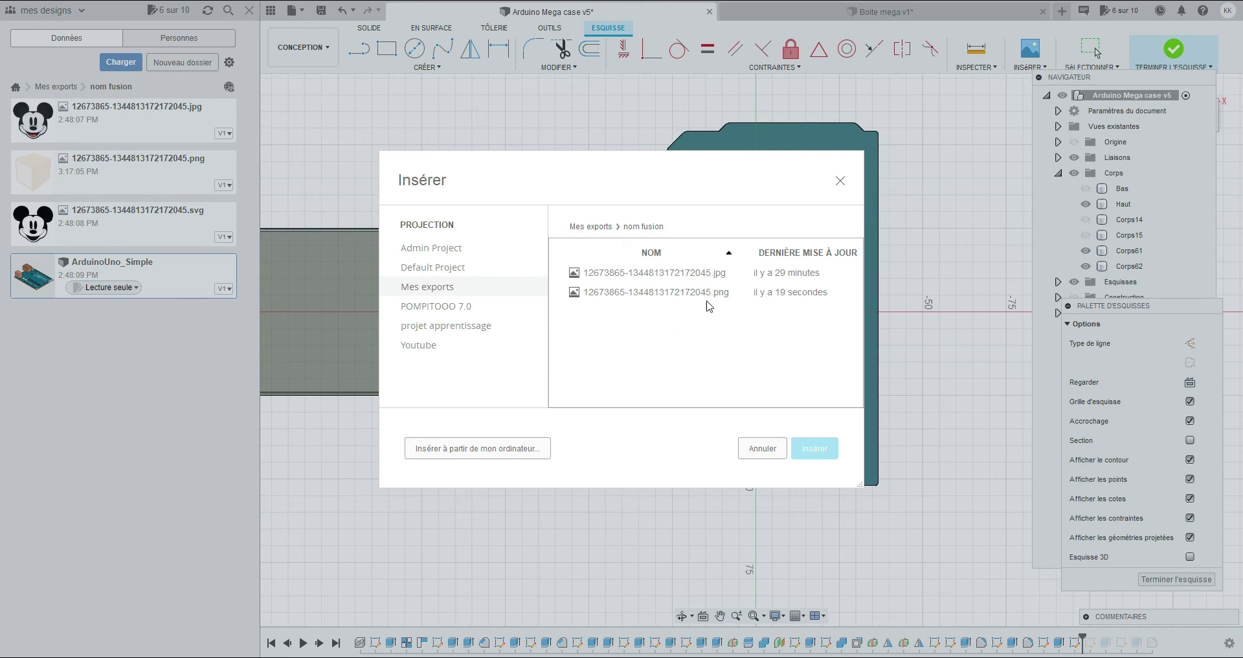
{"action": "left_click", "coordinate": [721, 298]}
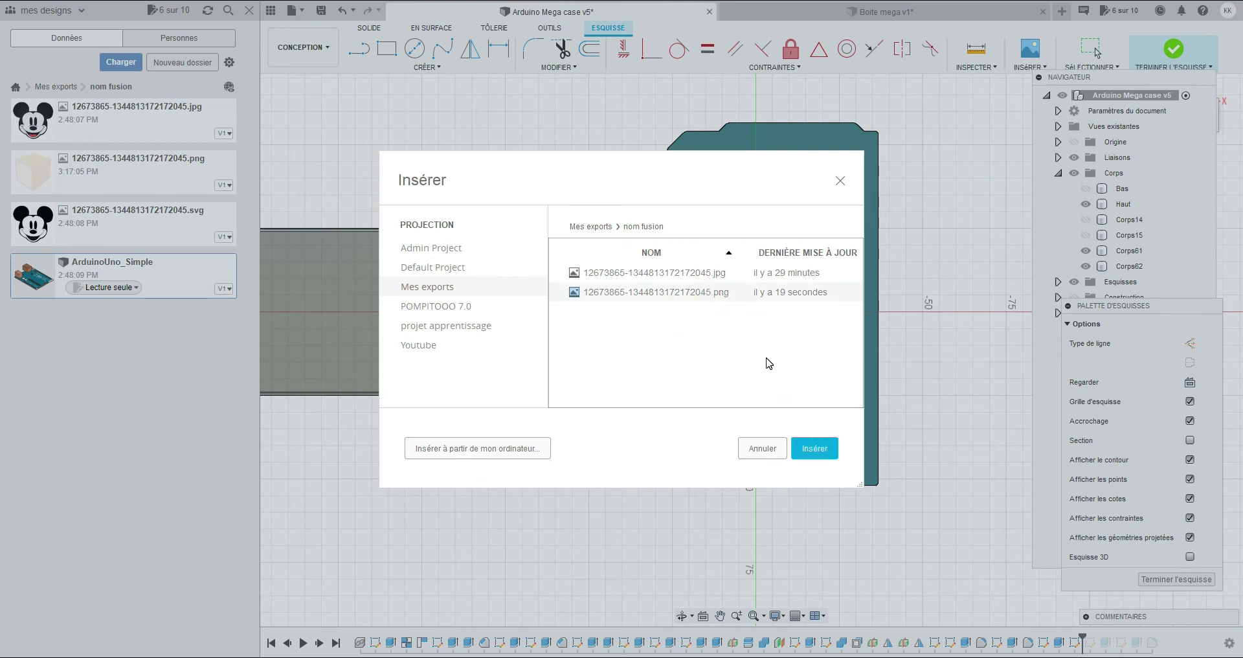
{"action": "left_click", "coordinate": [815, 448]}
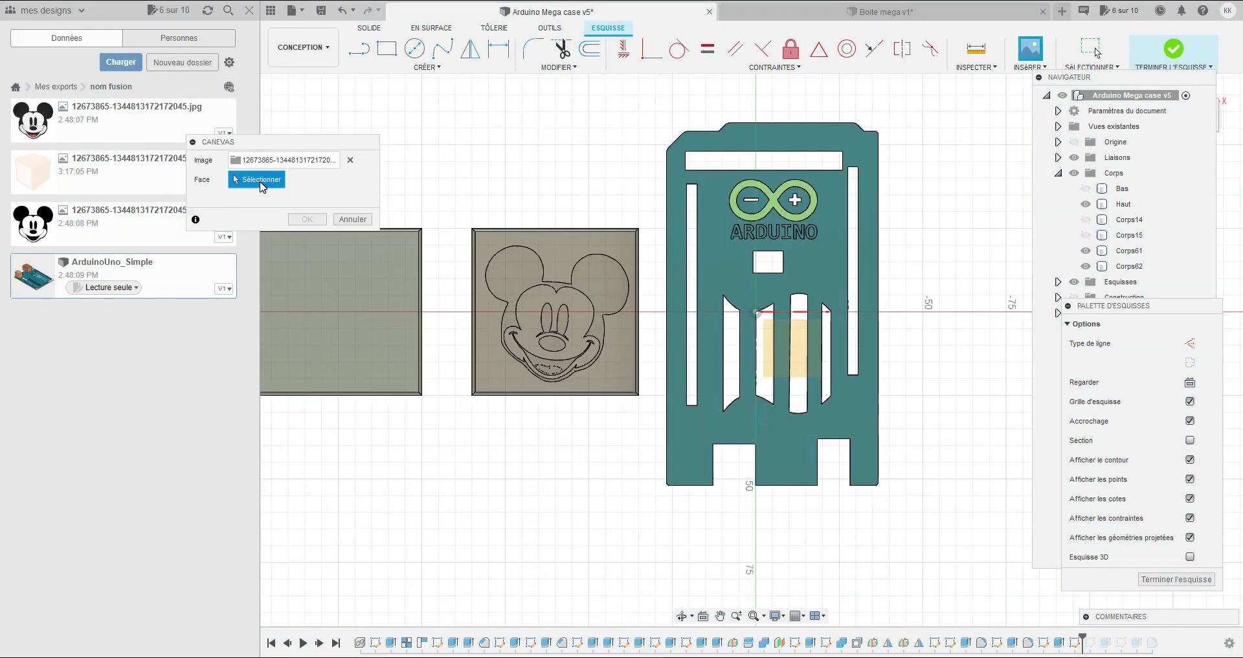
{"action": "left_click", "coordinate": [342, 299]}
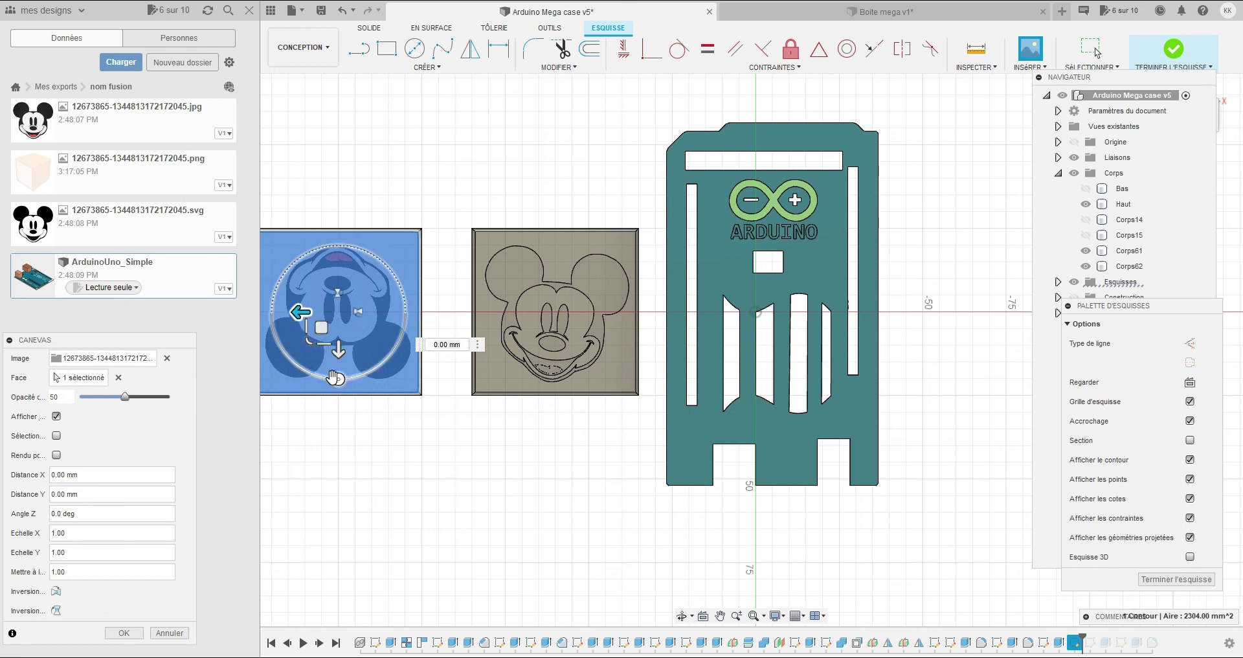
{"action": "left_click_drag", "start_coordinate": [335, 377], "coordinate": [338, 244]}
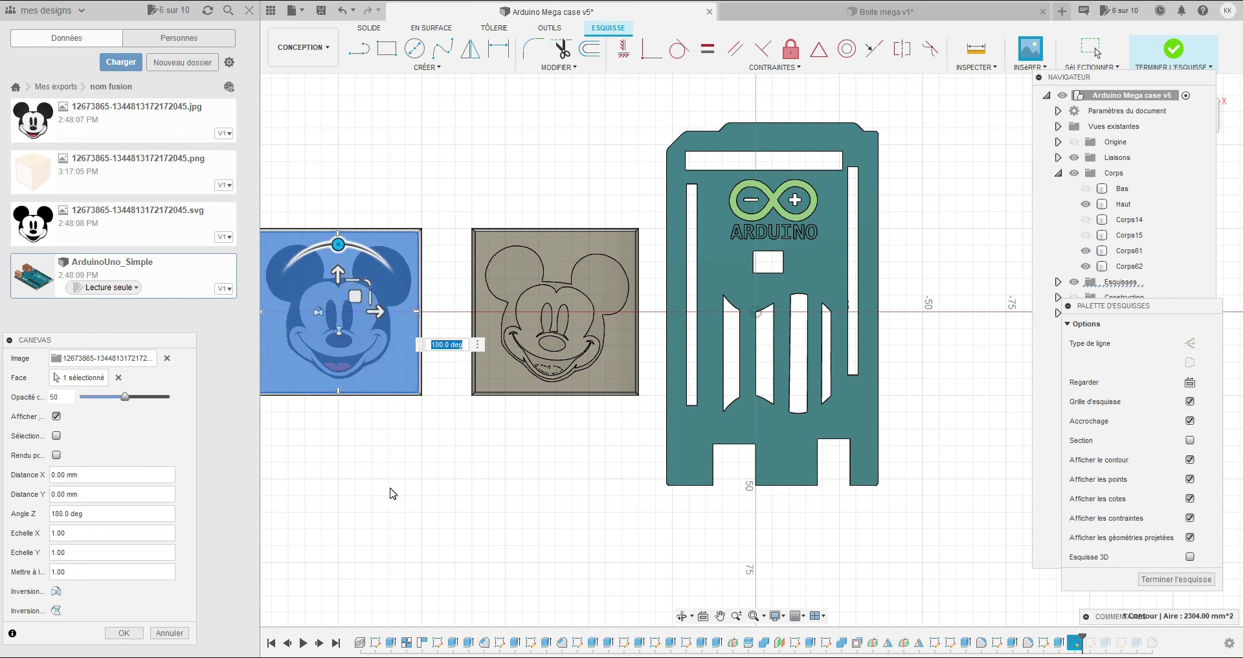
{"action": "left_click", "coordinate": [124, 633]}
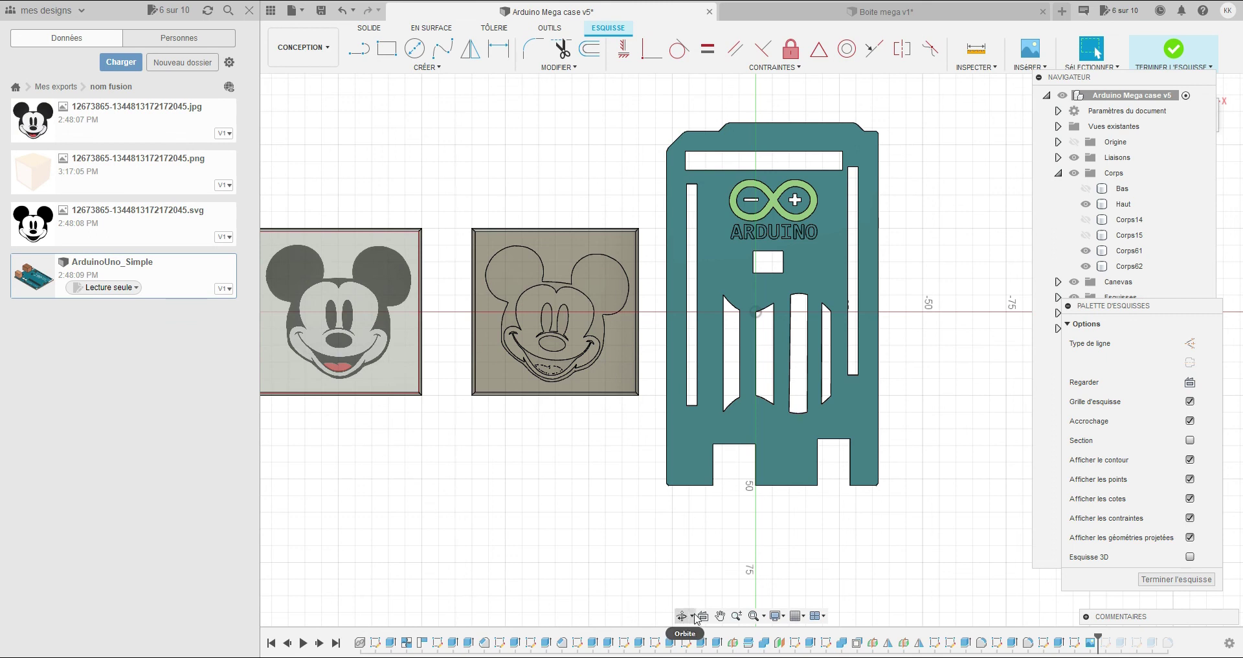
- Show the linked Arduino MEGA 2560 R3 component inside the case, moving the sketch palette out of the way
{"action": "left_click", "coordinate": [719, 616]}
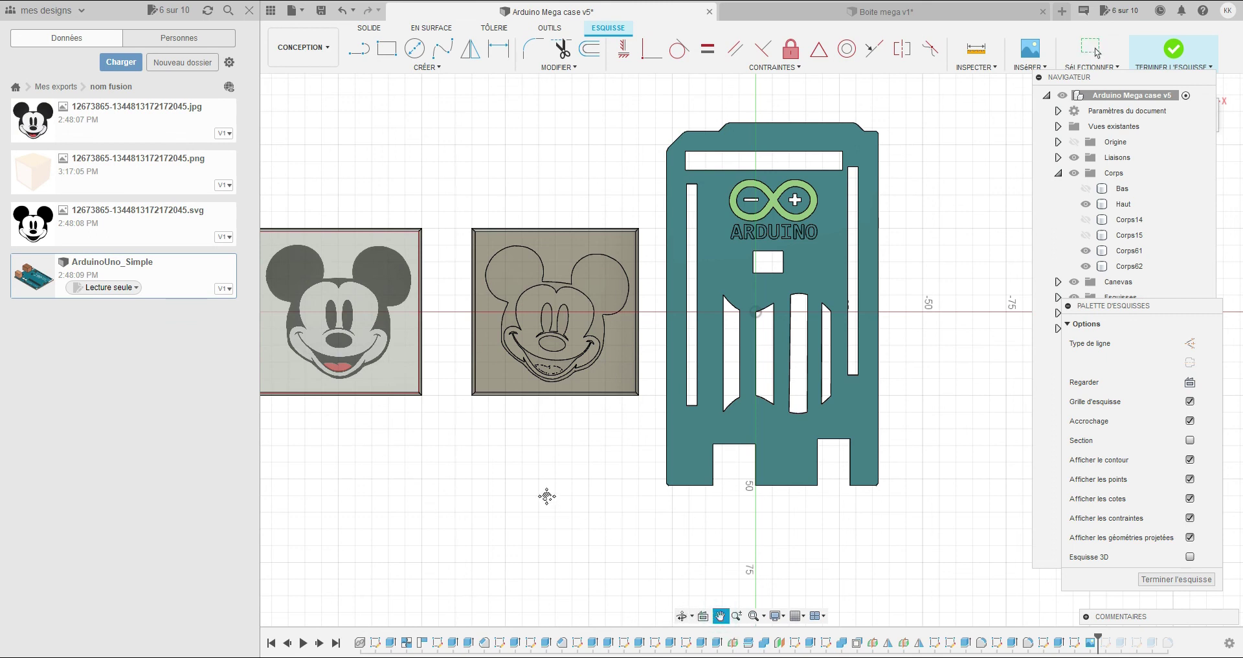
{"action": "left_click_drag", "start_coordinate": [548, 497], "coordinate": [633, 500]}
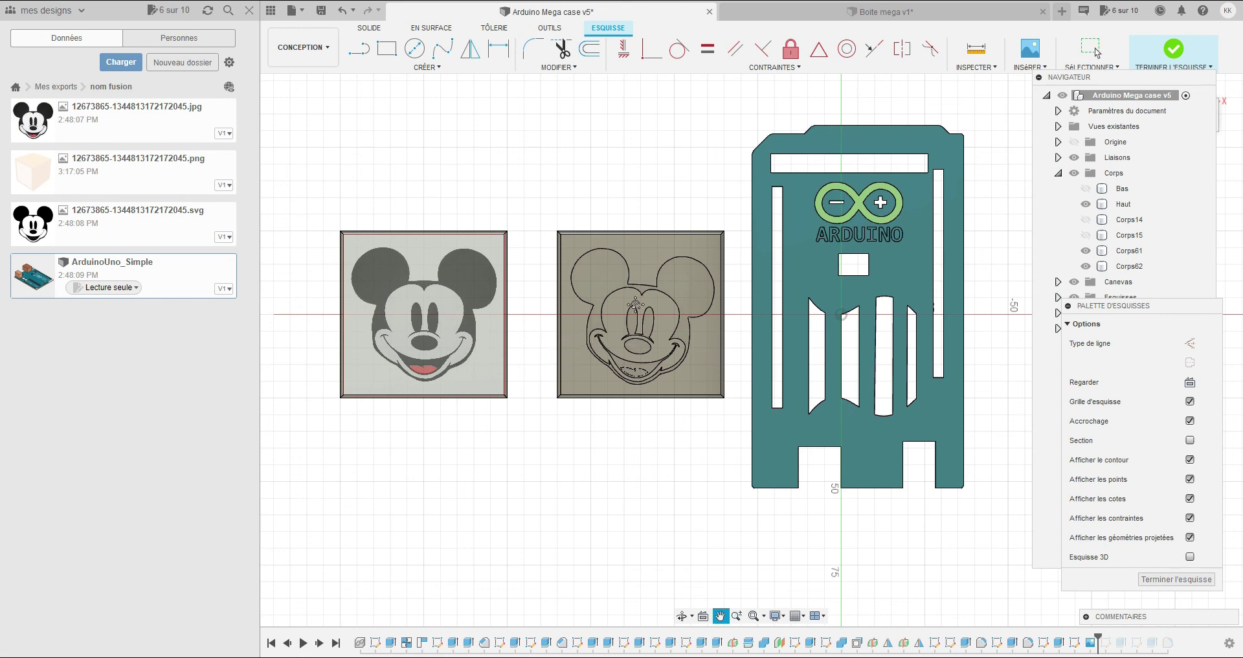
{"action": "left_click_drag", "start_coordinate": [836, 320], "coordinate": [807, 333]}
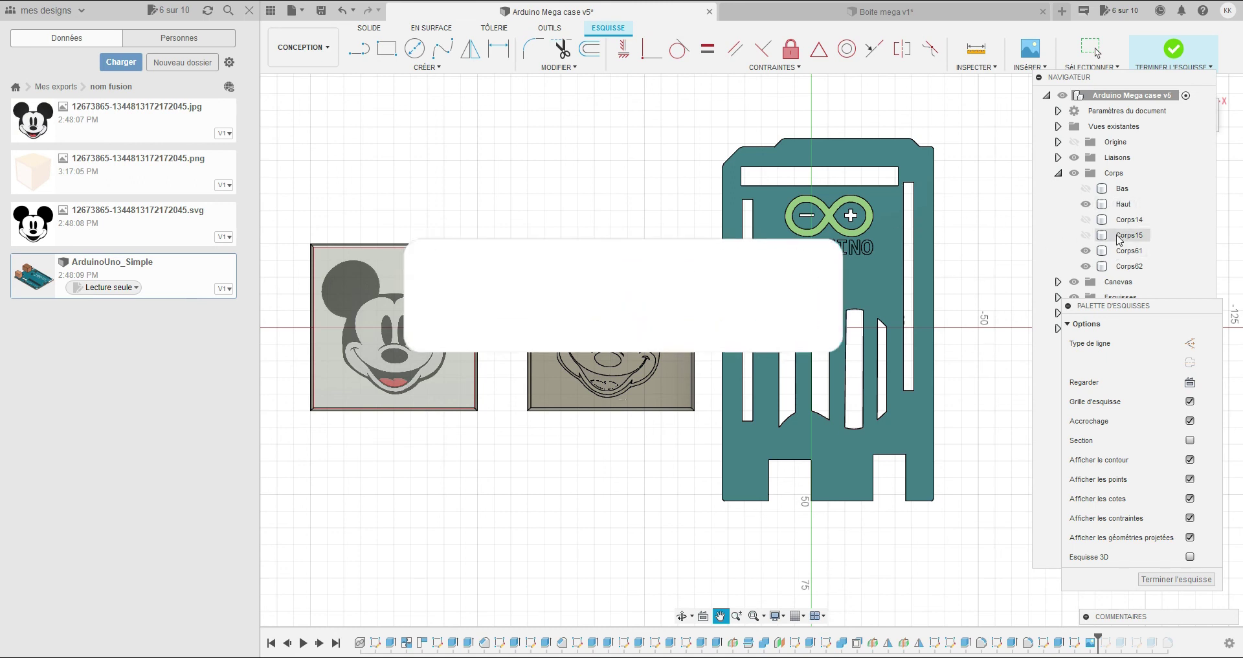
{"action": "left_click_drag", "start_coordinate": [1150, 305], "coordinate": [1149, 388]}
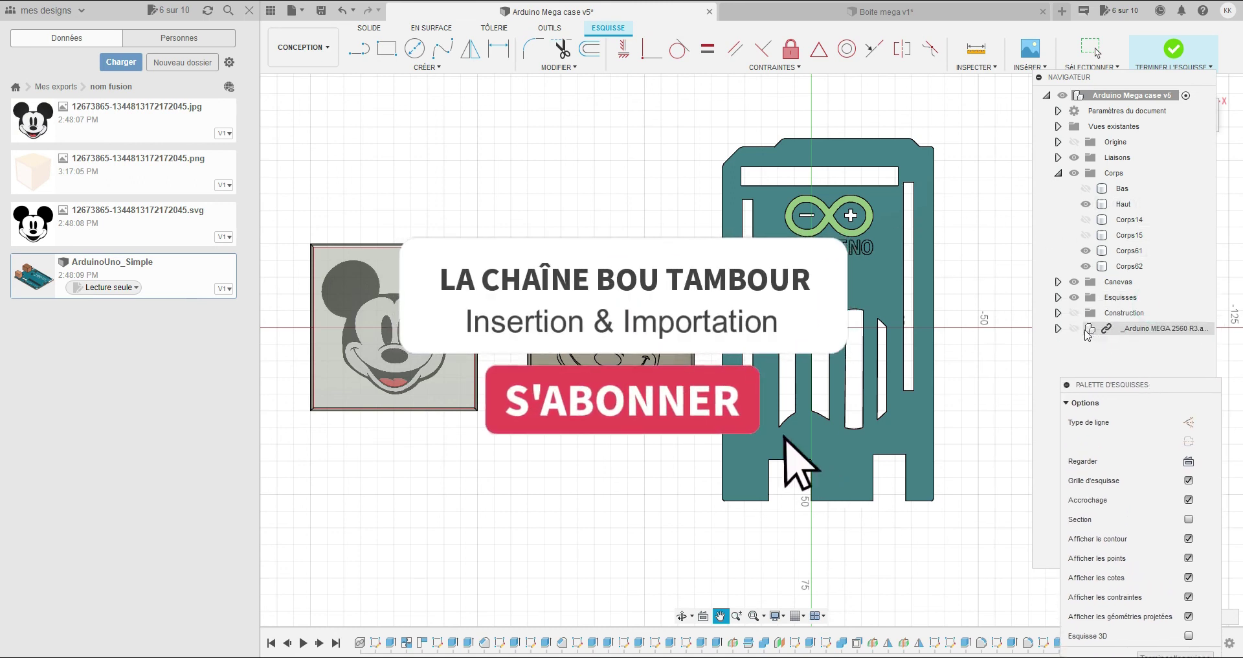
{"action": "left_click", "coordinate": [1076, 329]}
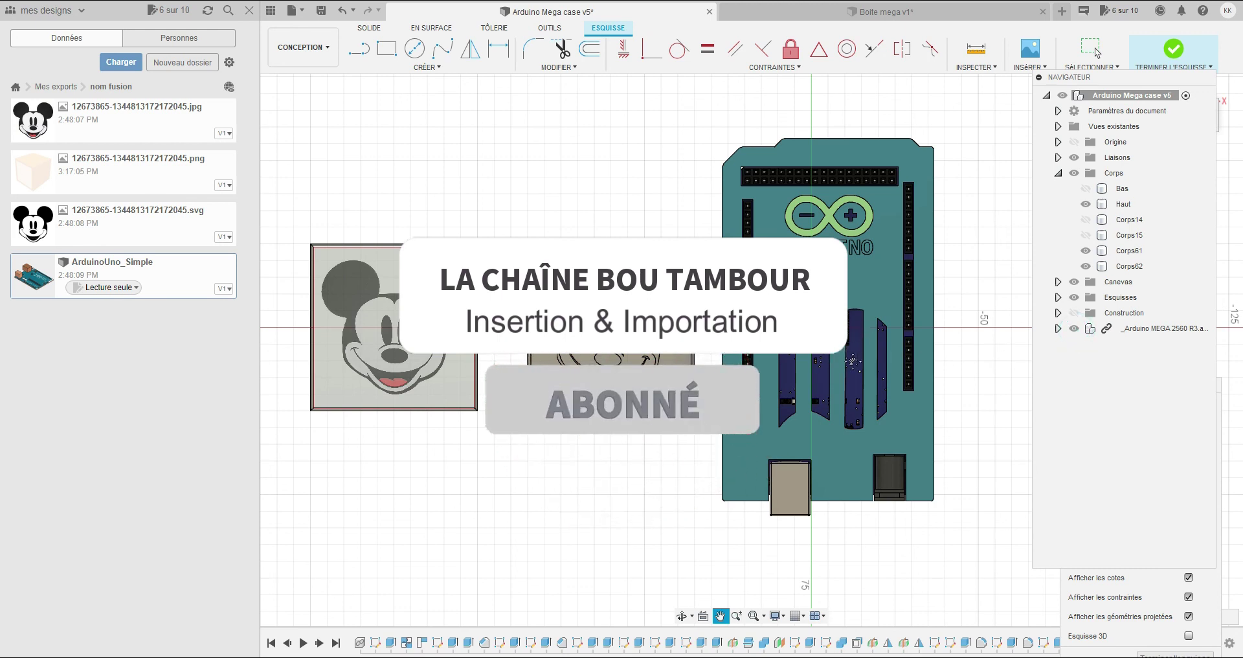
{"action": "left_click", "coordinate": [855, 462]}
{"action": "left_click_drag", "start_coordinate": [855, 462], "coordinate": [854, 449]}
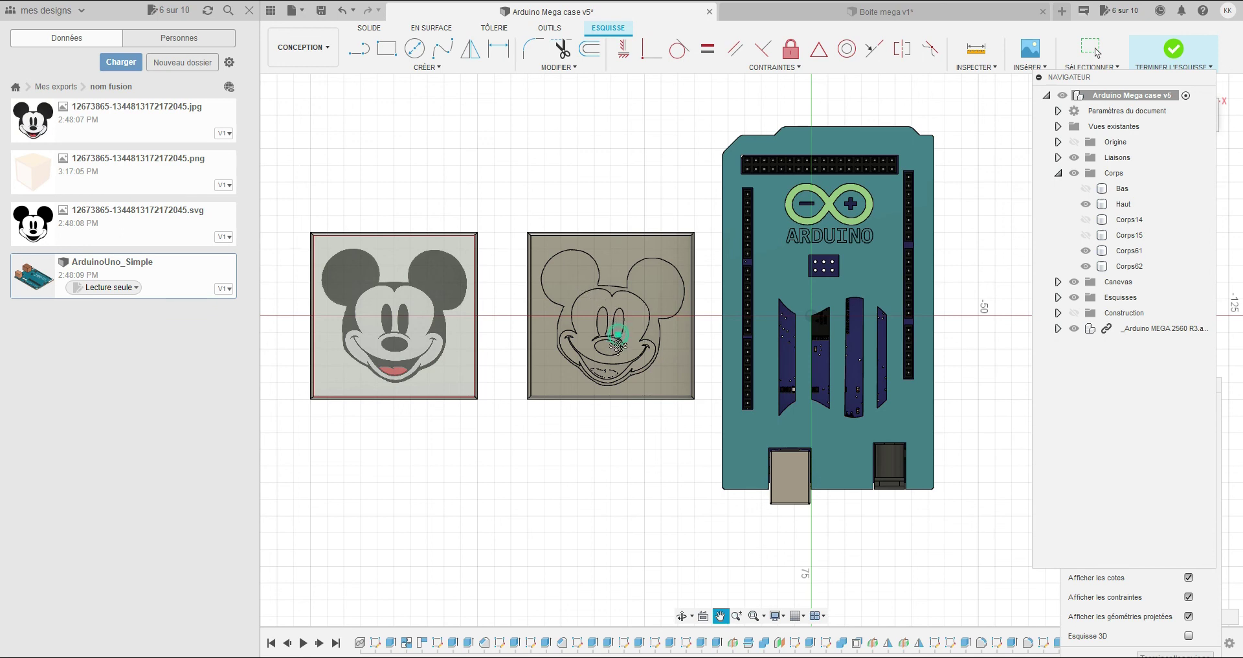
{"action": "left_click_drag", "start_coordinate": [617, 334], "coordinate": [622, 369]}
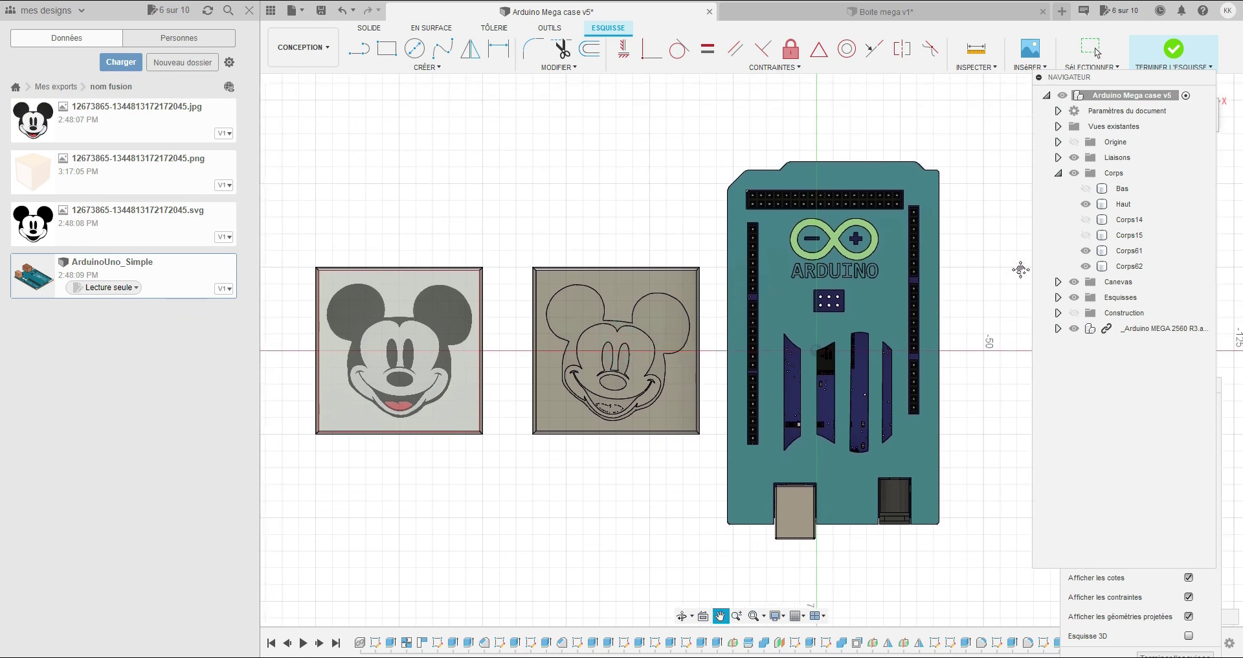